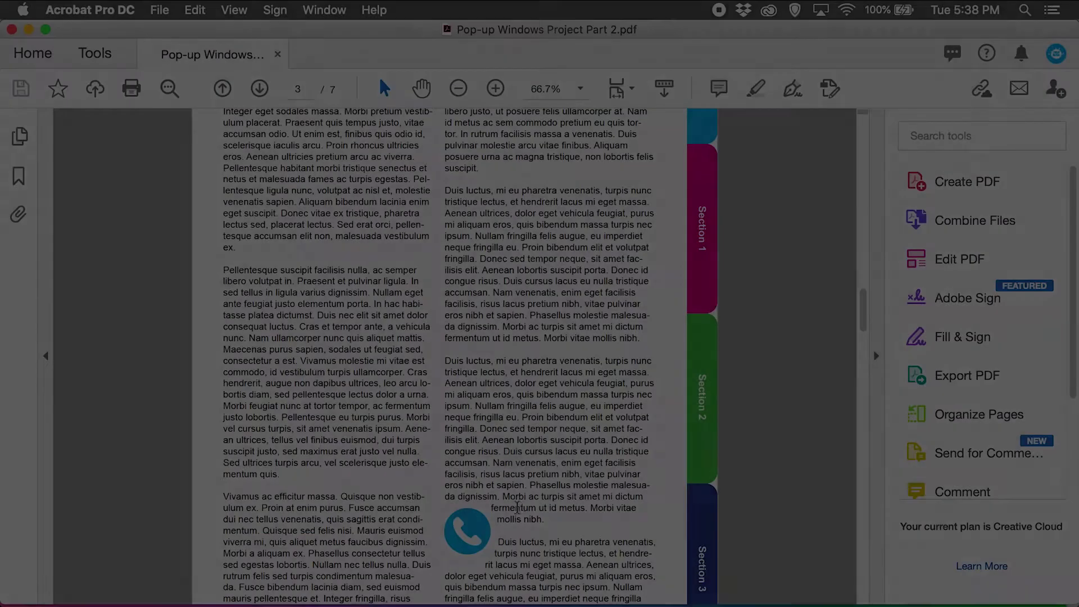
- Test the phone, camera and globe pop-ups on pages 3 to 5 of the PDF and follow the "Click here to learn more" link
left_click(488, 536)
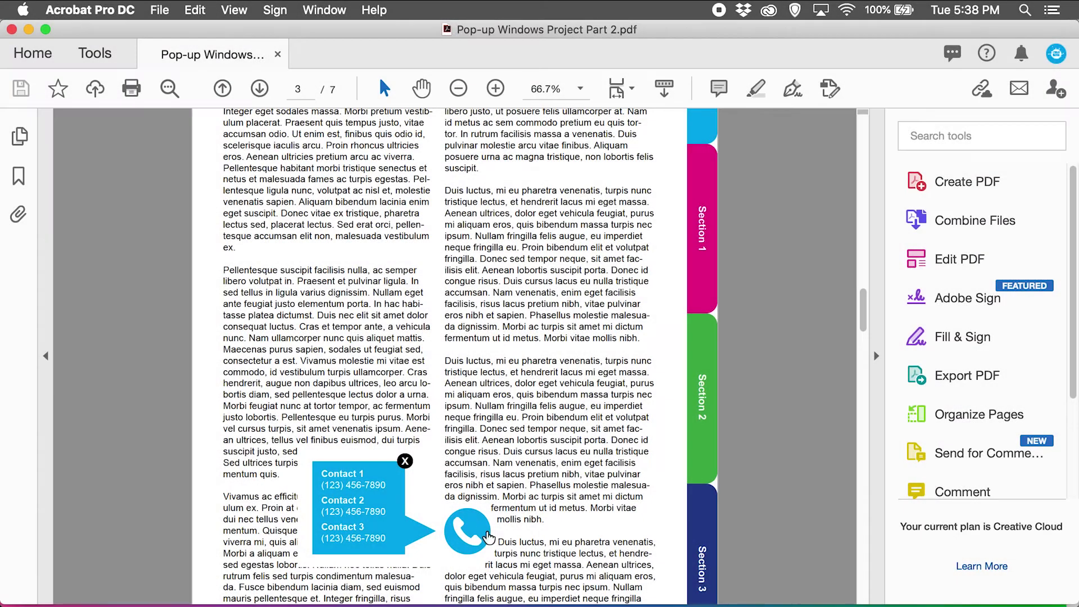
scroll(632, 466, "down", 3)
left_click(633, 468)
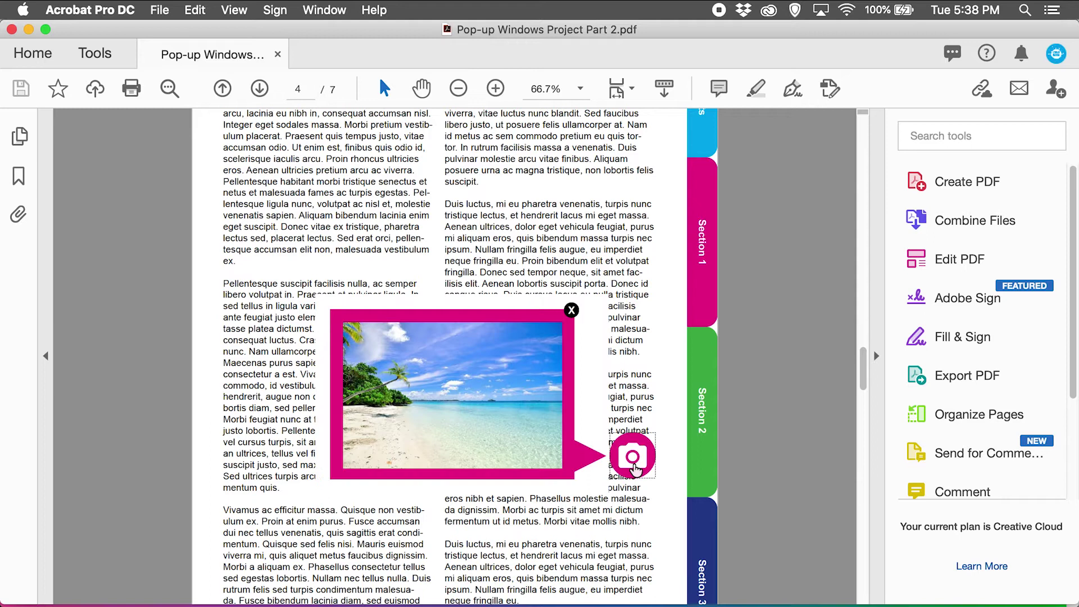
scroll(633, 467, "down", 3)
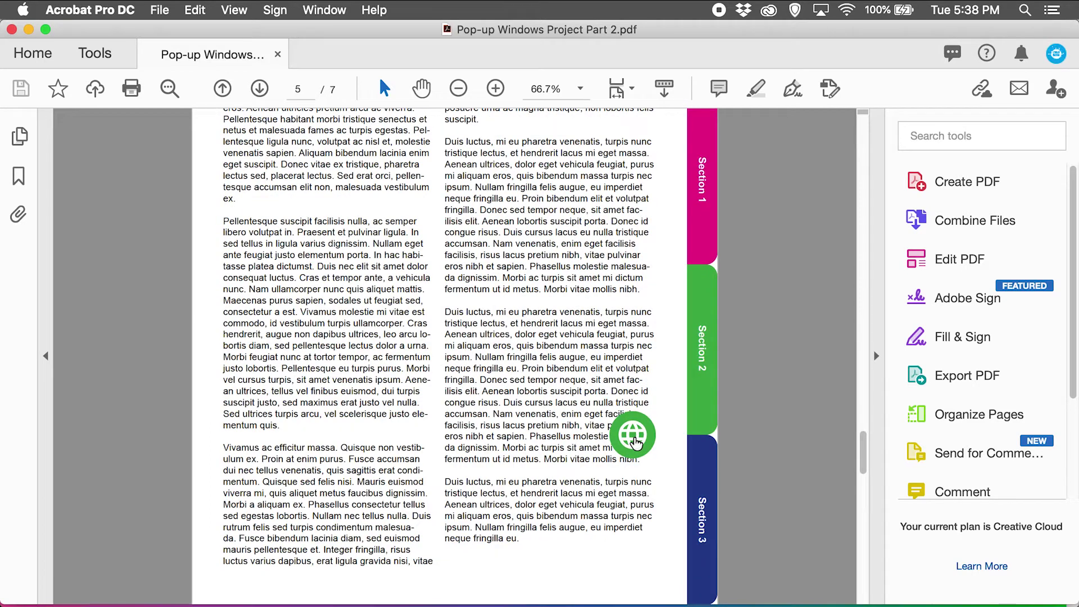
left_click(634, 441)
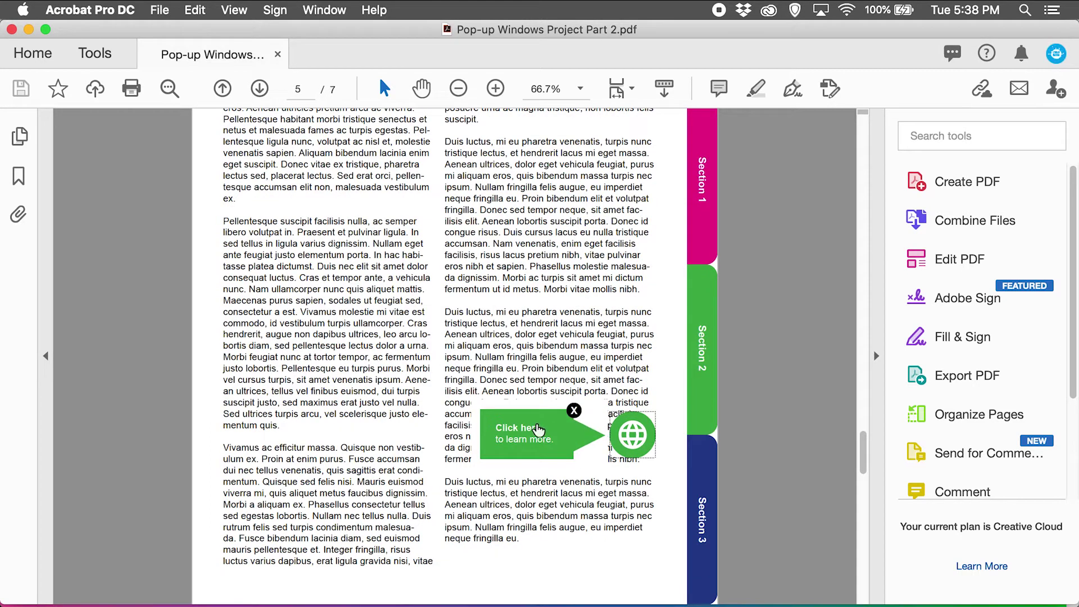
left_click(534, 430)
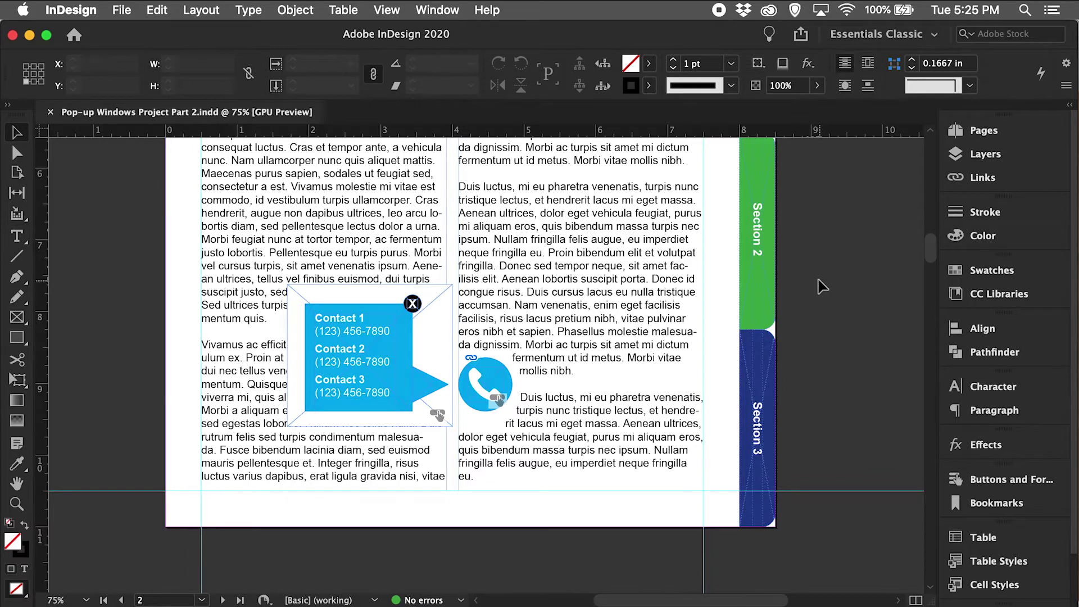
- In InDesign, lock the two-column body text frame on the first Section 1 page
left_click(481, 370)
key("XF86AudioRaiseVolume")
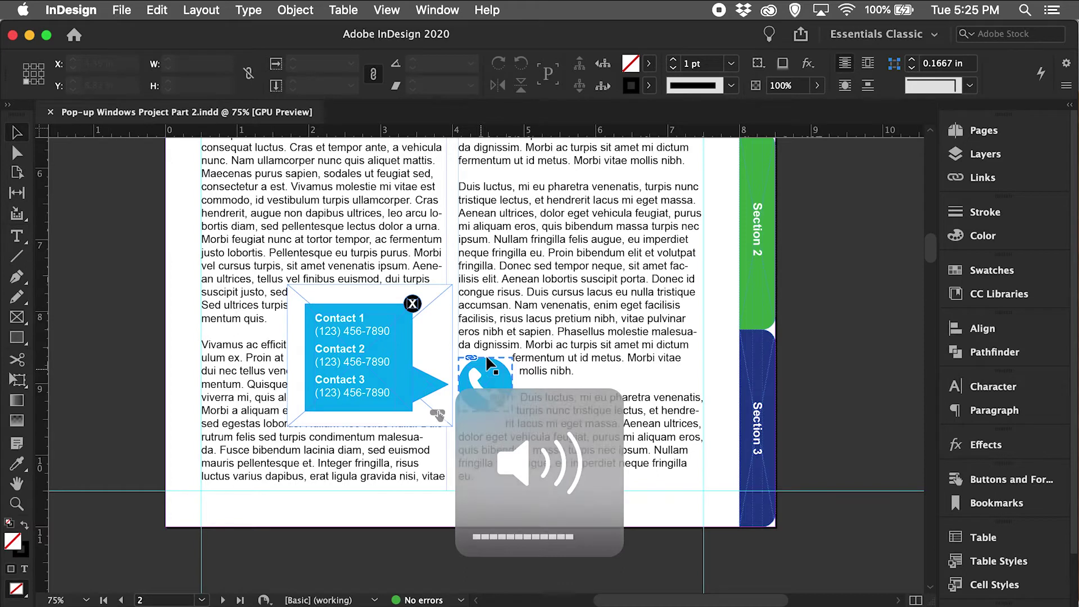
left_click(496, 318, "alt")
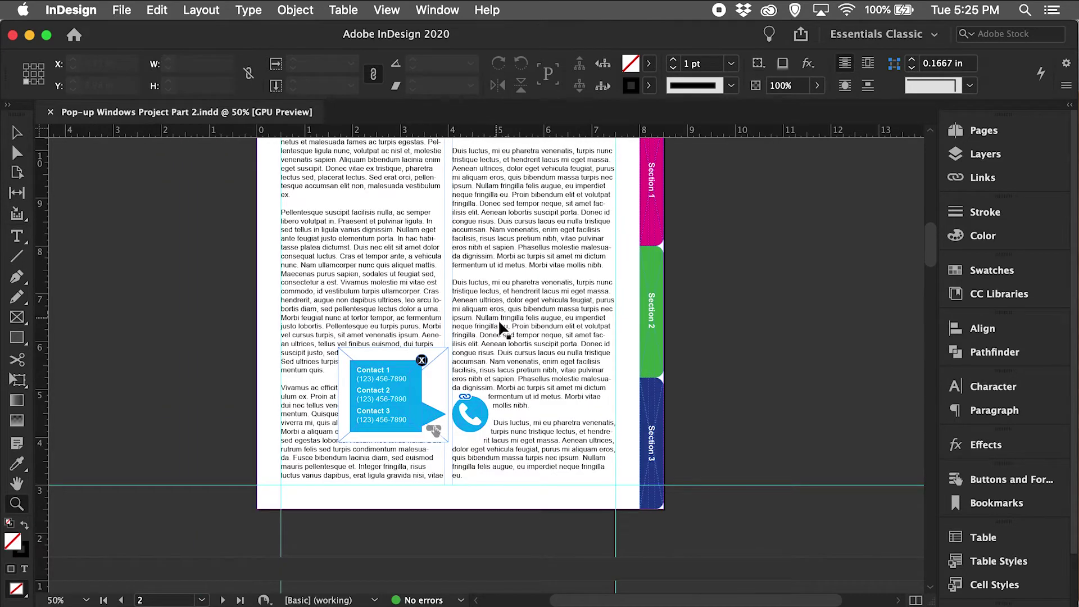
key("v")
scroll(497, 329, "up", 4)
scroll(497, 329, "up", 6)
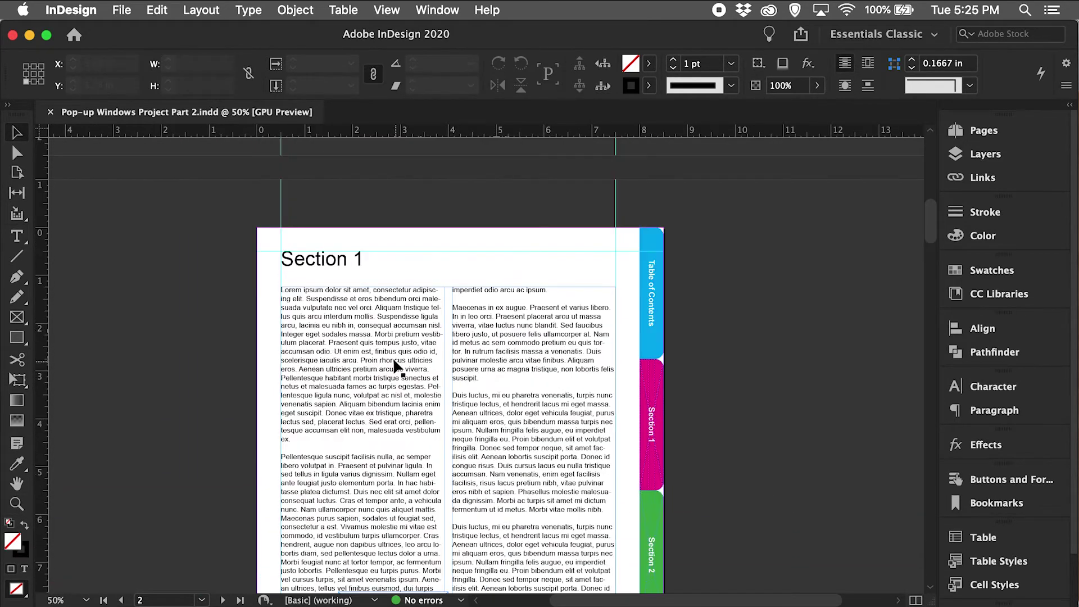
left_click(392, 356)
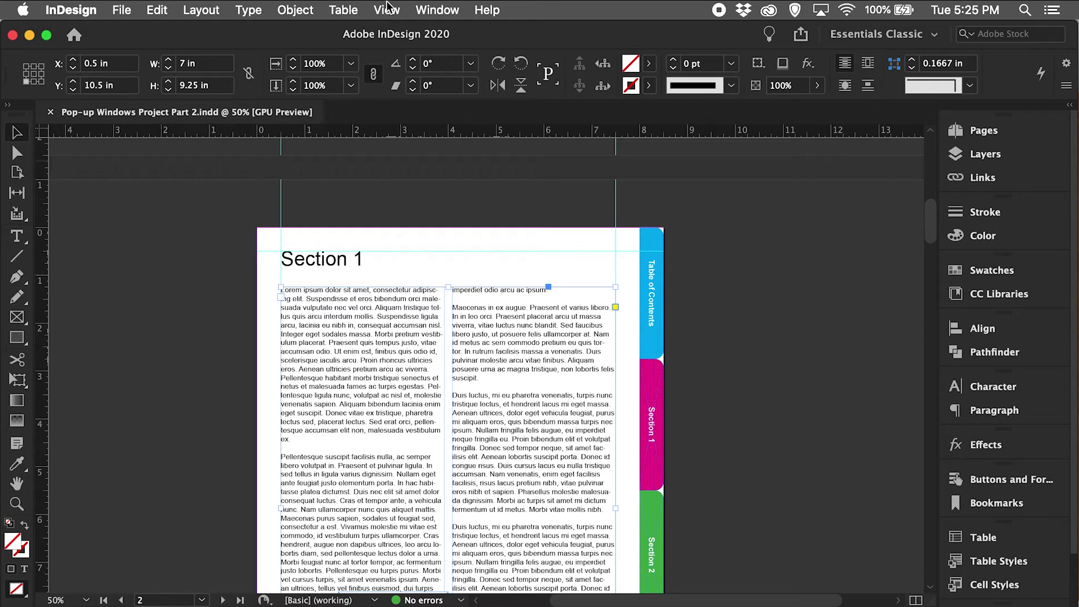
left_click(307, 10)
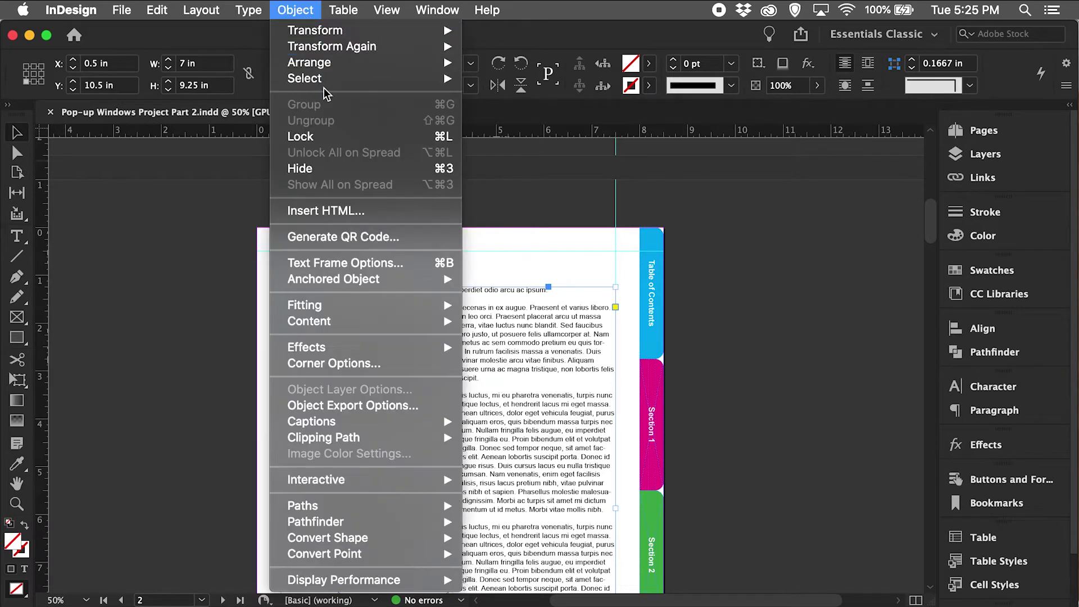
left_click(336, 137)
left_click(187, 336)
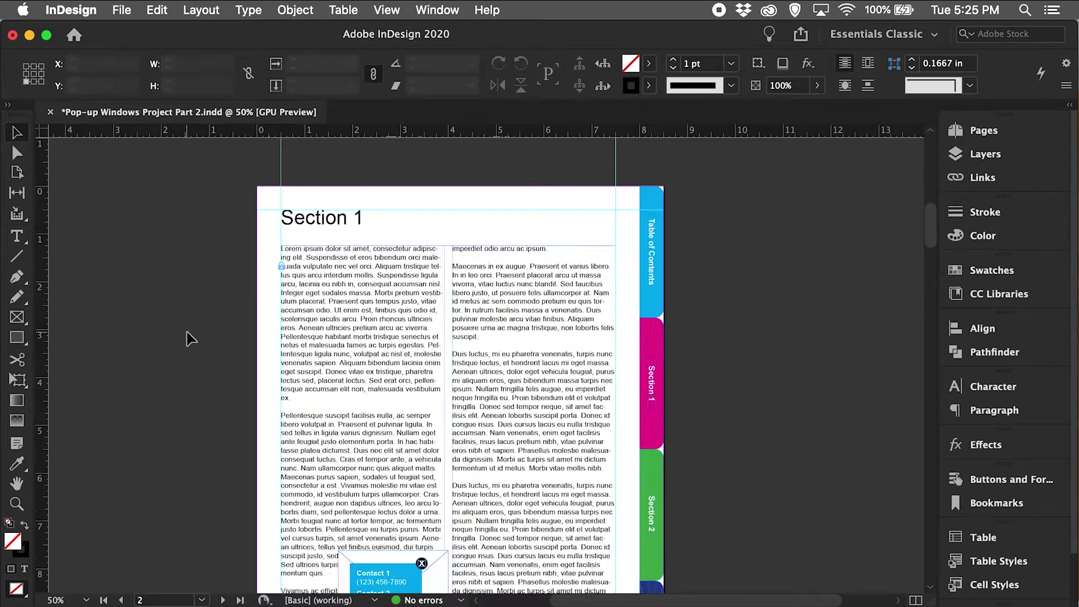
- Lock the two-column body text frame on the "Section 1 continued..." page
scroll(190, 337, "up", 1)
scroll(189, 335, "up", 2)
scroll(189, 335, "down", 3)
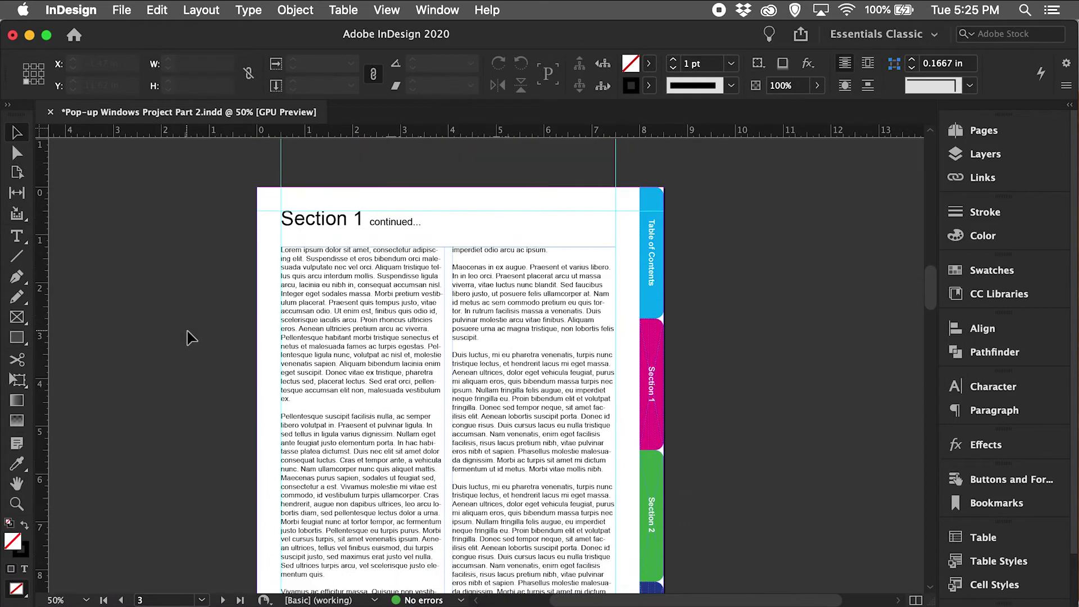
left_click(350, 314)
left_click(304, 10)
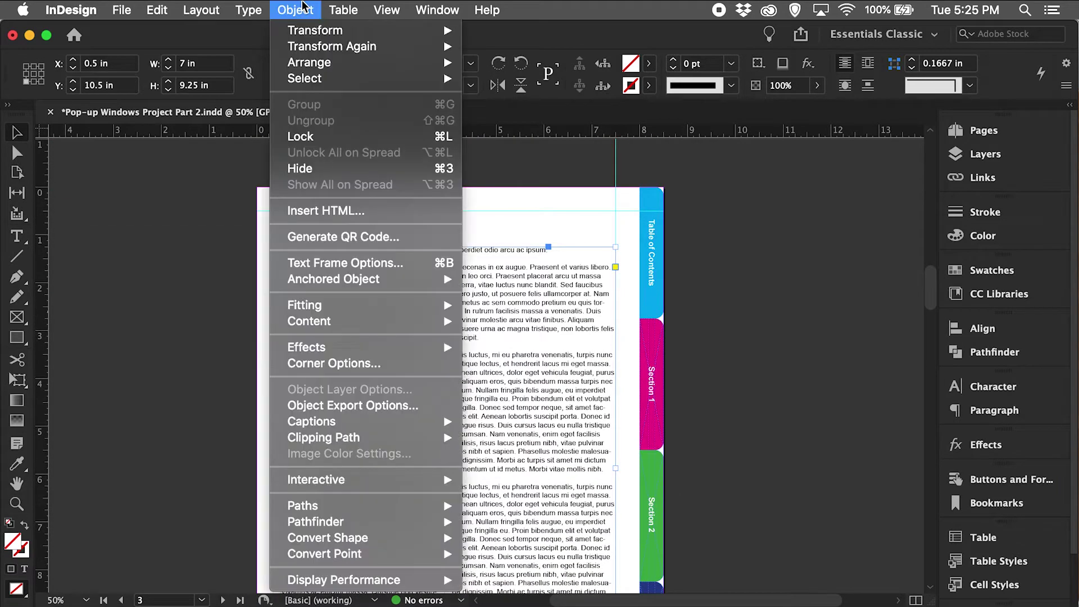
left_click(300, 136)
left_click(223, 298)
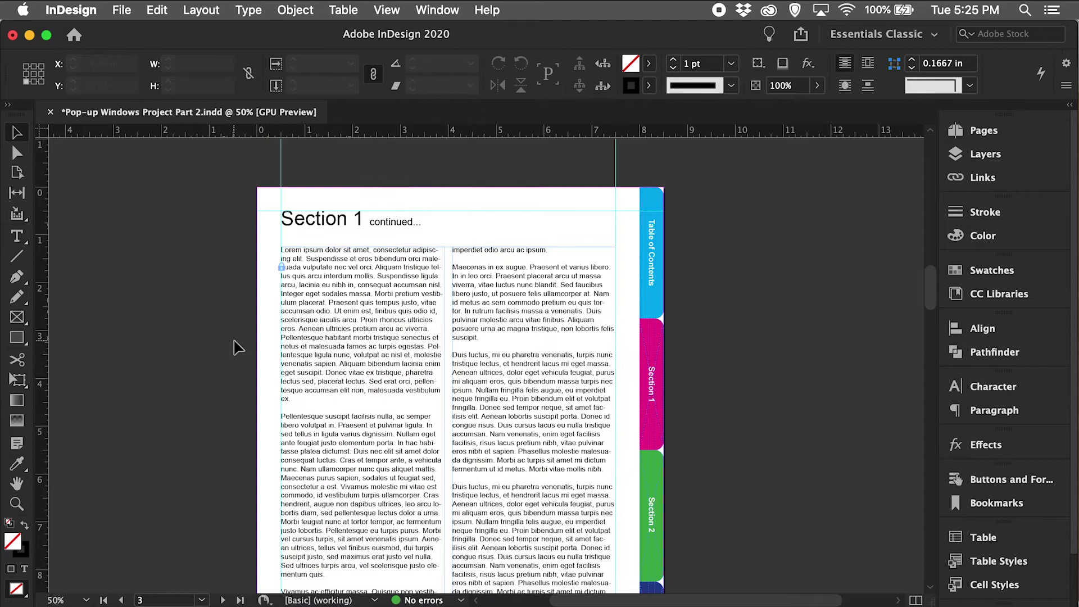
- Copy the contact pop-up, its close button and the phone icon from page 2 and paste them in place on page 3
scroll(236, 345, "up", 3)
scroll(236, 346, "up", 1)
left_click_drag(323, 158, 535, 293)
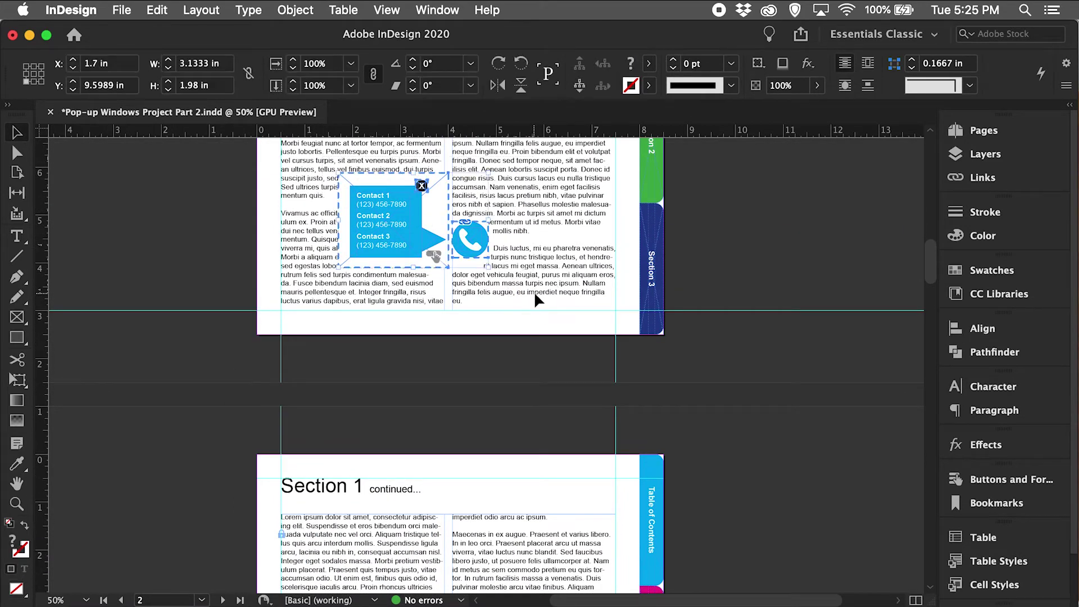
scroll(535, 295, "down", 7)
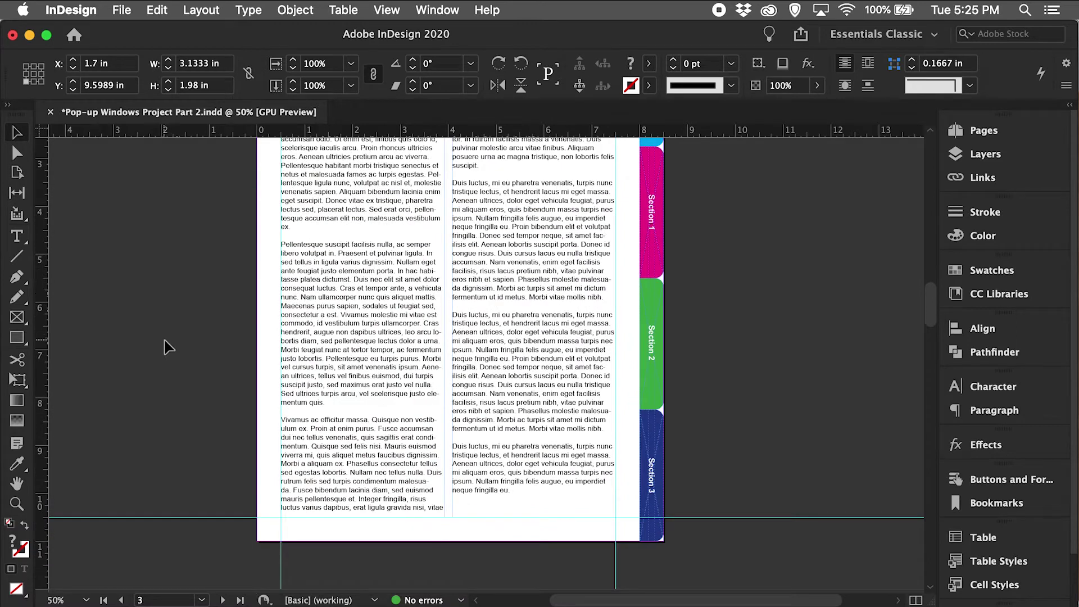
left_click(167, 347)
left_click(157, 10)
left_click(177, 152)
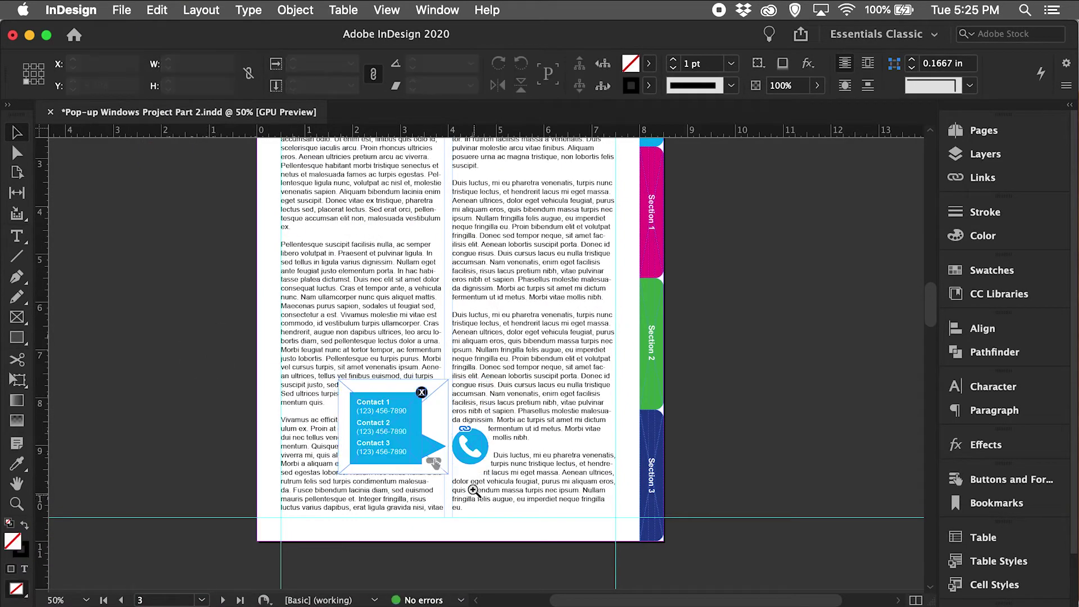
- Set the event of the pasted phone icon button on page 3 to On Roll Over
key("z")
left_click(474, 490)
left_click(473, 490)
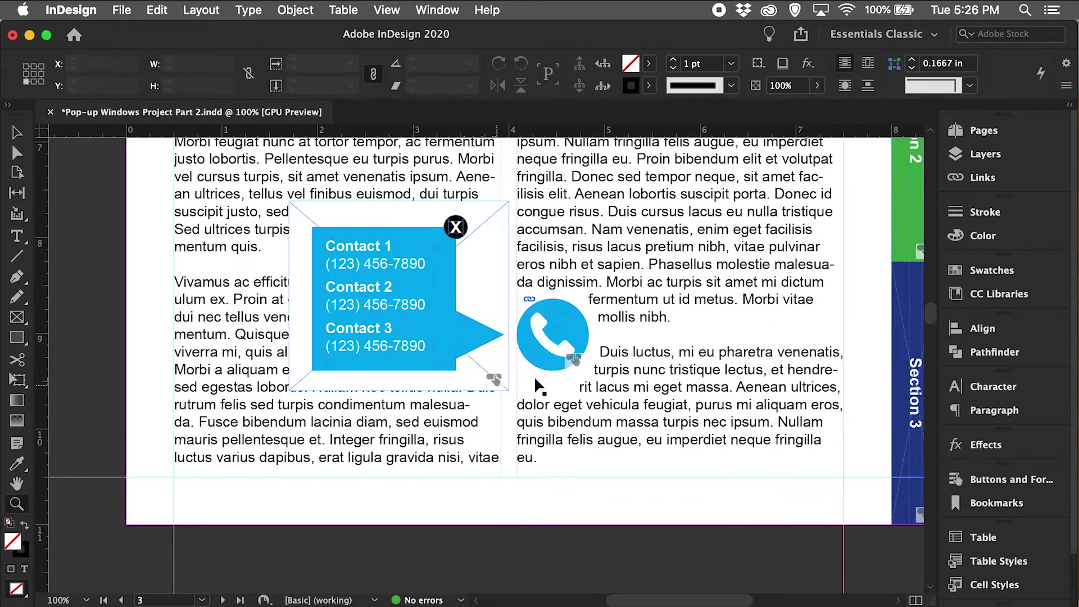
key("v")
scroll(534, 365, "right", 5)
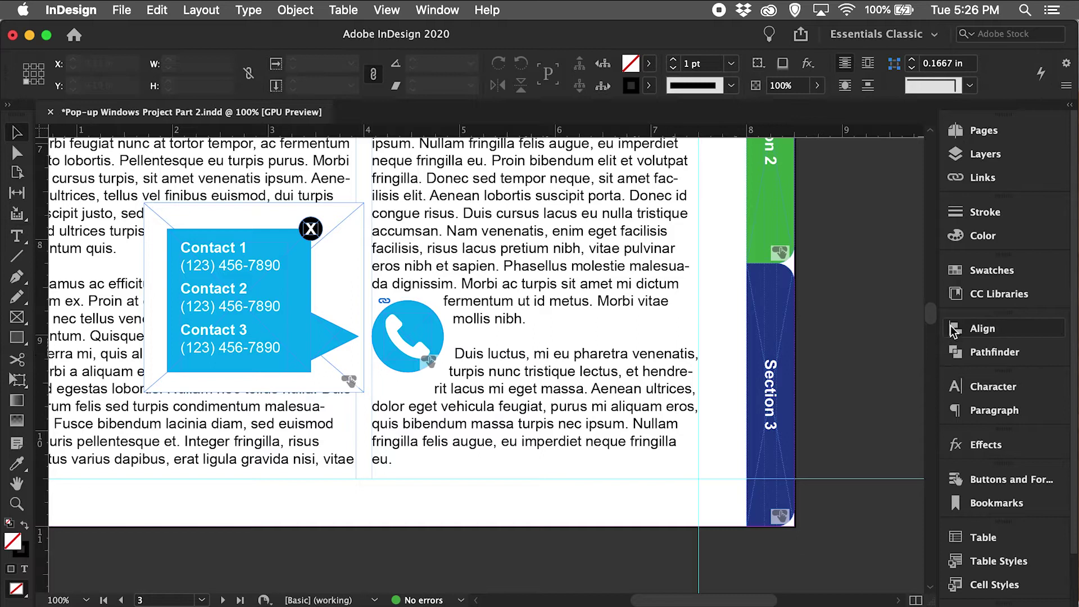
left_click(1009, 479)
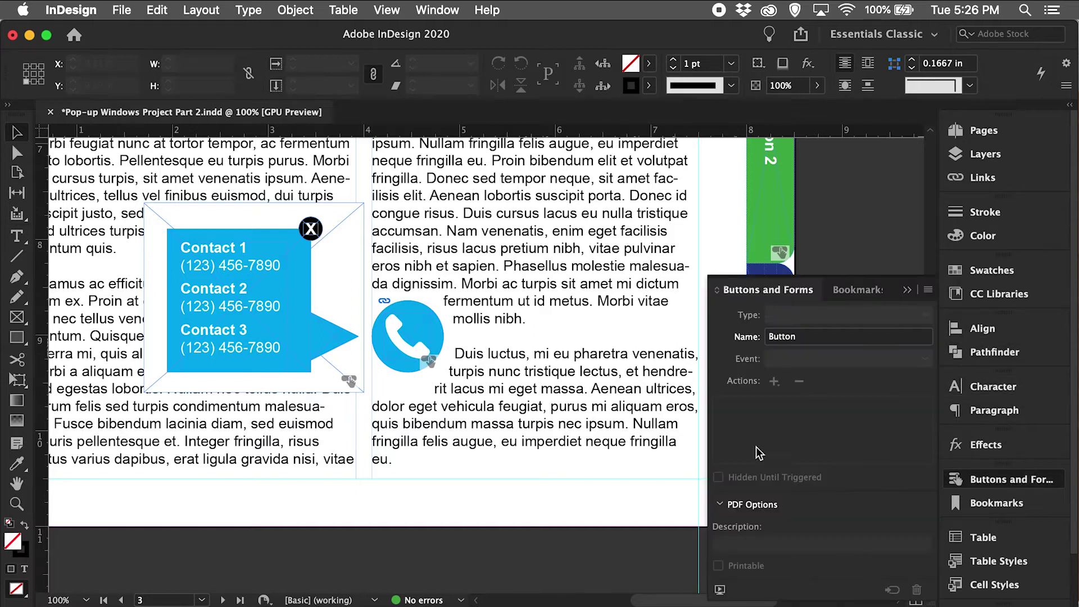
left_click(430, 323)
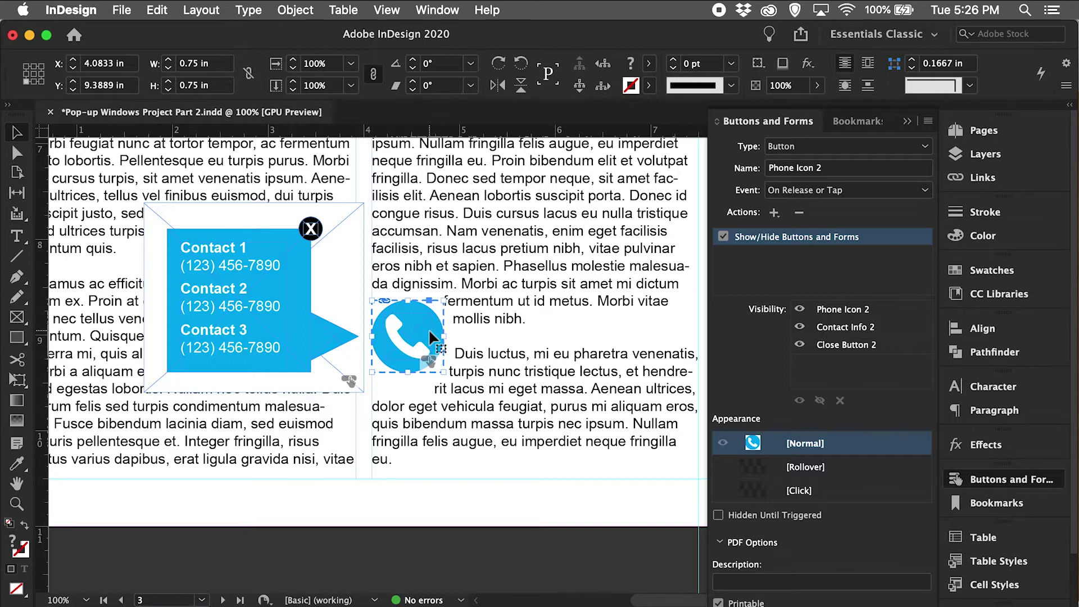
left_click(924, 190)
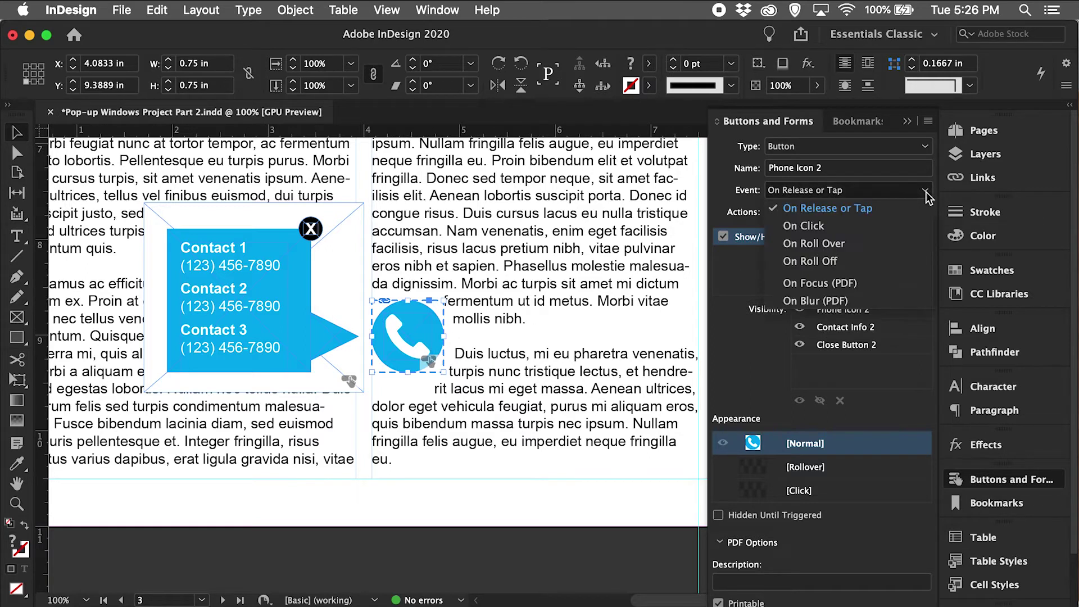
left_click(892, 243)
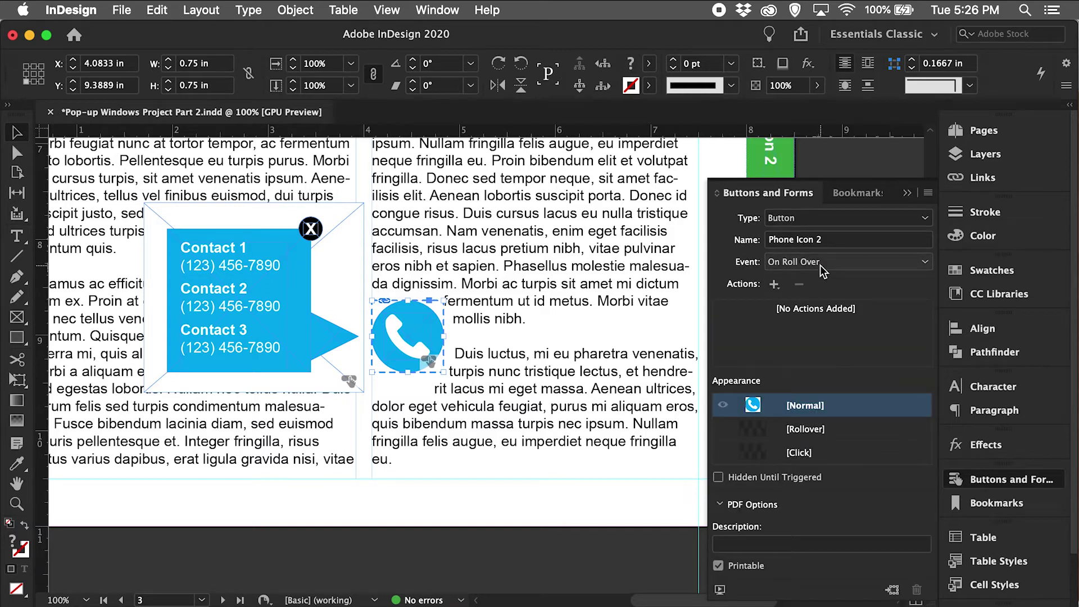
- Add a Show/Hide Buttons and Forms action to the phone icon that shows Phone Icon 2, Contact Info 2 and Close Button 2
left_click(774, 285)
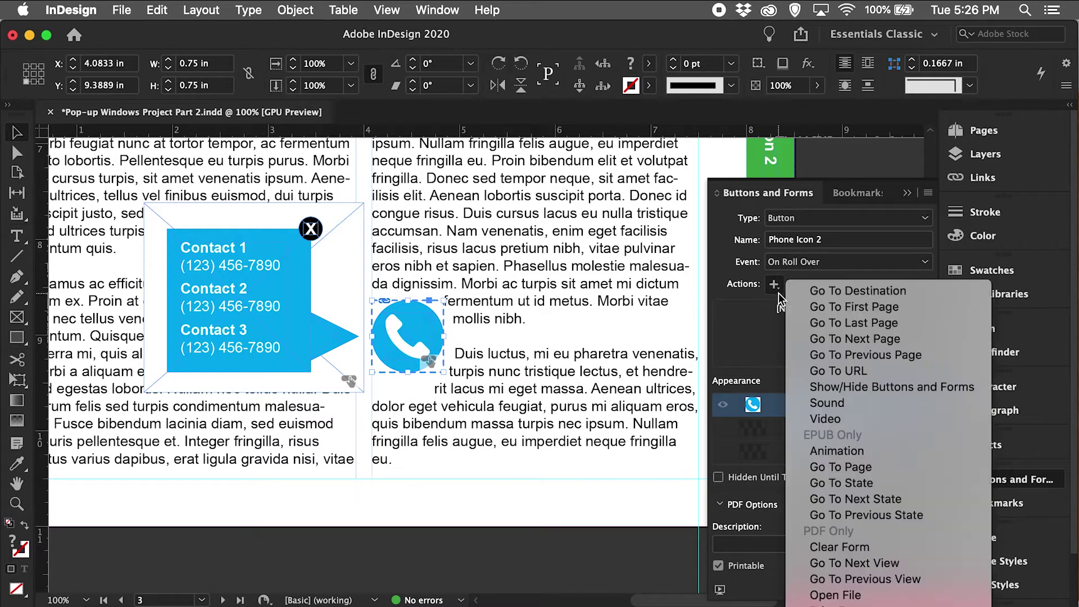
left_click(877, 386)
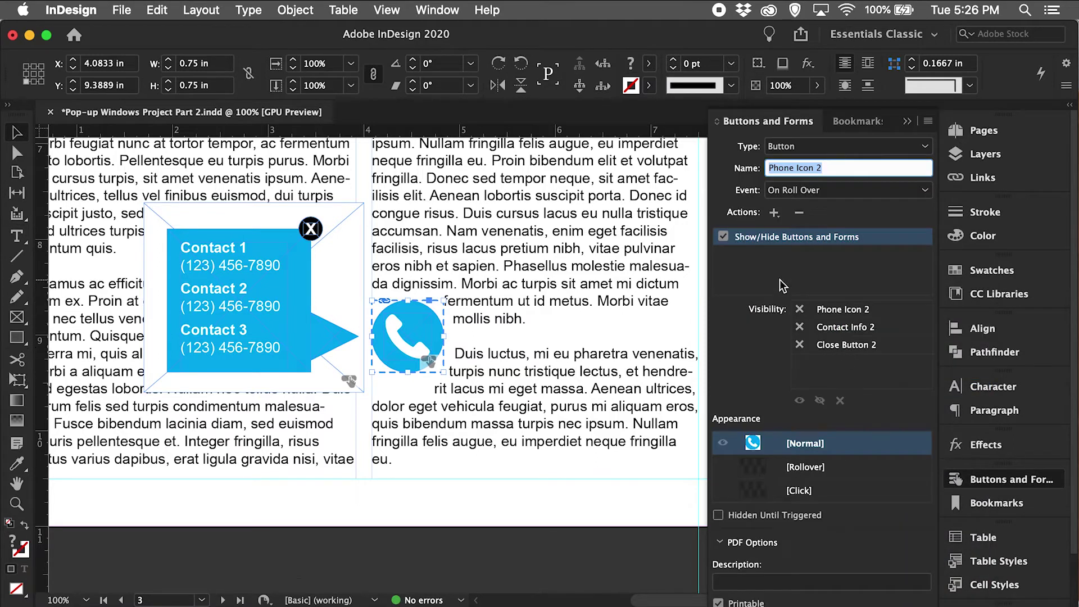
left_click(799, 311)
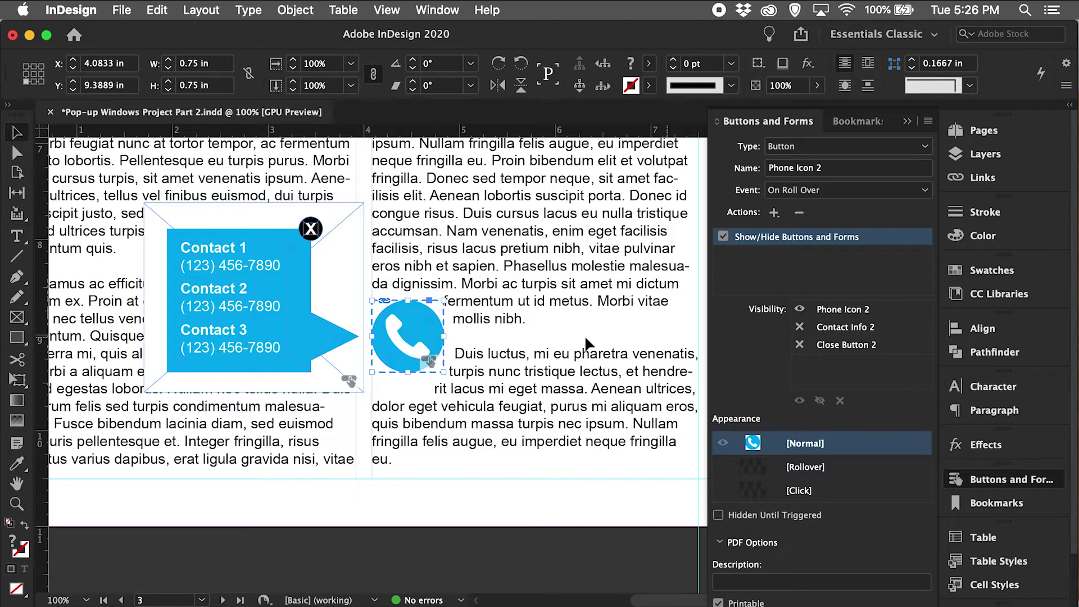
left_click(799, 340)
left_click(799, 327)
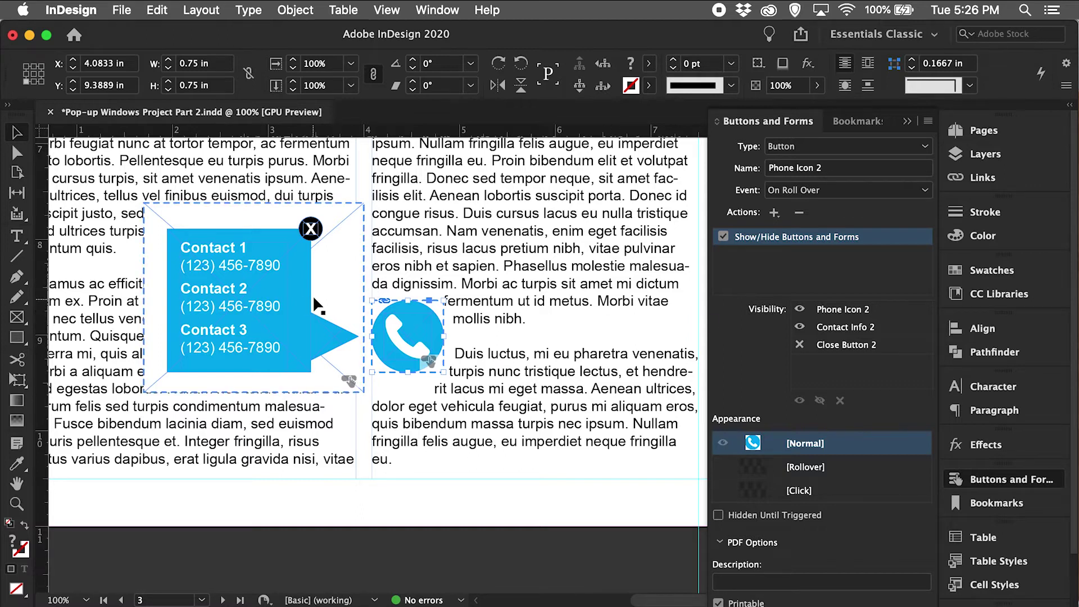
left_click(799, 345)
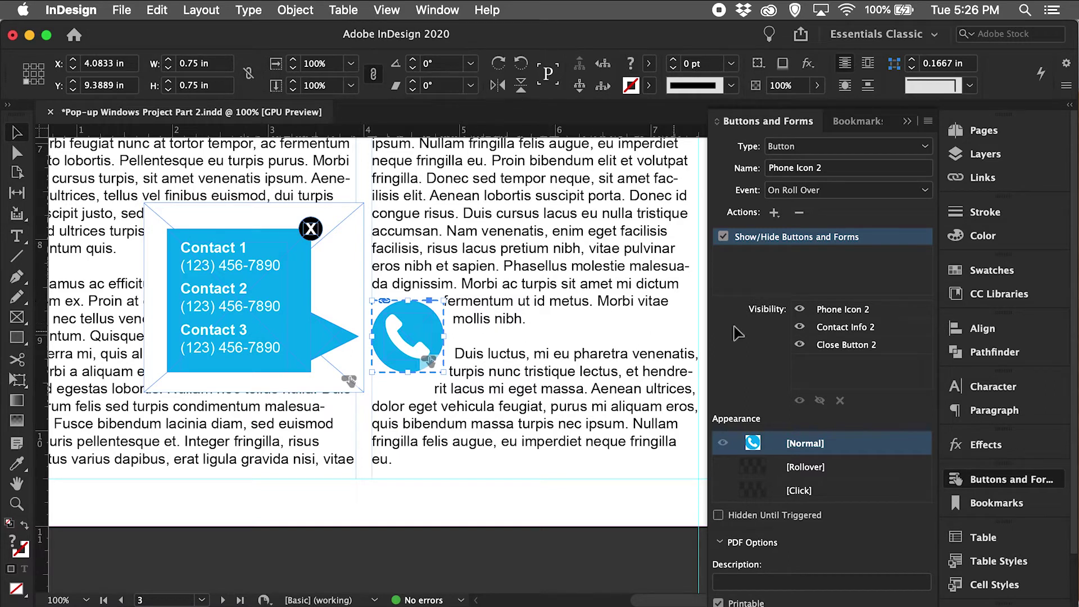
left_click(525, 324)
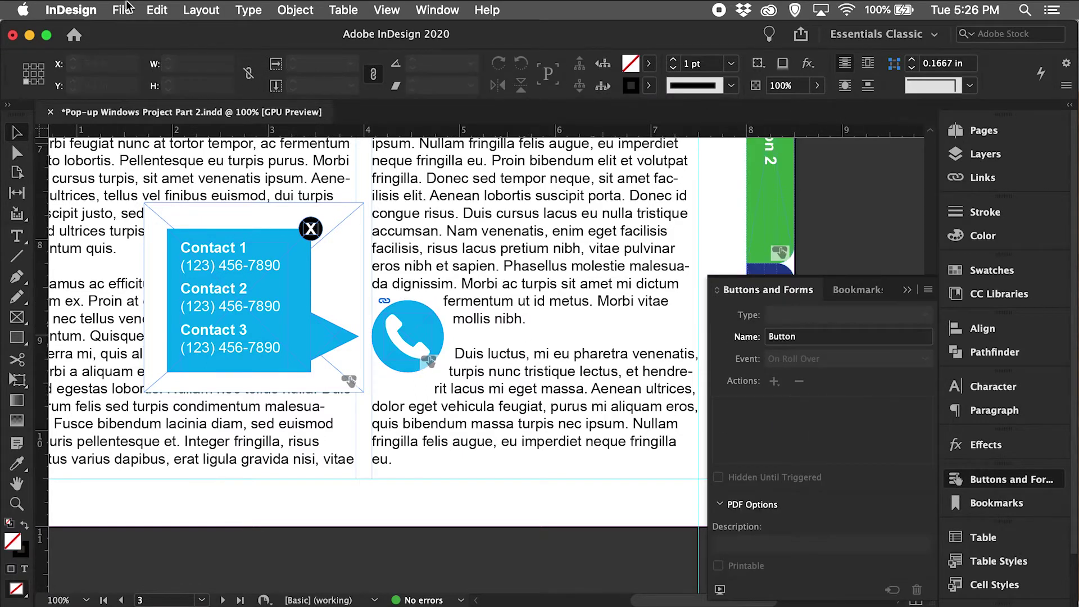
- Export all pages as the Adobe PDF (Interactive) file "Pop-up Windows Project Part 2.pdf" in the InDesign Project folder
left_click(125, 9)
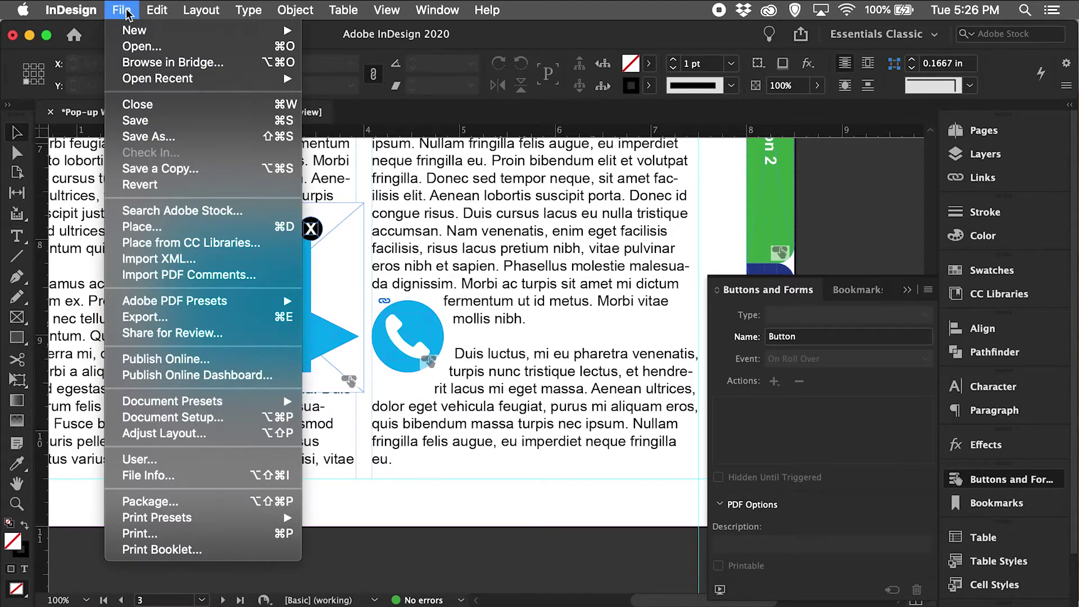
left_click(197, 317)
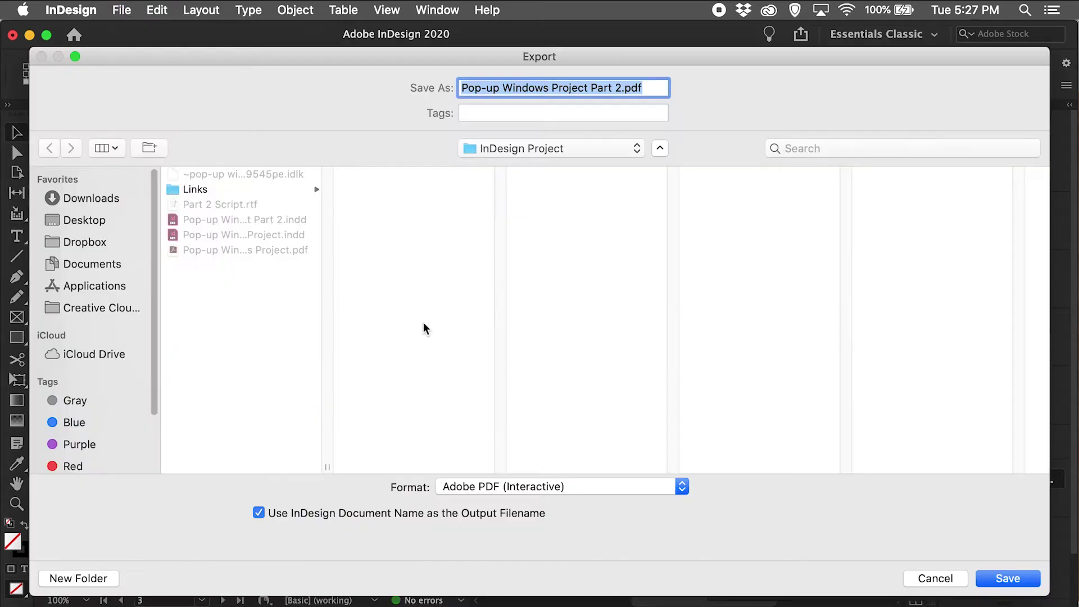
left_click(614, 490)
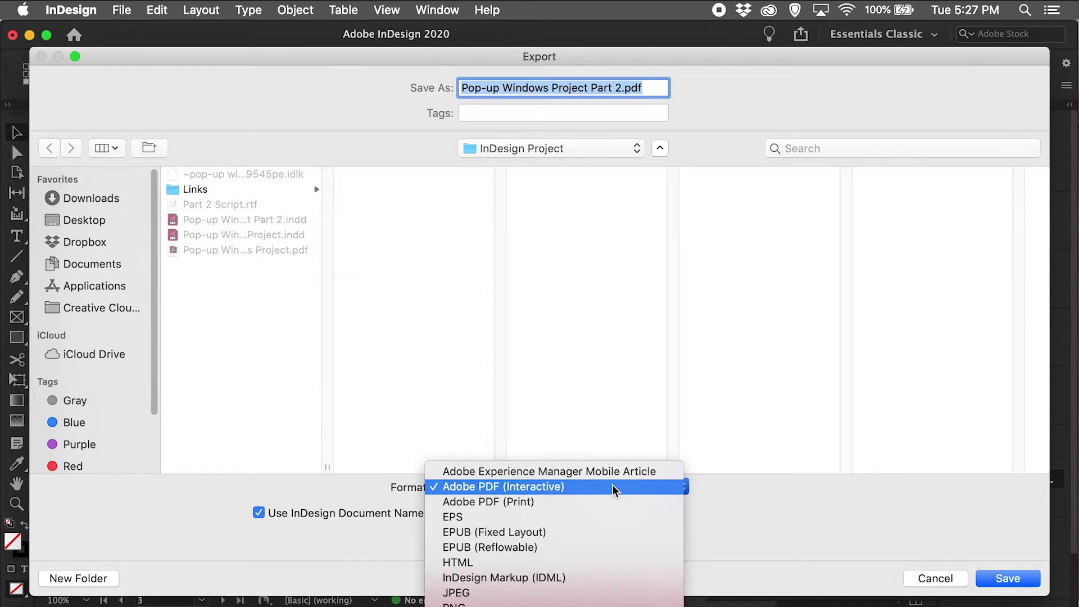
left_click(612, 486)
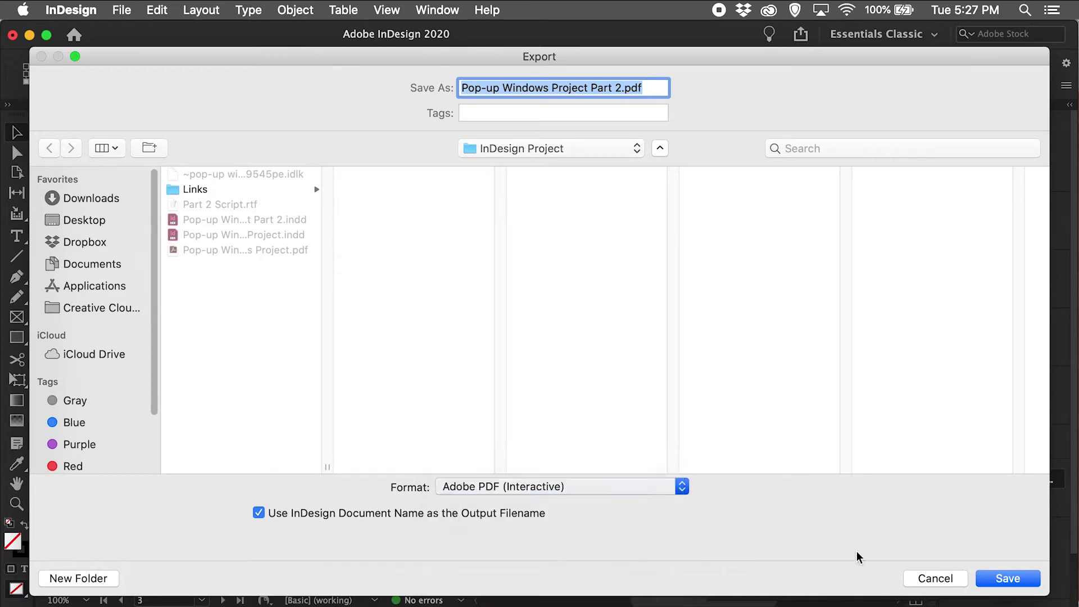
left_click(996, 578)
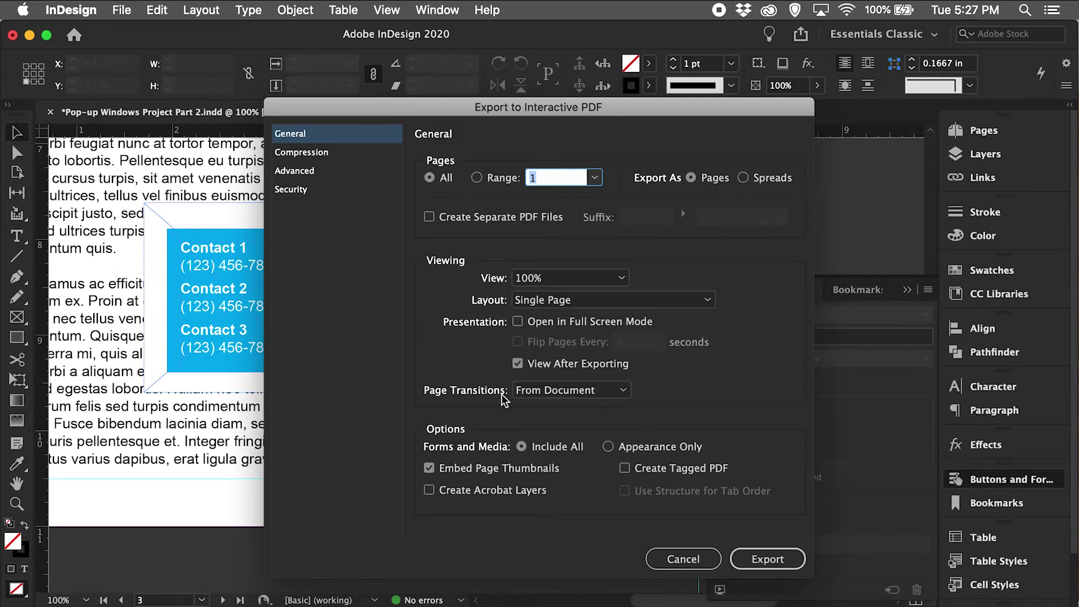
left_click(762, 559)
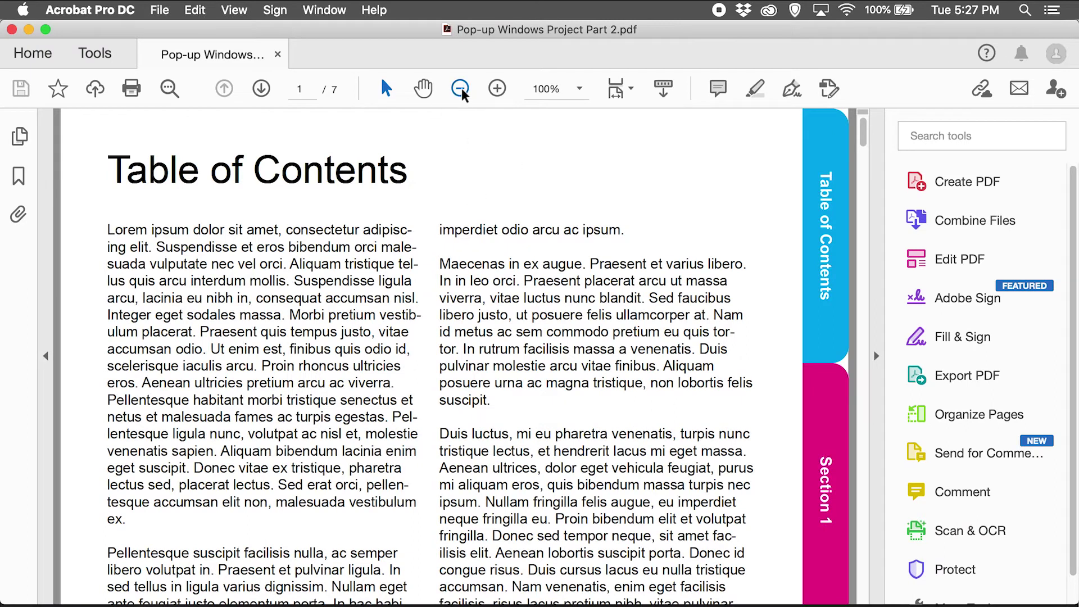
- Test the contact pop-up on page 2 of the exported PDF by triggering the phone icon and closing the pop-up
left_click(460, 88)
left_click(460, 89)
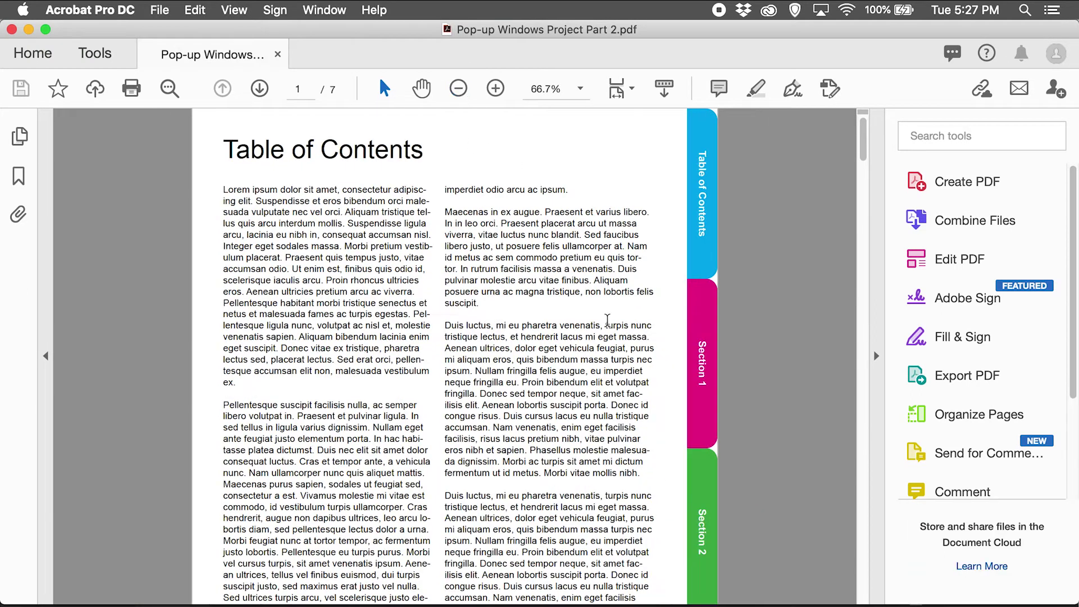
scroll(604, 320, "down", 10)
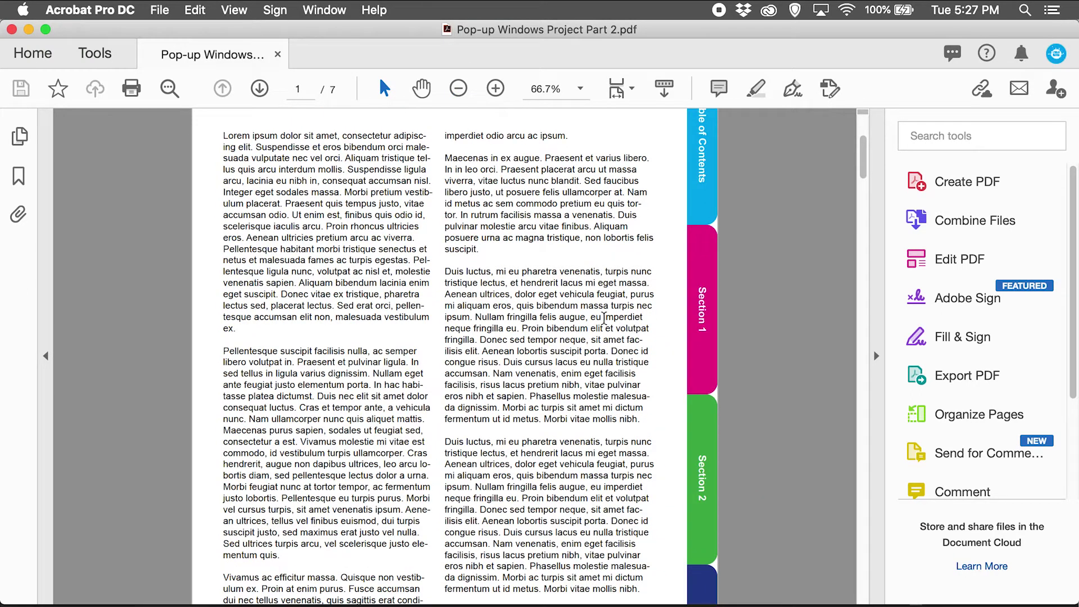
scroll(605, 322, "down", 5)
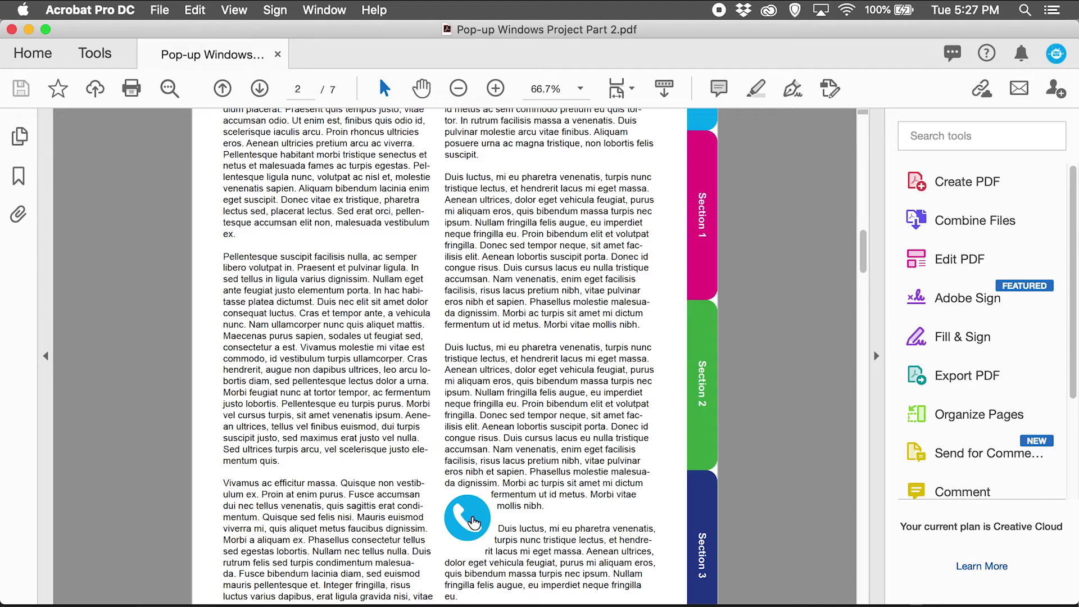
left_click(475, 517)
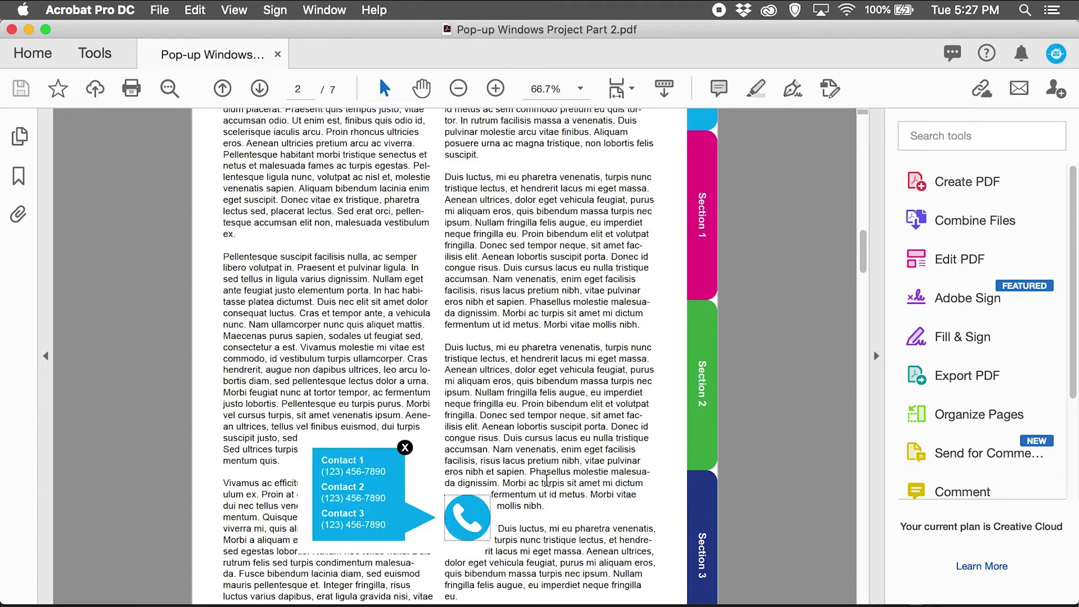
left_click(404, 447)
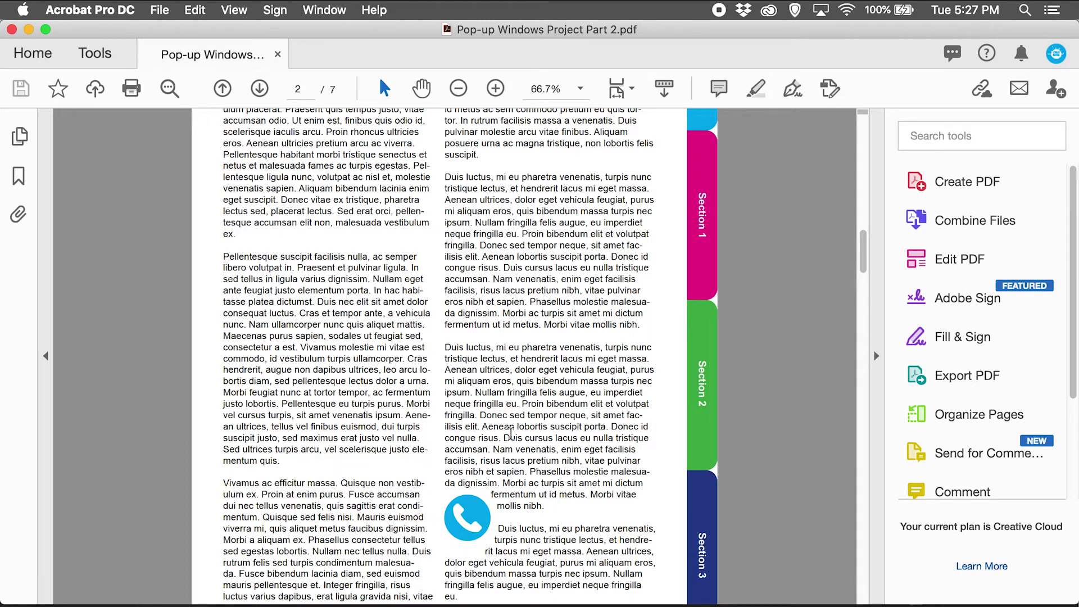
- Test the phone icon's contact pop-up on page 3 and close it with its X button
scroll(512, 436, "down", 15)
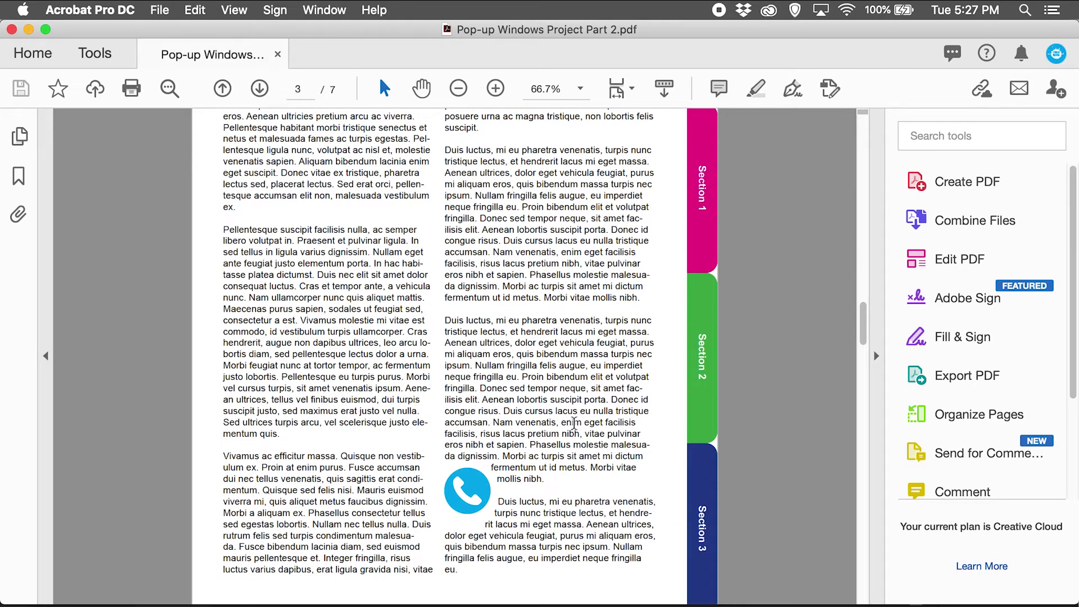
left_click(484, 492)
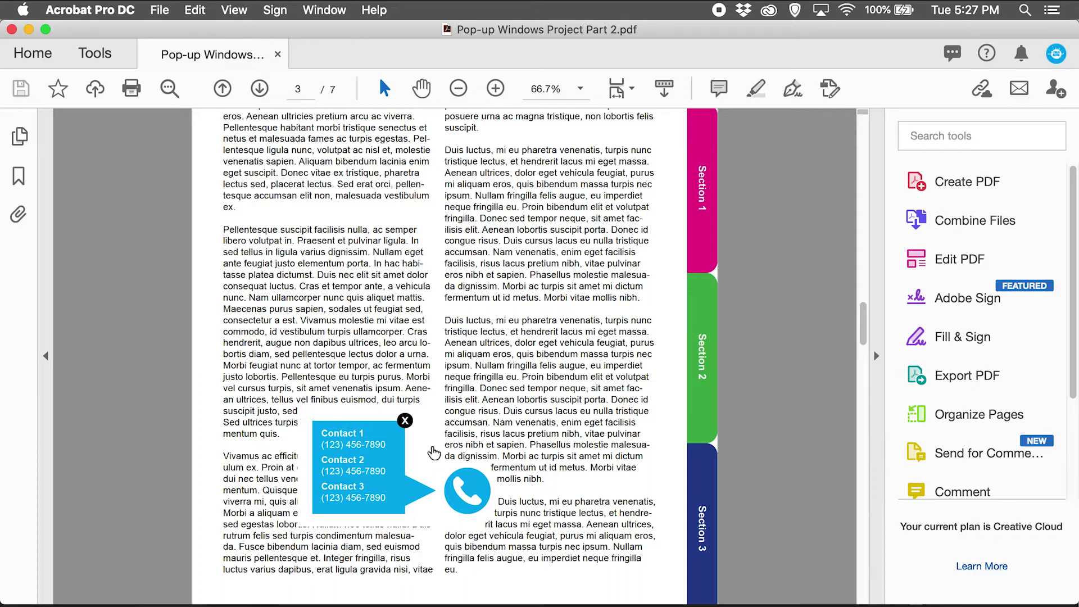
left_click(405, 421)
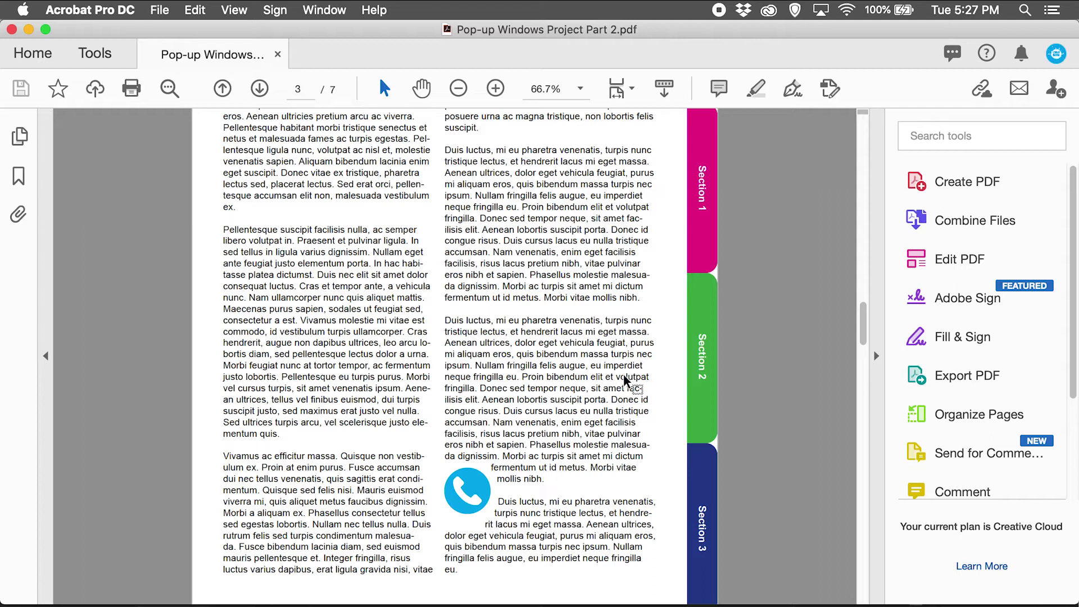
- Switch back to InDesign and go to page 4, Section 2, with its photo pop-up artwork on the pasteboard
key("super+comma")
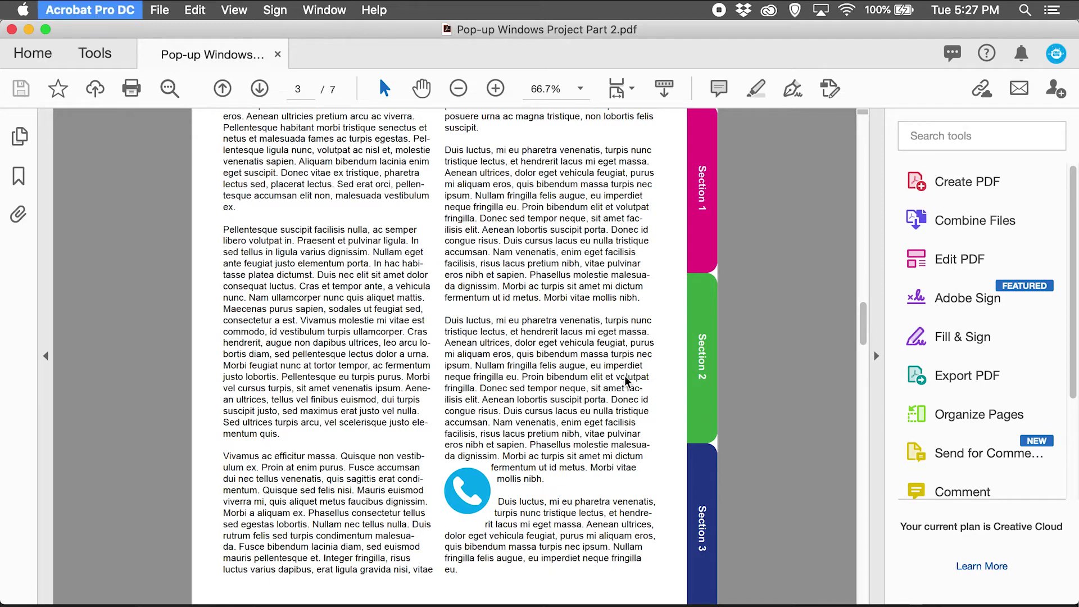
key("super+Tab")
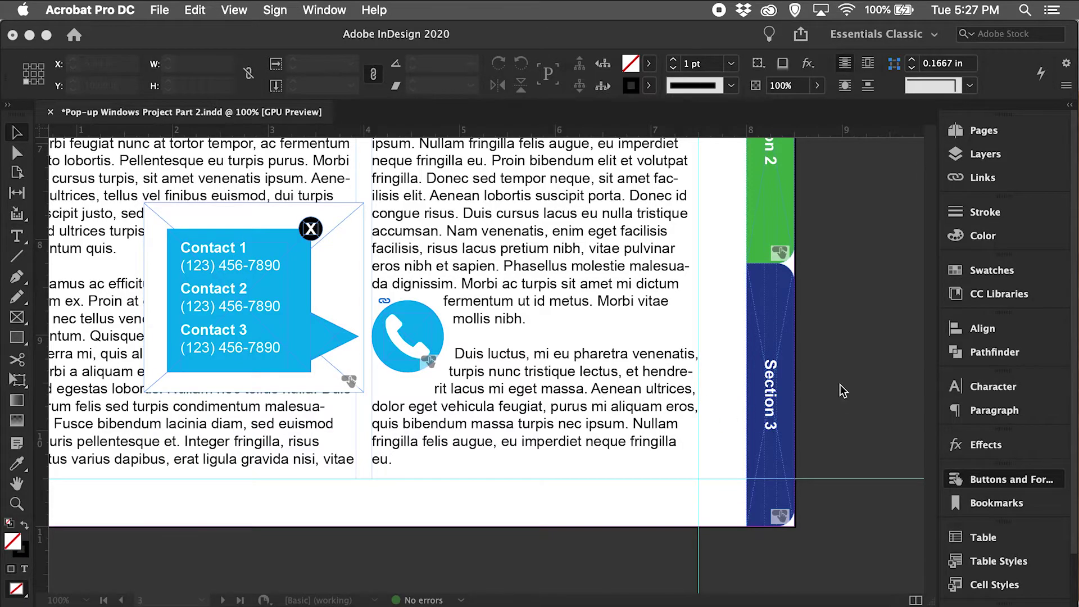
left_click(993, 478)
key("z")
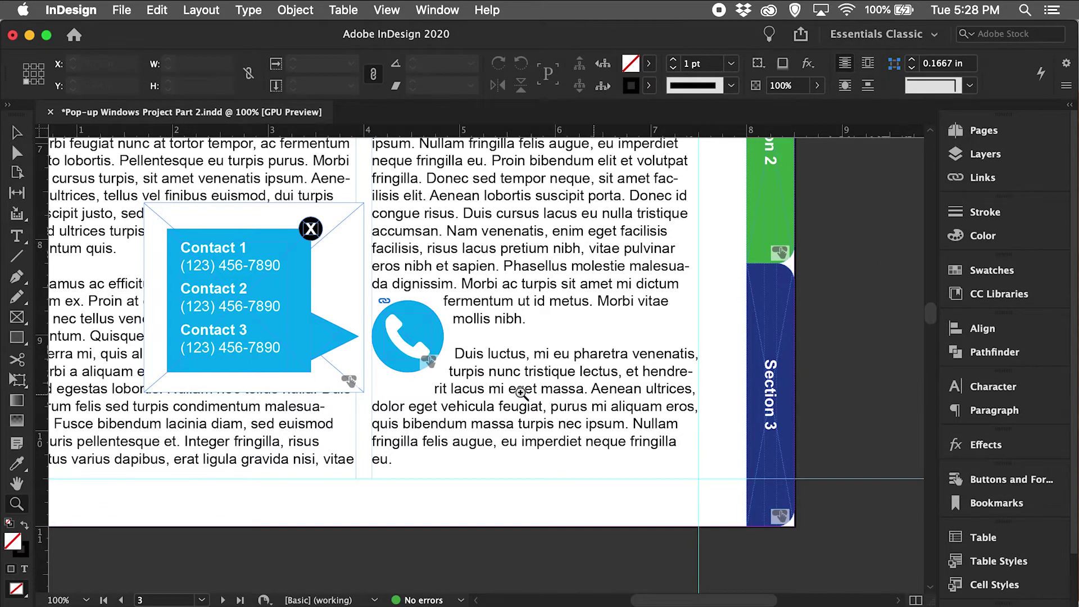
left_click(478, 362, "alt")
left_click(524, 371, "alt")
key("v")
scroll(725, 396, "down", 3)
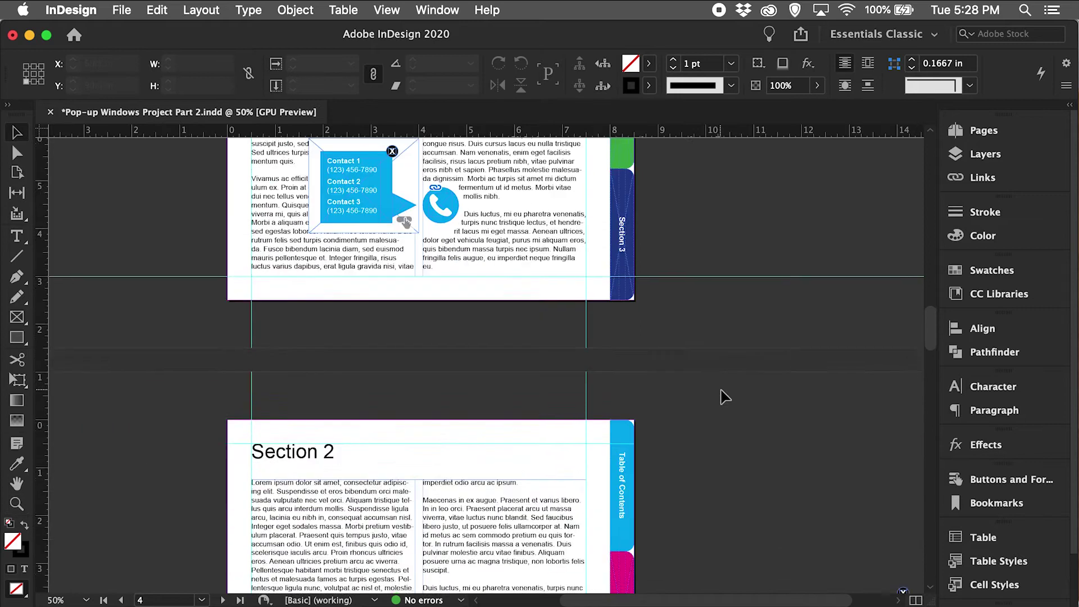
scroll(723, 402, "down", 10)
left_click(682, 456)
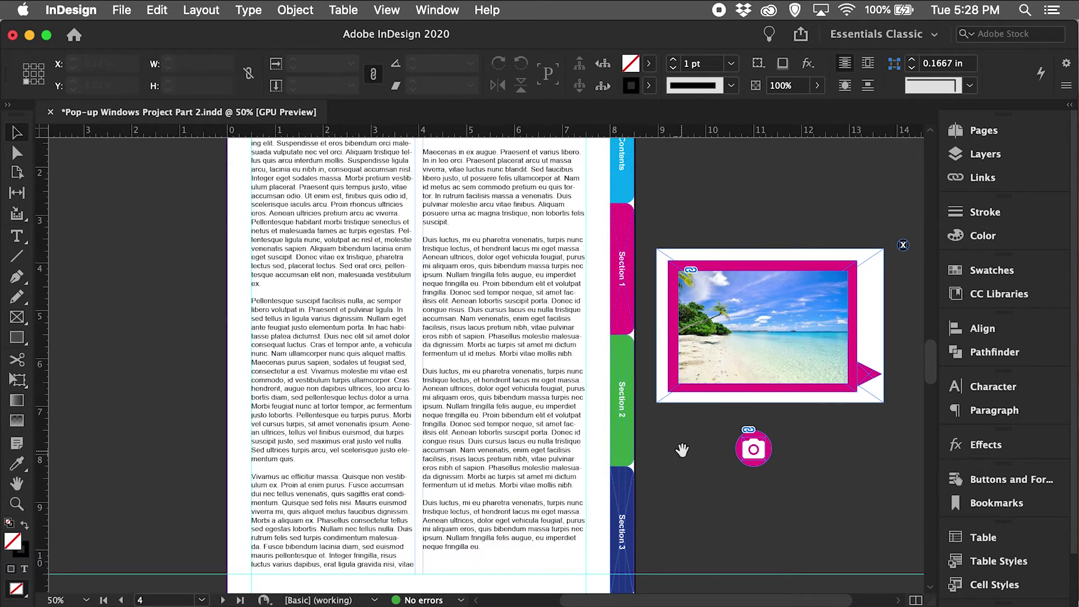
left_click_drag(681, 450, 566, 444)
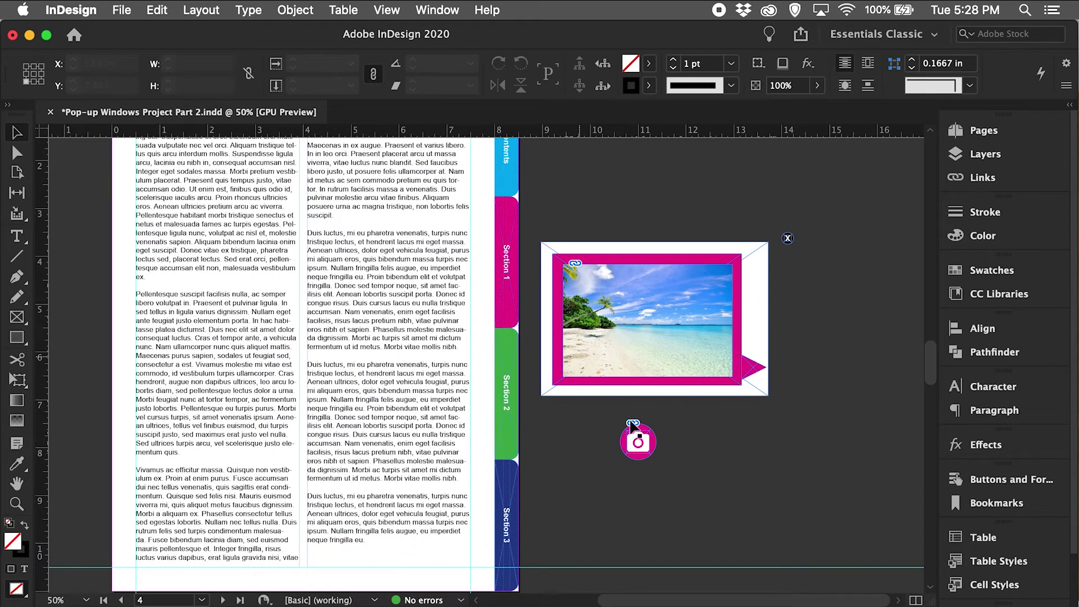
- Copy the pink camera icon from the pasteboard and place the copy on page 4 at X 6.75 in, Y 7.955 in
key("z")
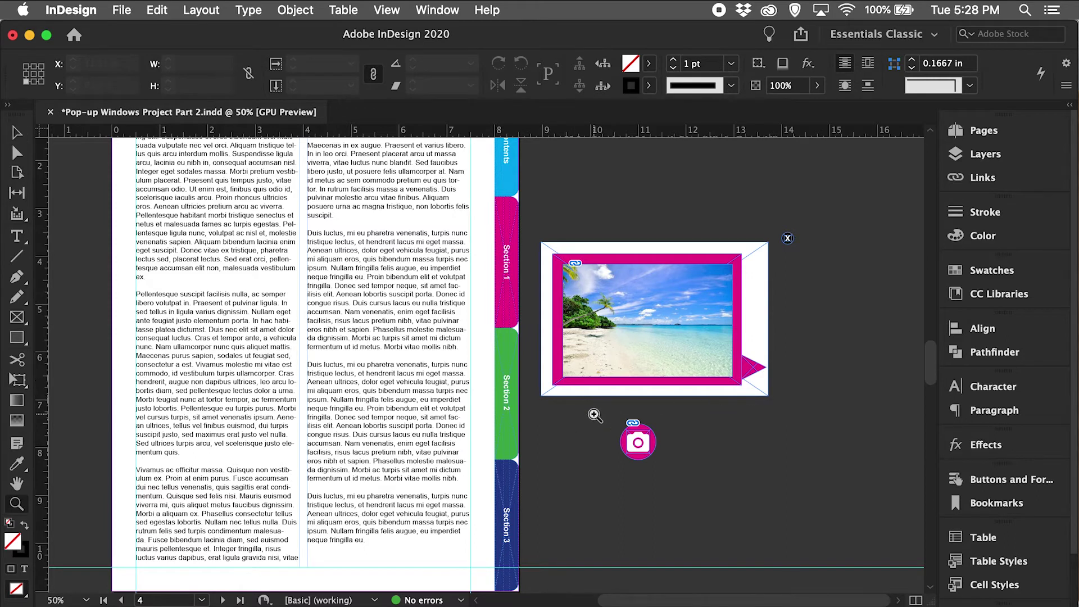
left_click(595, 416)
key("v")
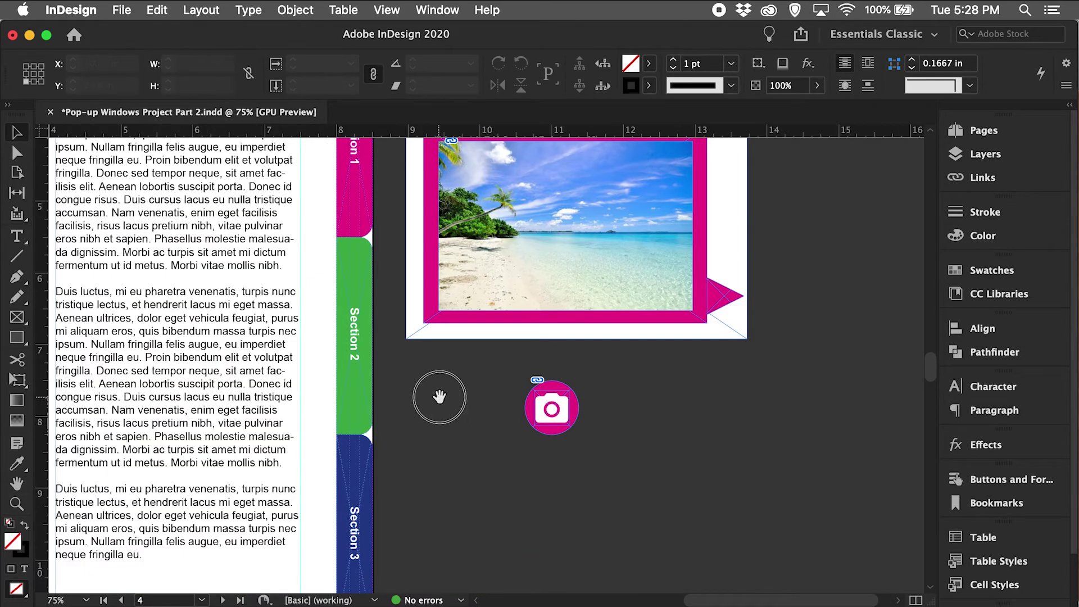
left_click_drag(437, 397, 717, 411)
left_click_drag(757, 374, 874, 478)
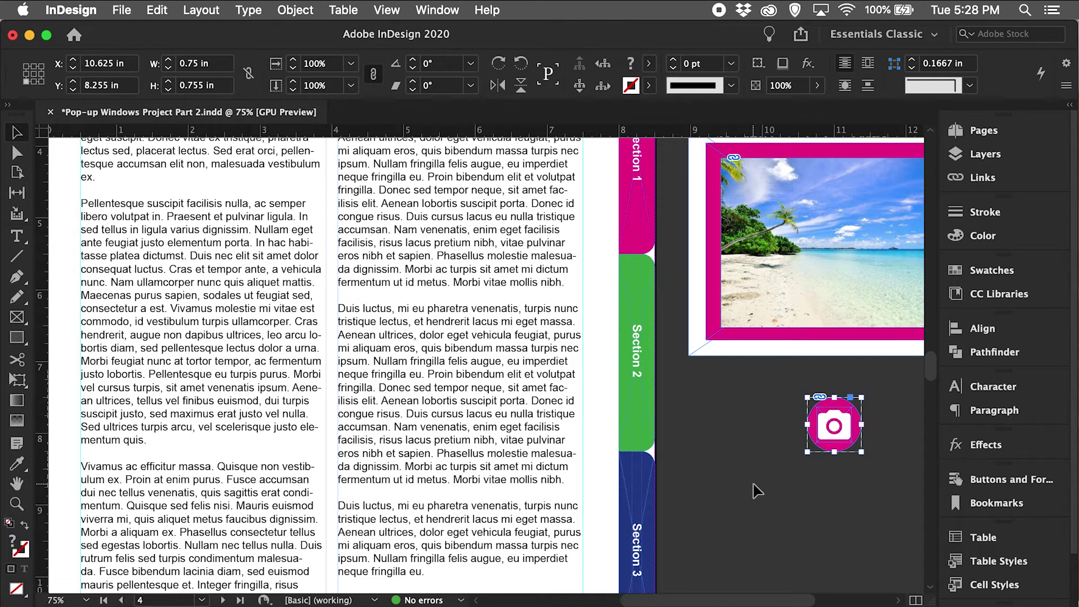
key("super+v")
left_click_drag(489, 372, 566, 411)
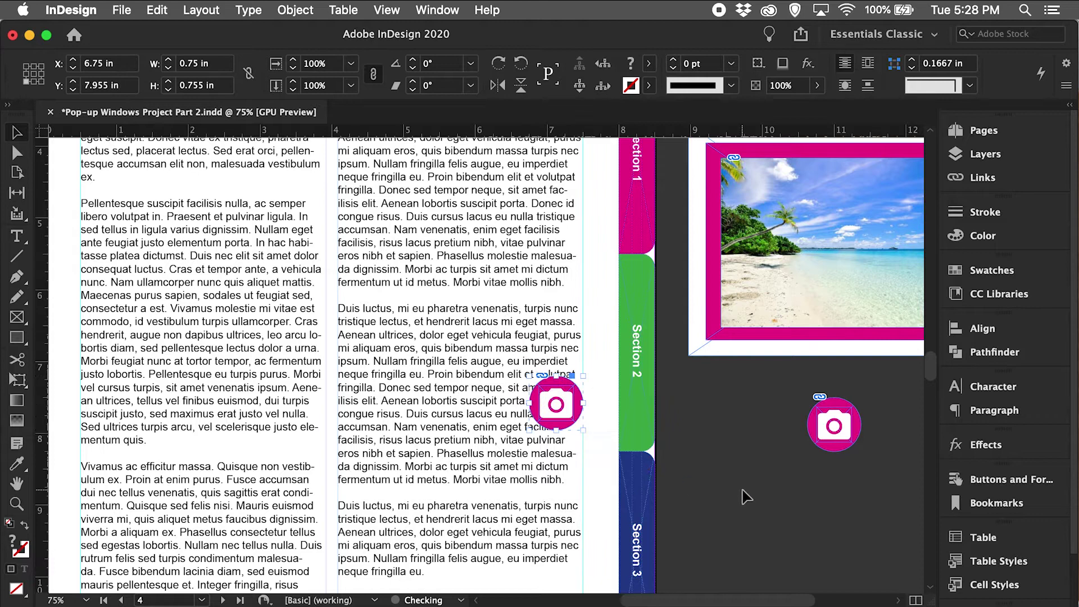
left_click(704, 458)
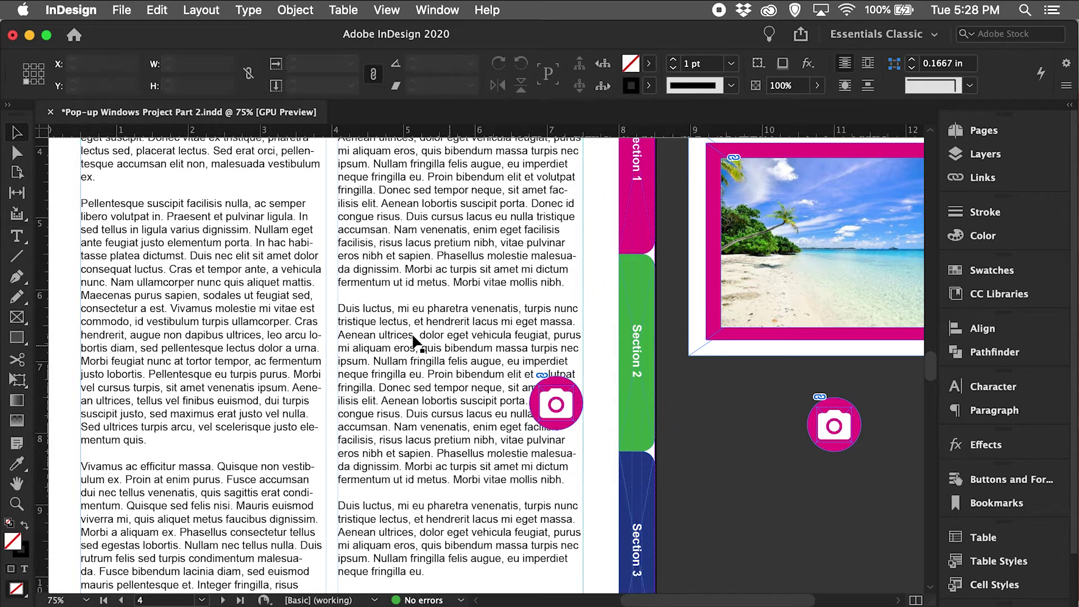
- Lock the two-column text frame on page 4
scroll(493, 386, "up", 10)
scroll(493, 385, "left", 8)
scroll(471, 410, "up", 5)
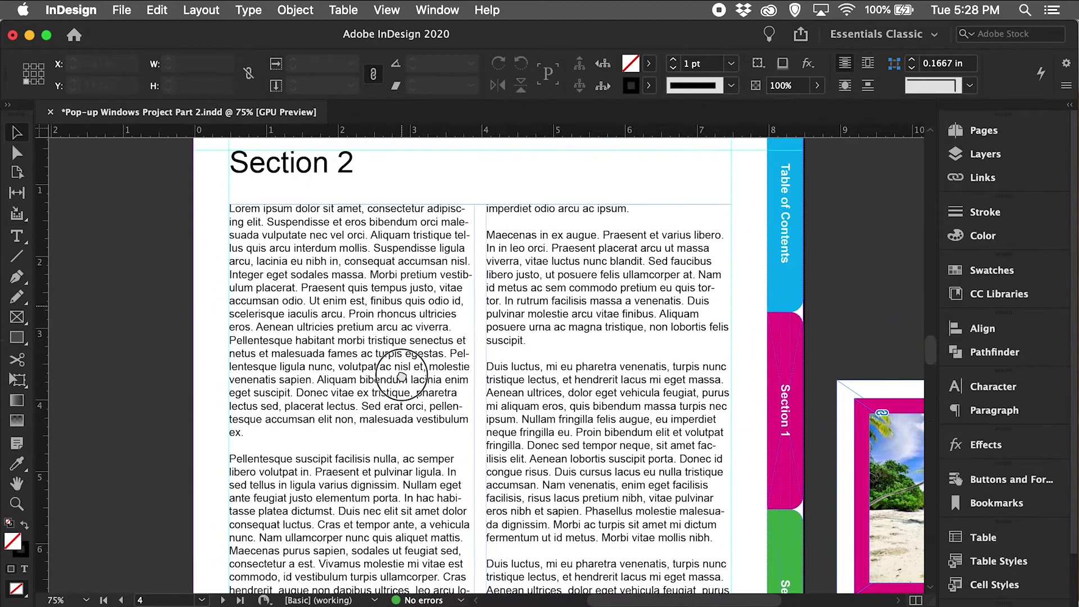
left_click(389, 344)
left_click(295, 9)
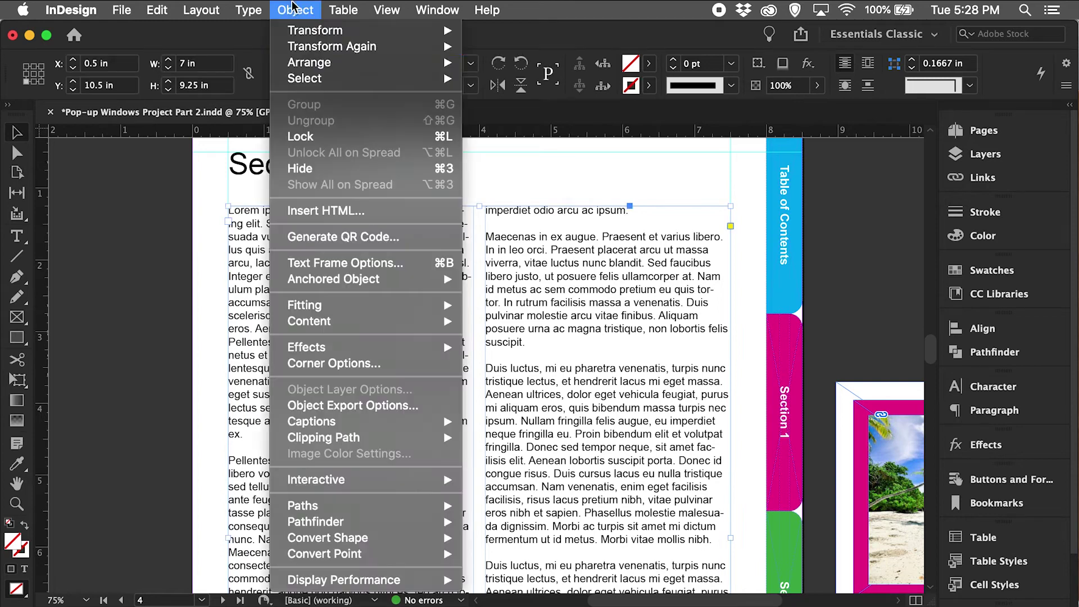
left_click(175, 306)
left_click(177, 309)
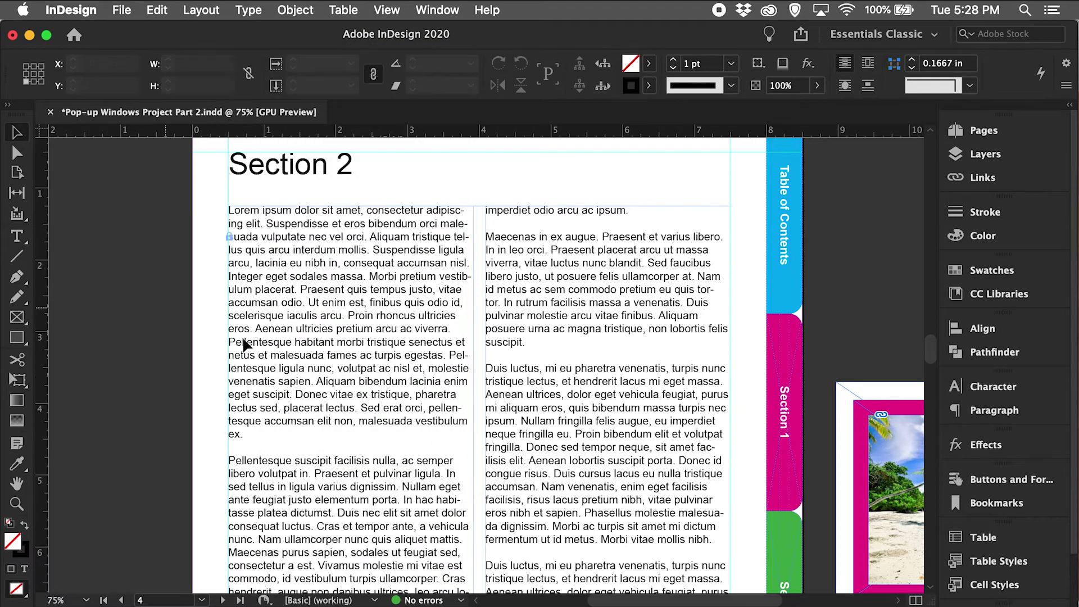
scroll(548, 308, "down", 10)
scroll(549, 308, "right", 8)
scroll(447, 263, "down", 2)
scroll(448, 262, "right", 3)
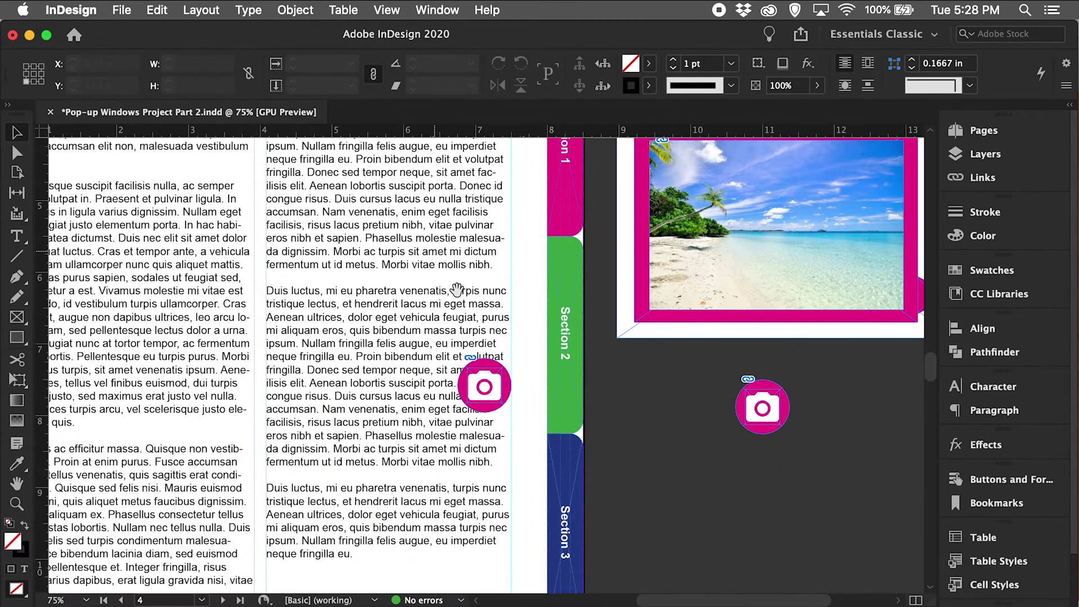
left_click(487, 381)
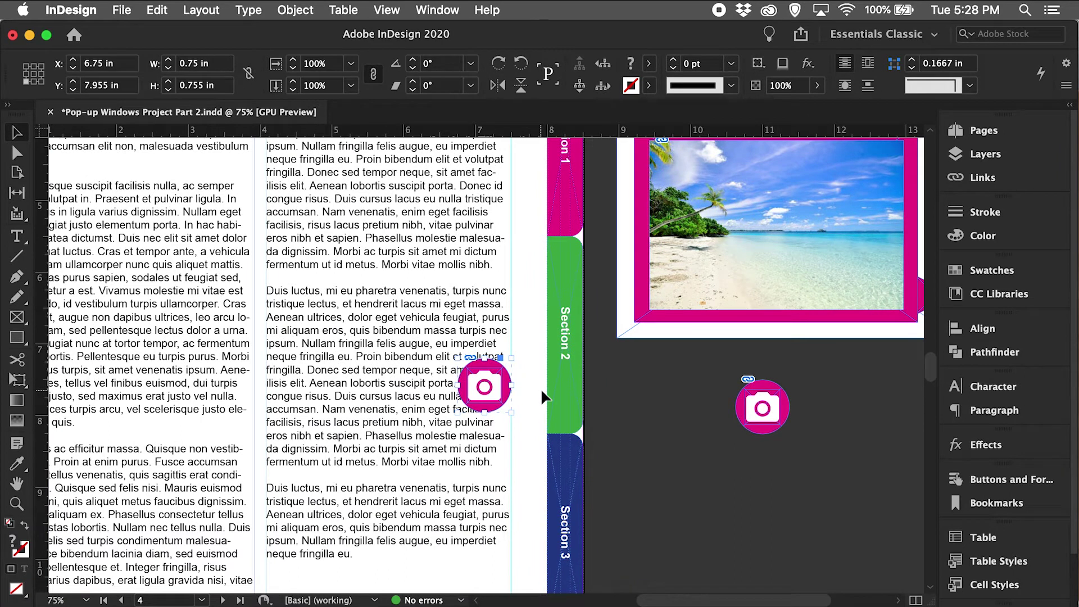
left_click(654, 412)
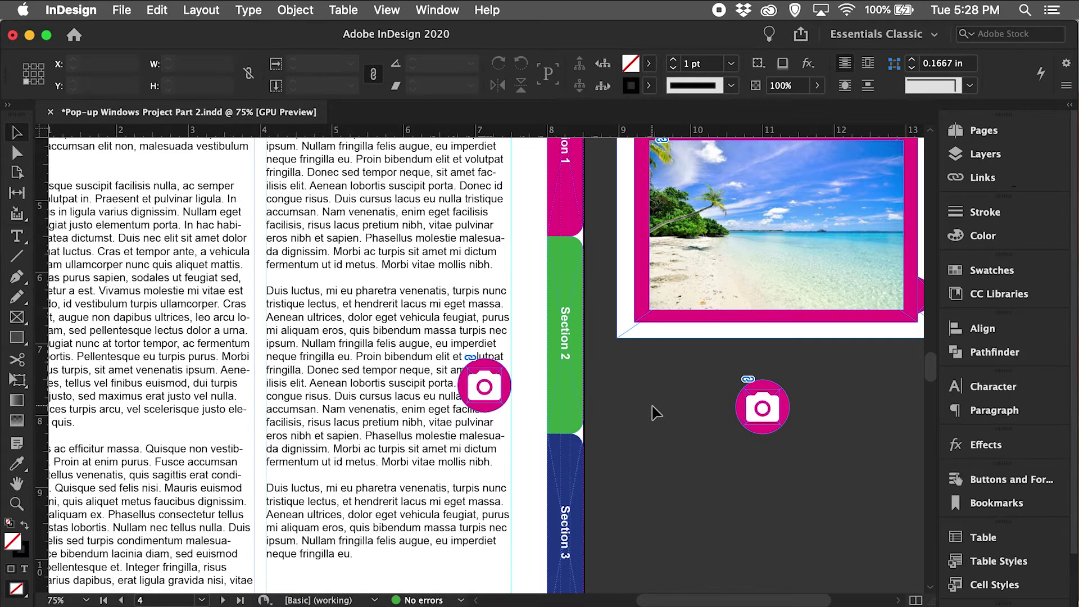
- Copy the beach photo pop-up onto page 4, group its parts and place it beside the camera icon at X 1.9856 in, Y 8.1806 in
scroll(631, 414, "up", 3)
scroll(631, 414, "right", 5)
left_click_drag(466, 173, 823, 428)
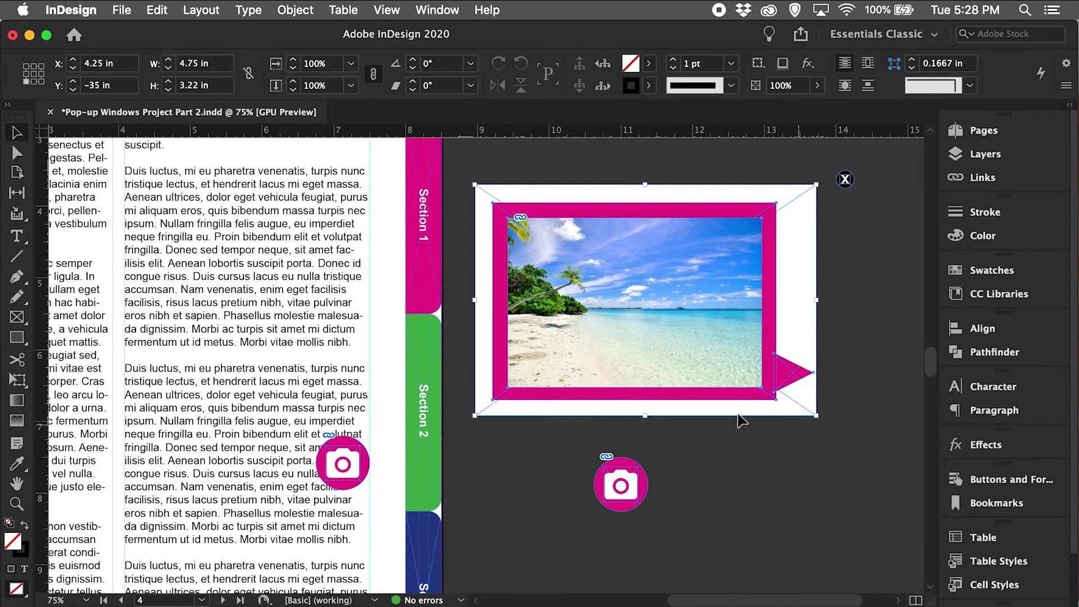
scroll(740, 421, "left", 5)
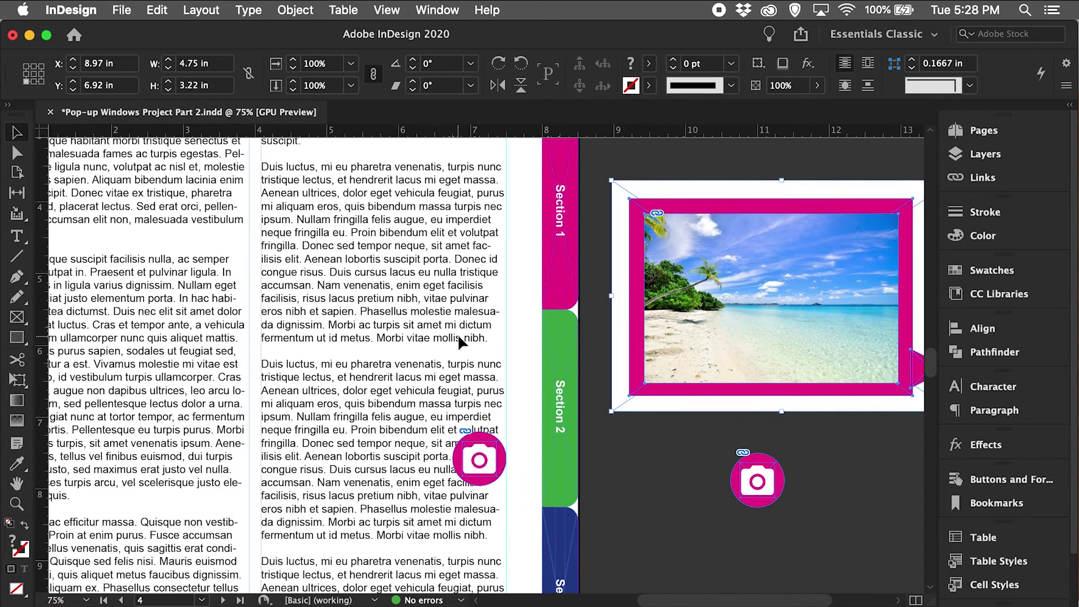
key("super+v")
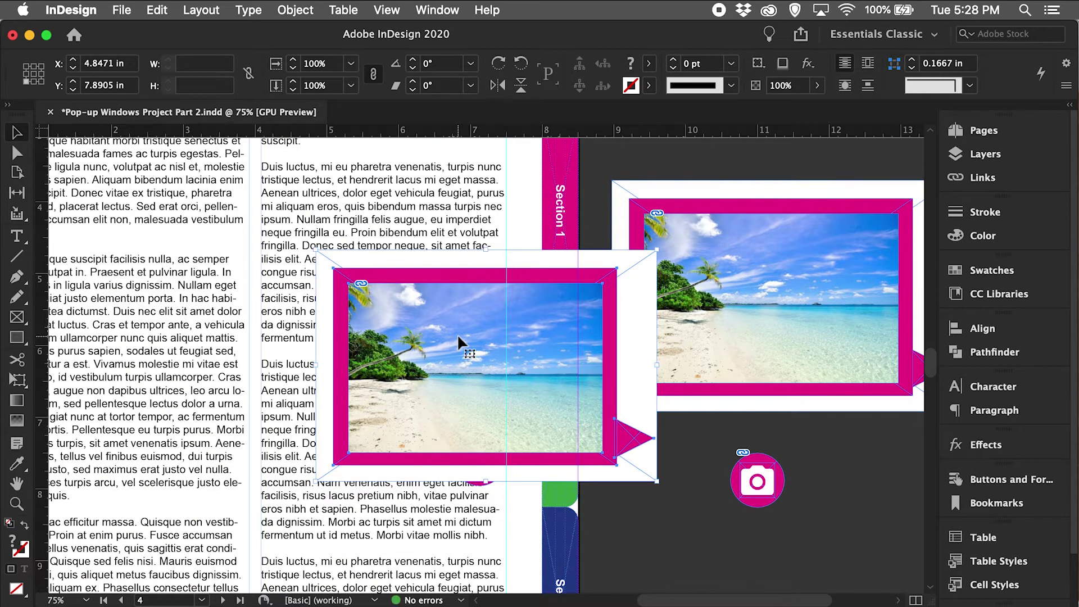
left_click(457, 334)
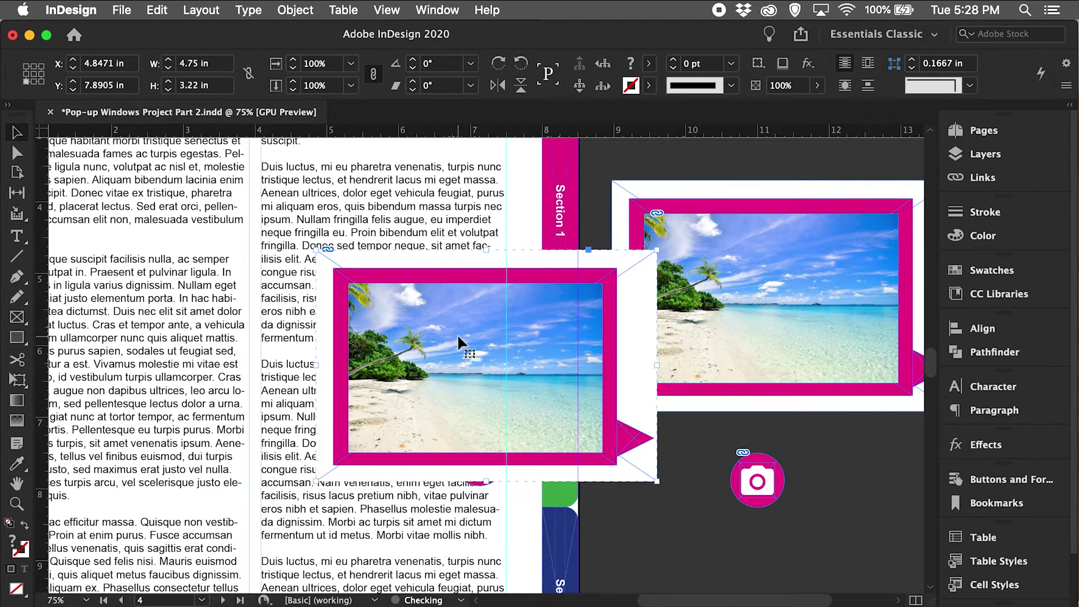
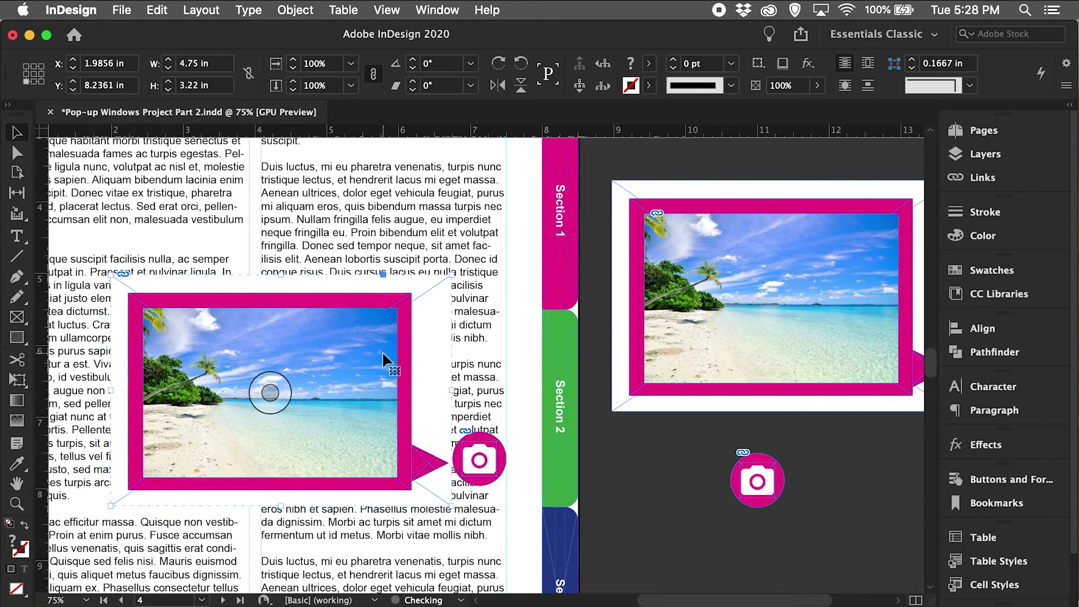
key("Down")
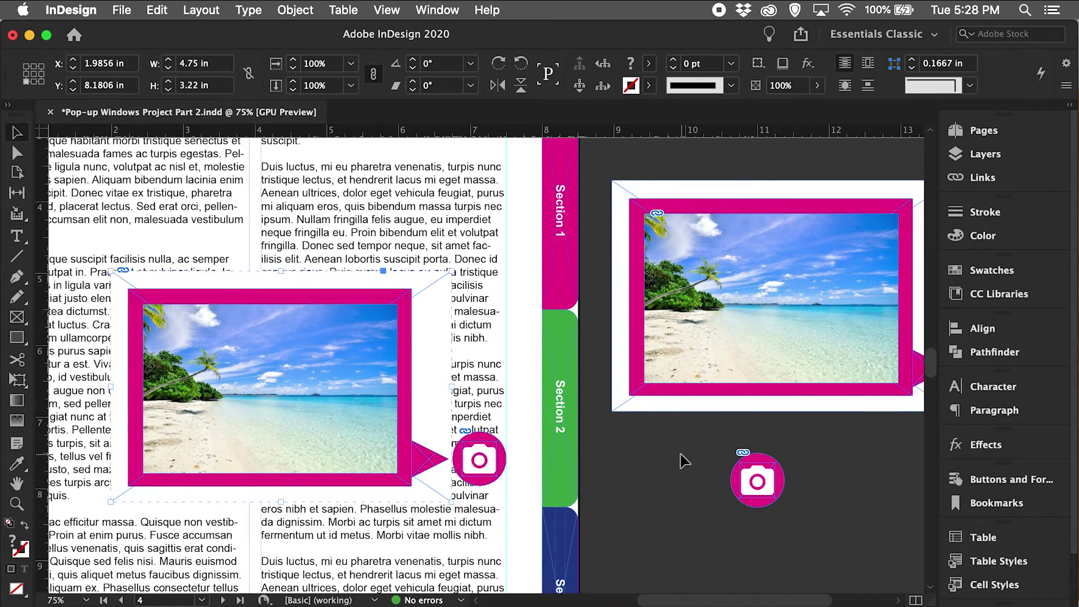
left_click(684, 457)
- Copy the black X close icon from the pasteboard onto the photo pop-up's upper-right frame corner, at about X 6.01 in, Y 5.35 in
left_click_drag(593, 373, 697, 377)
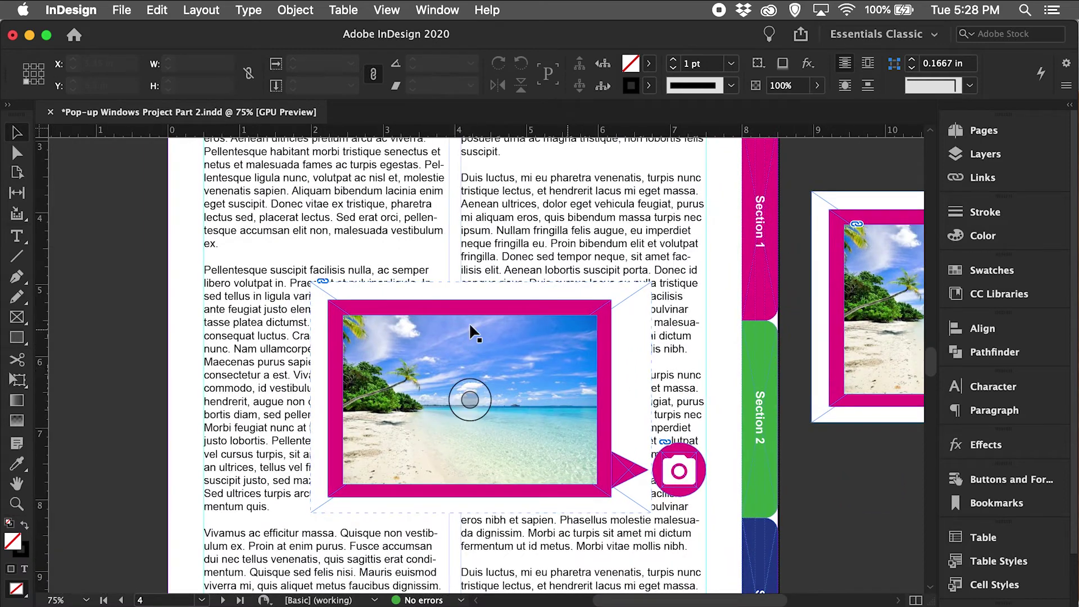
left_click_drag(654, 366, 314, 380)
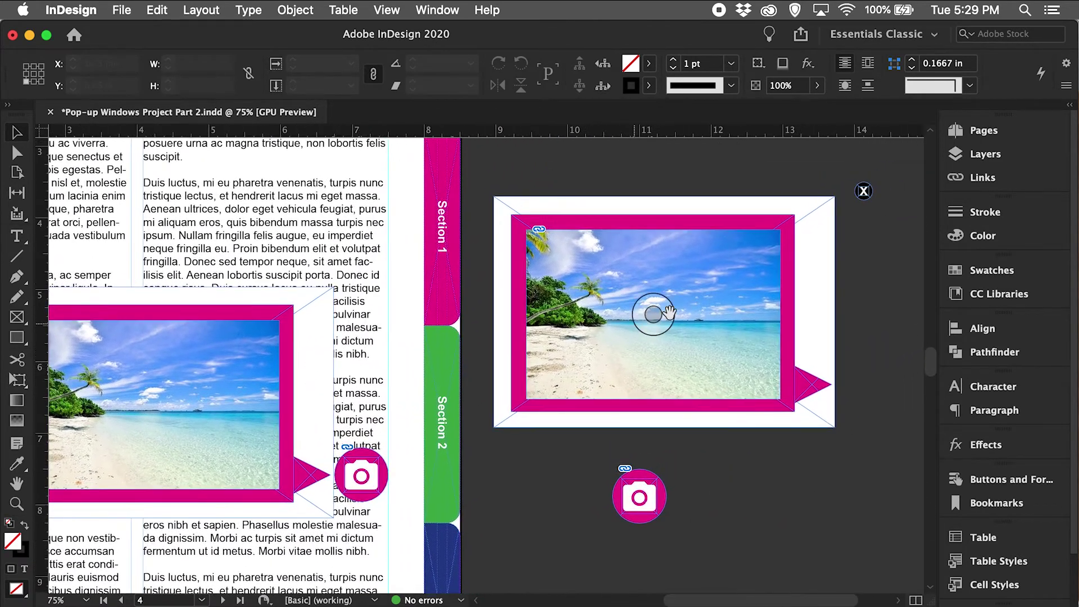
left_click(863, 191)
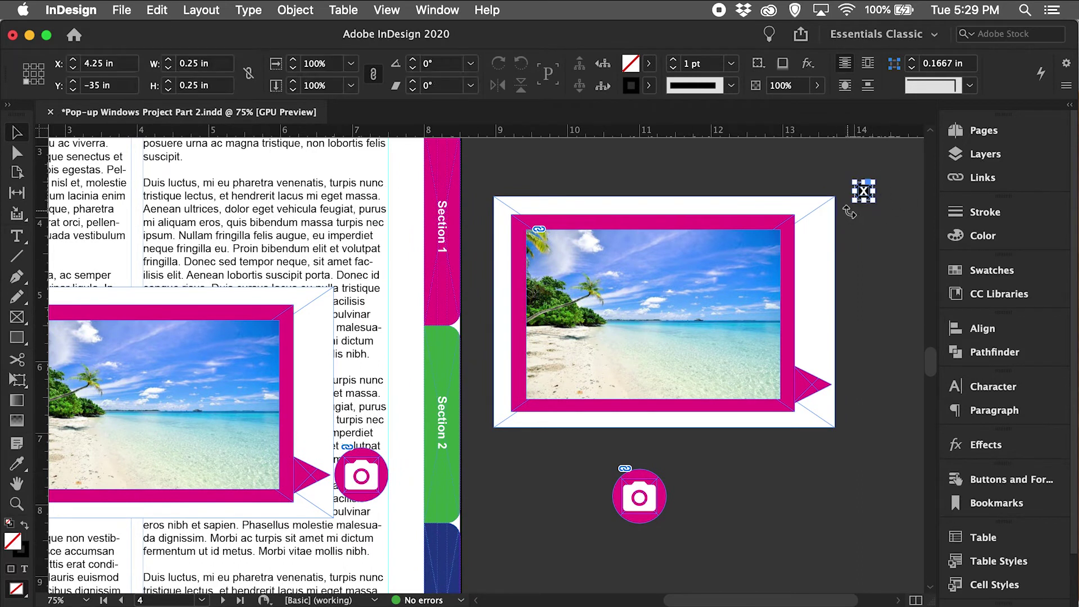
key("super+v")
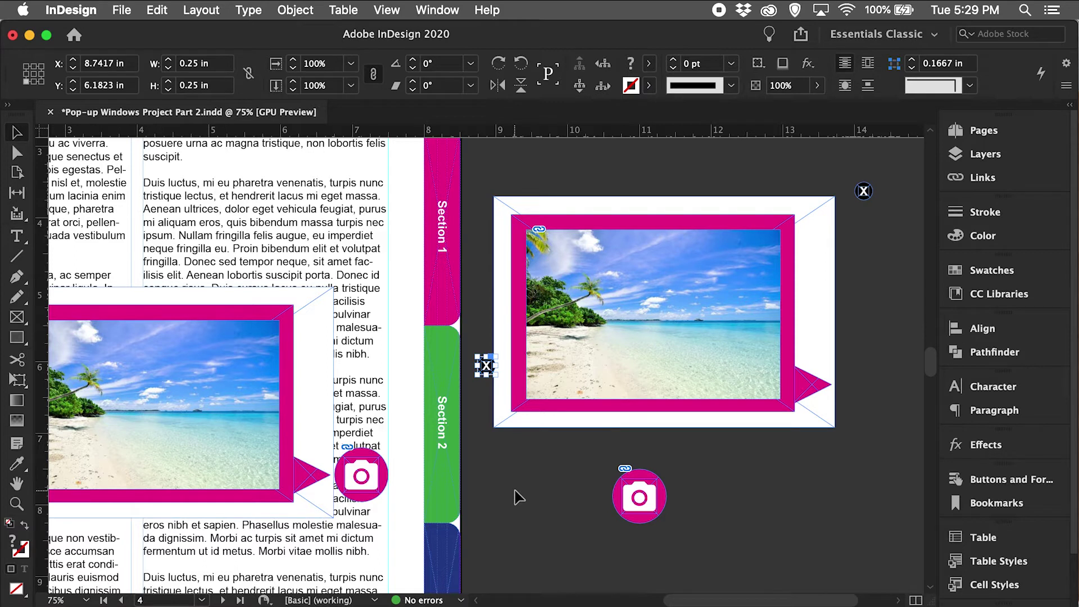
left_click(501, 498)
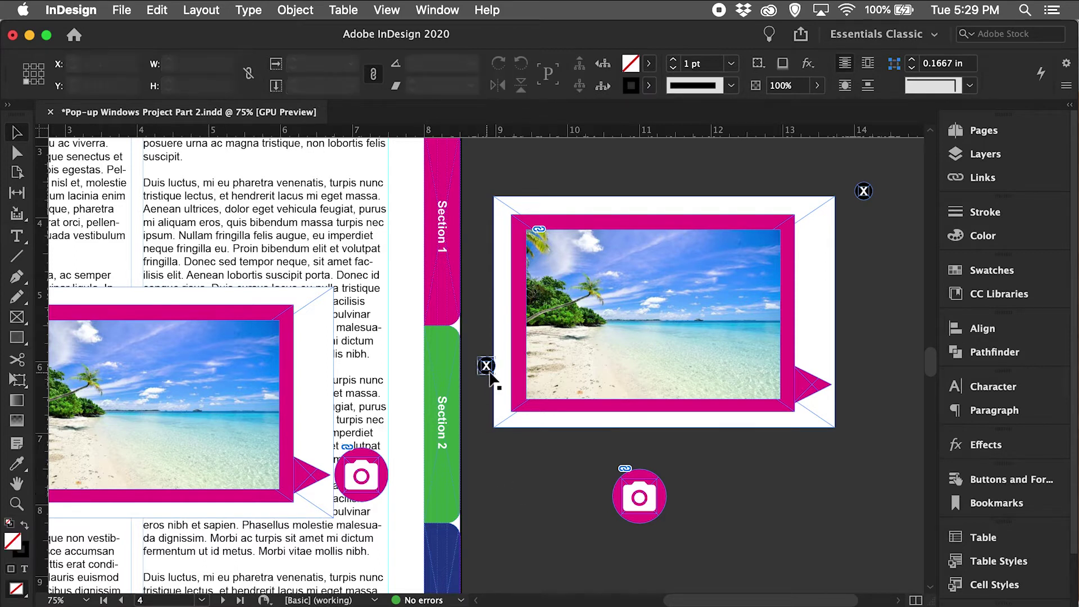
left_click_drag(490, 369, 296, 313)
left_click(520, 498)
scroll(520, 498, "left", 10)
scroll(521, 498, "down", 2)
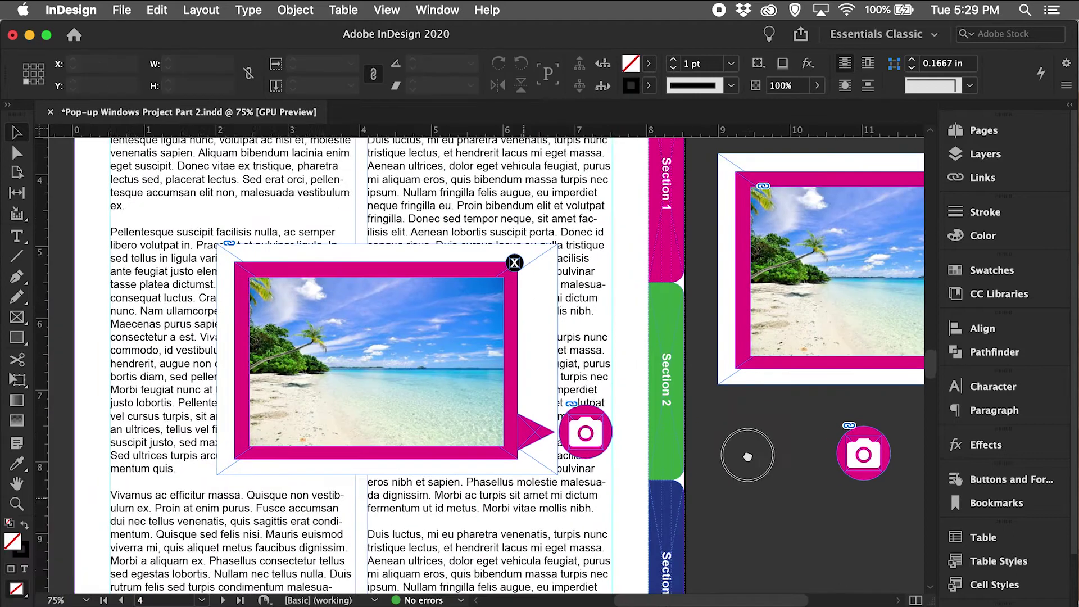
- Convert the camera icon on page 4 into a button named Camera Icon
left_click(481, 366)
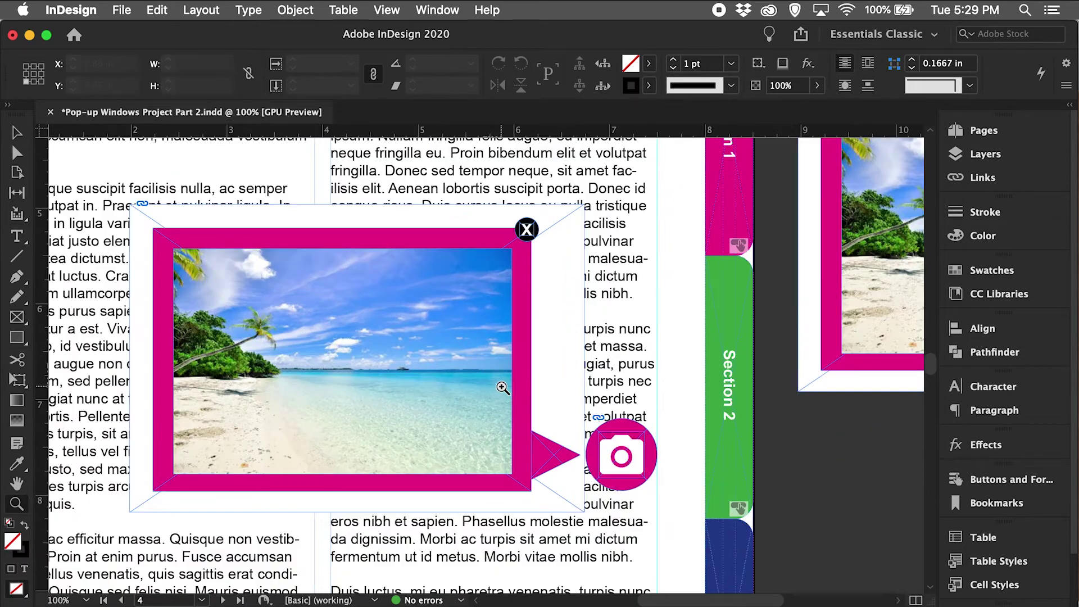
scroll(506, 382, "right", 3)
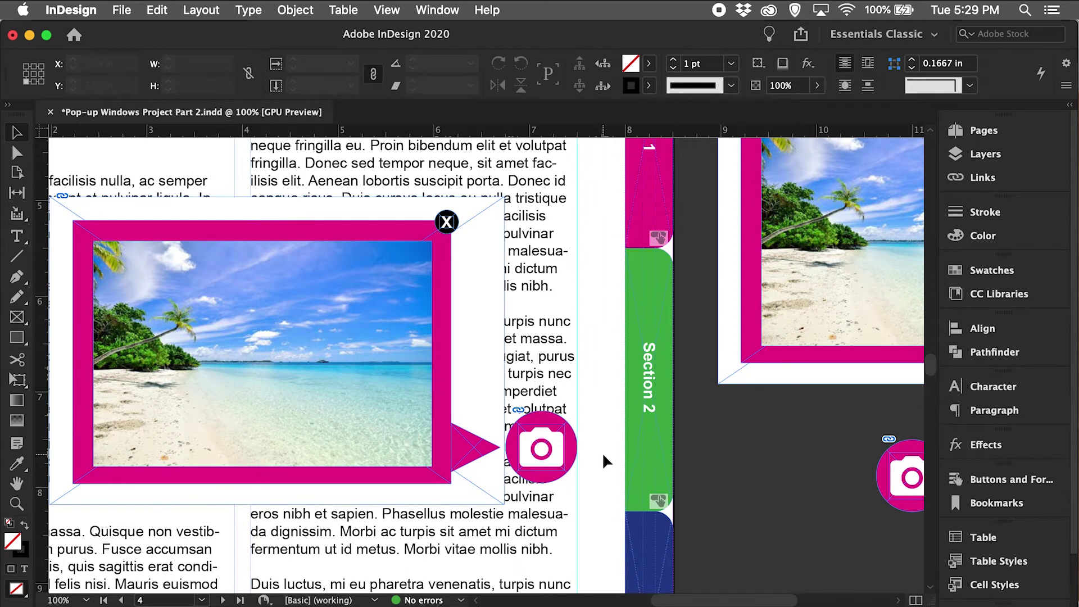
left_click(1019, 480)
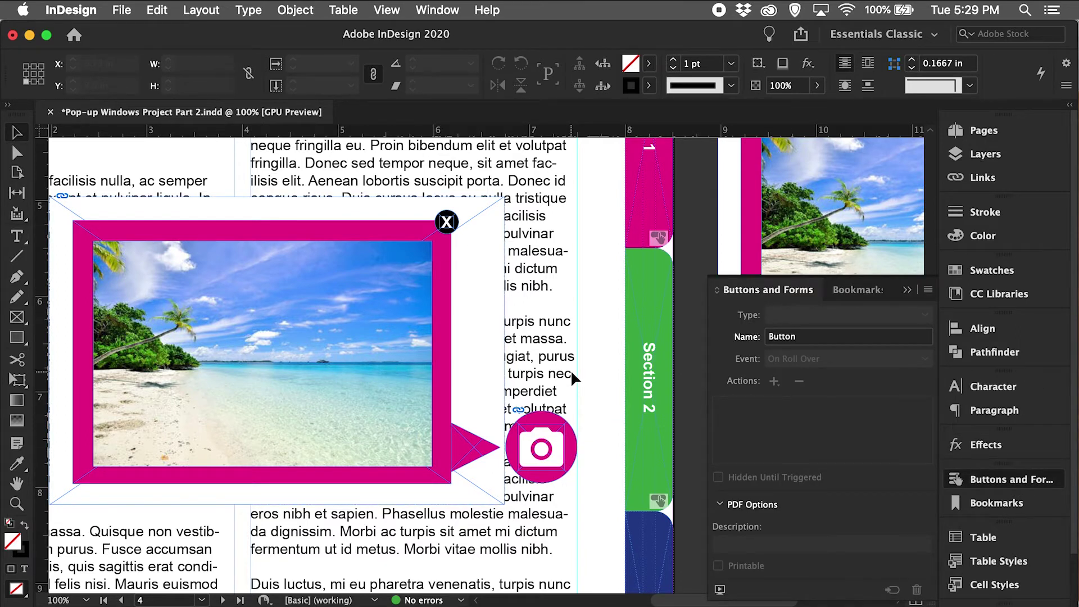
left_click(562, 443)
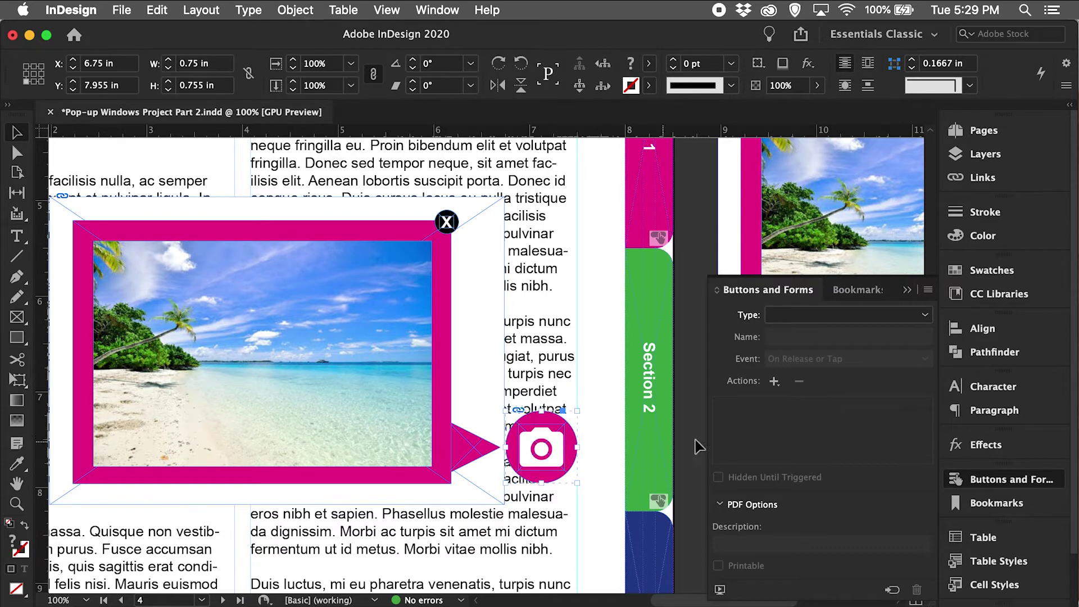
left_click(924, 317)
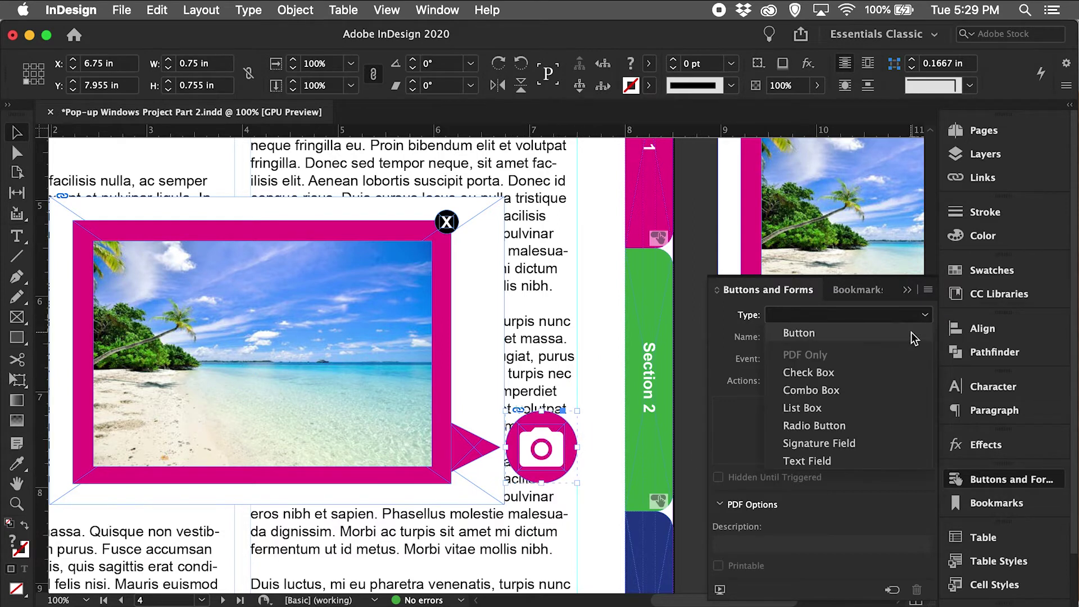
left_click(912, 331)
left_click_drag(813, 240, 770, 242)
type("Camera Icon")
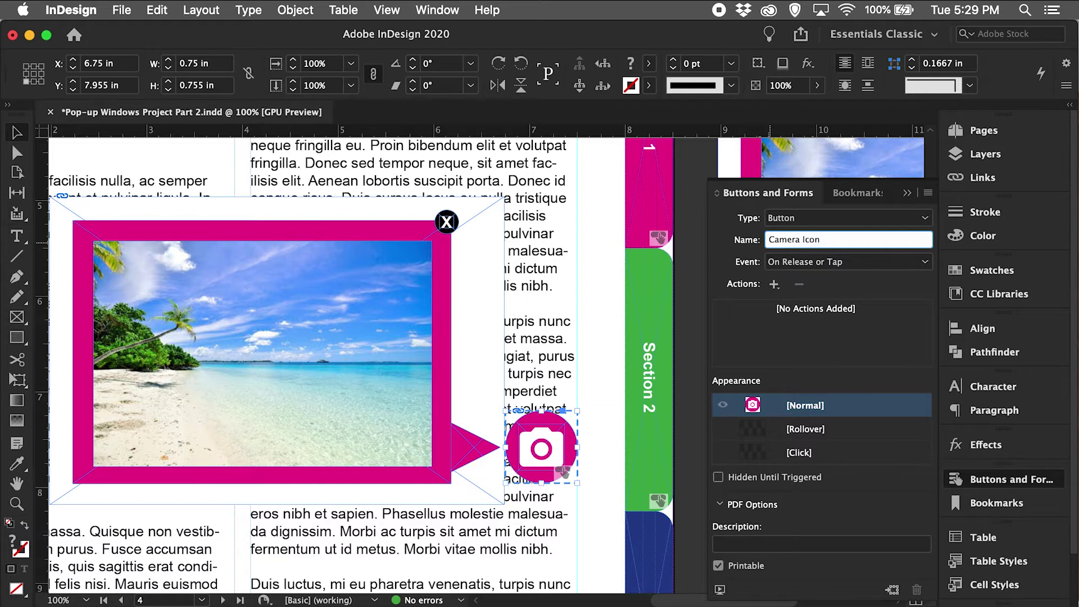
key("Return")
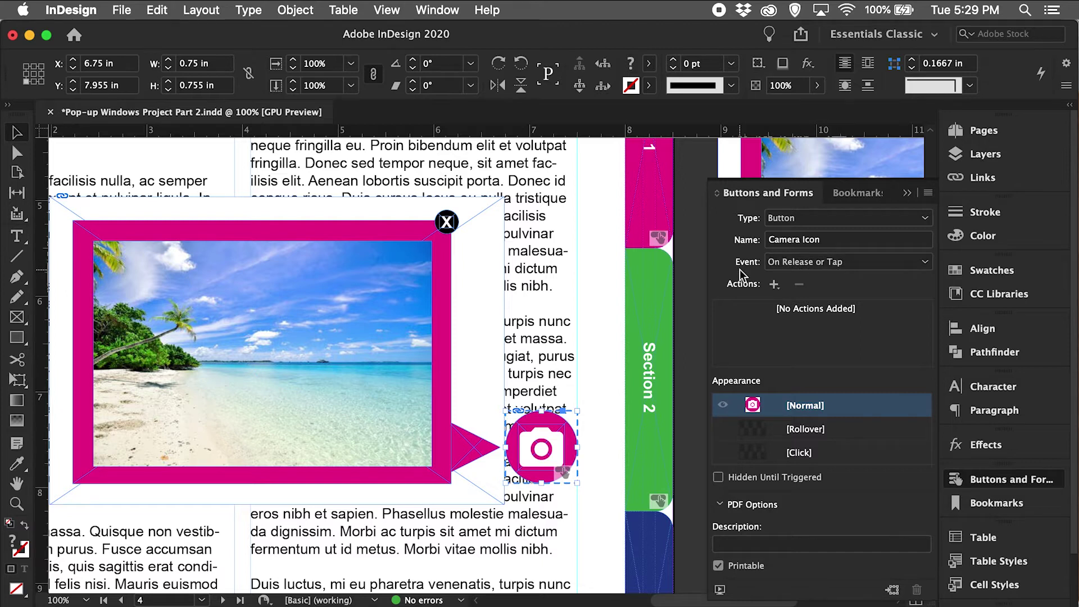
left_click(775, 285)
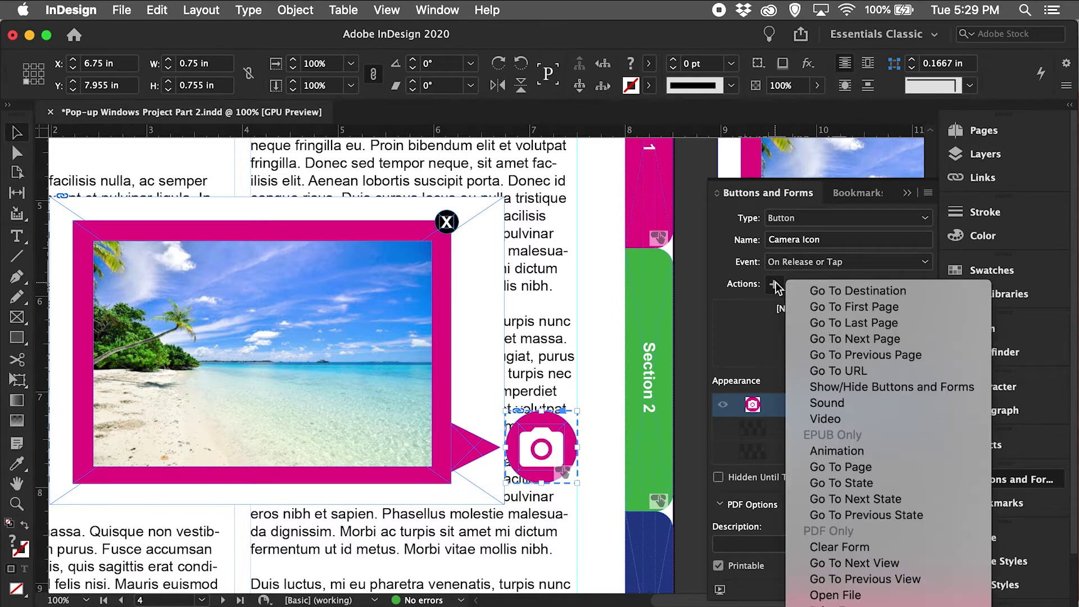
left_click(732, 314)
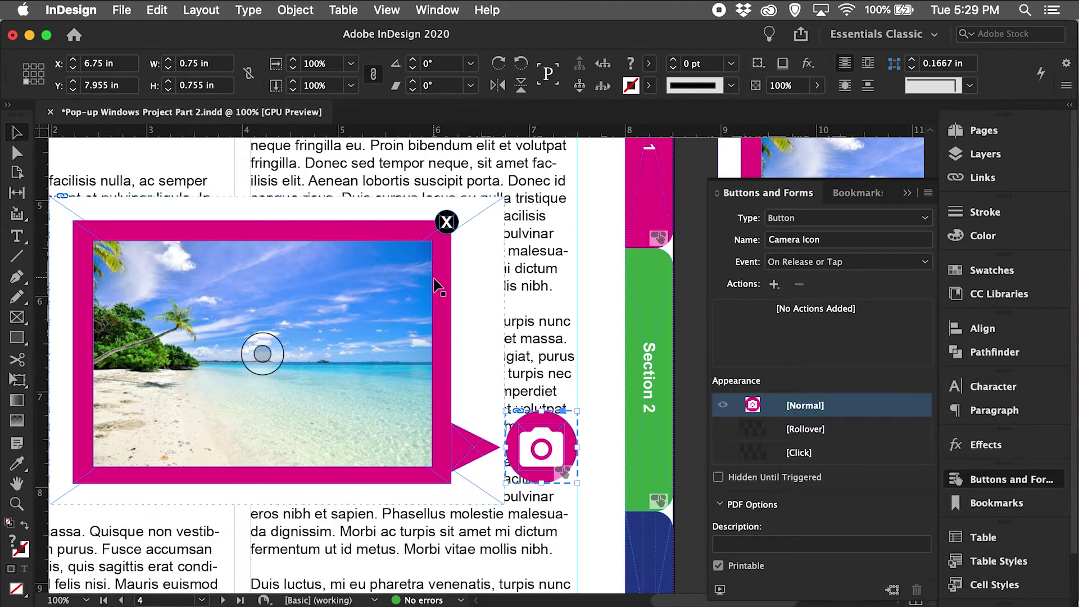
- Convert the grouped beach photo pop-up on page 4 into a button named Photo Box
left_click(419, 305)
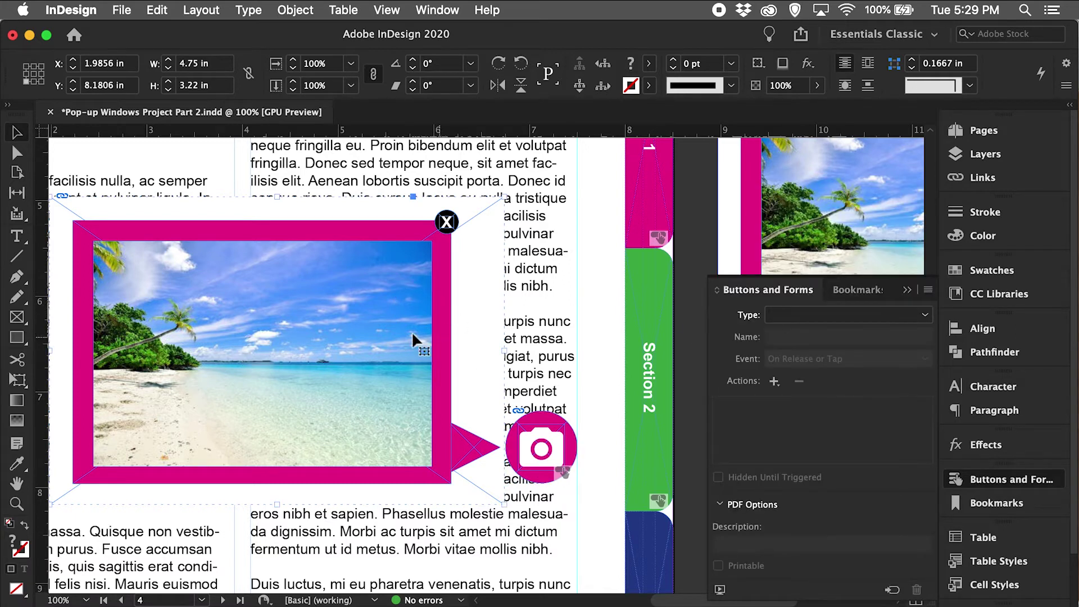
left_click(924, 320)
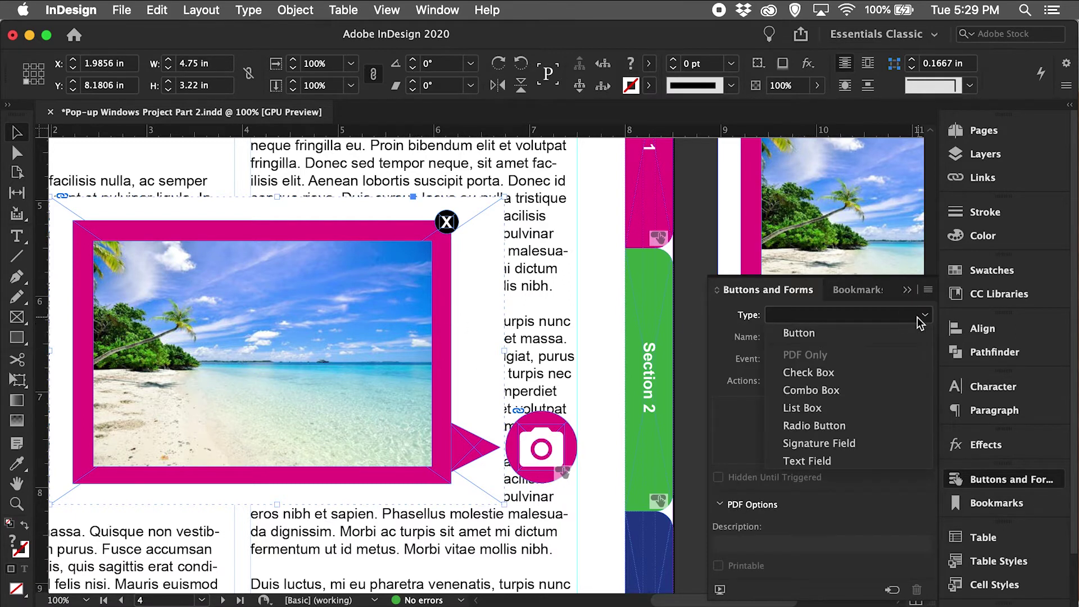
left_click(907, 333)
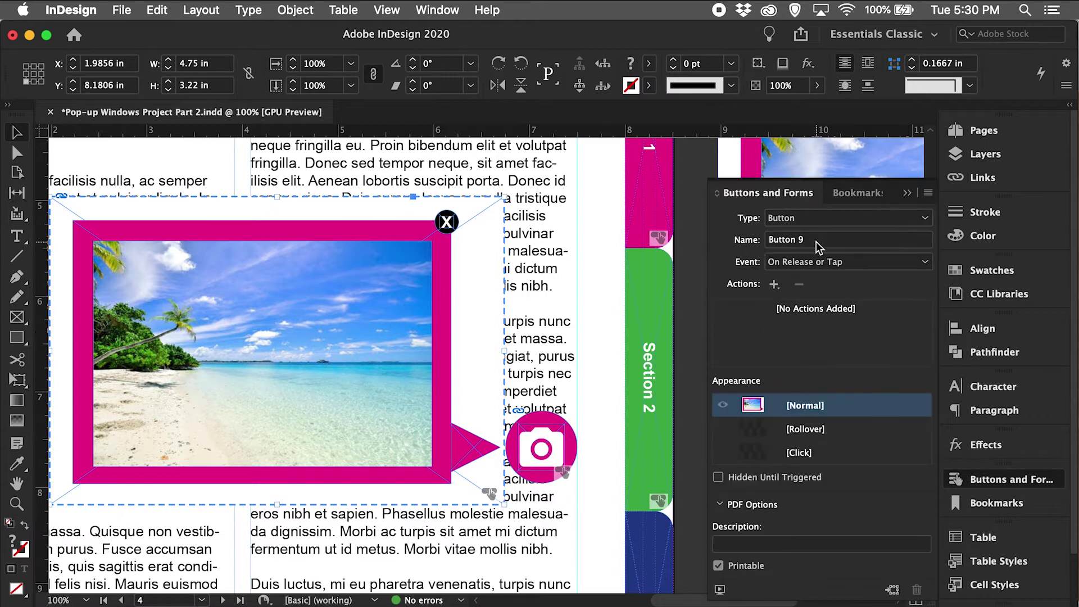
left_click(820, 240)
left_click_drag(820, 240, 765, 243)
type("Photo Box")
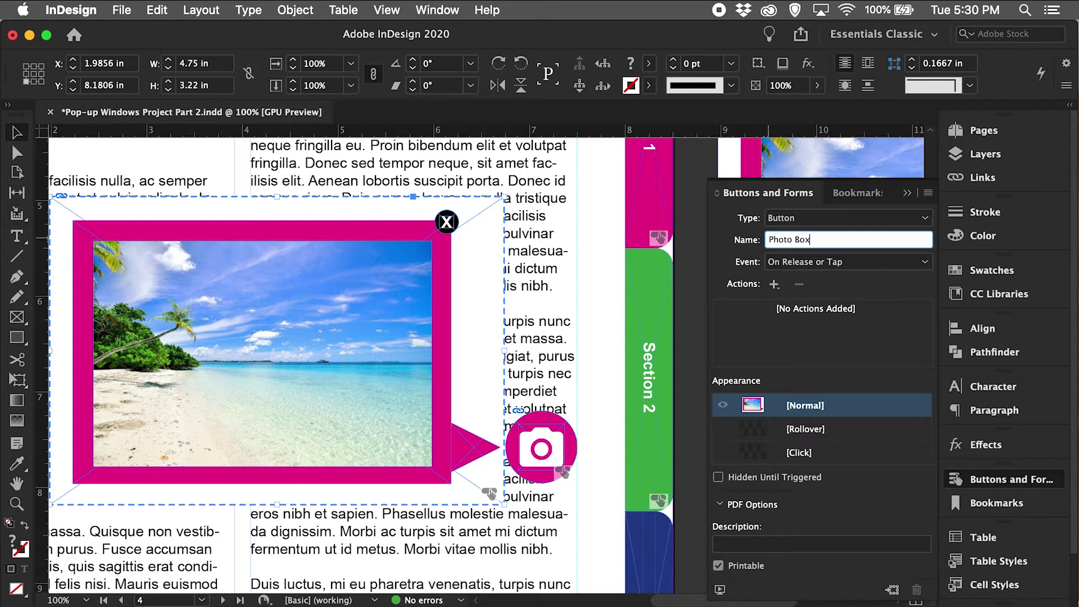
key("Return")
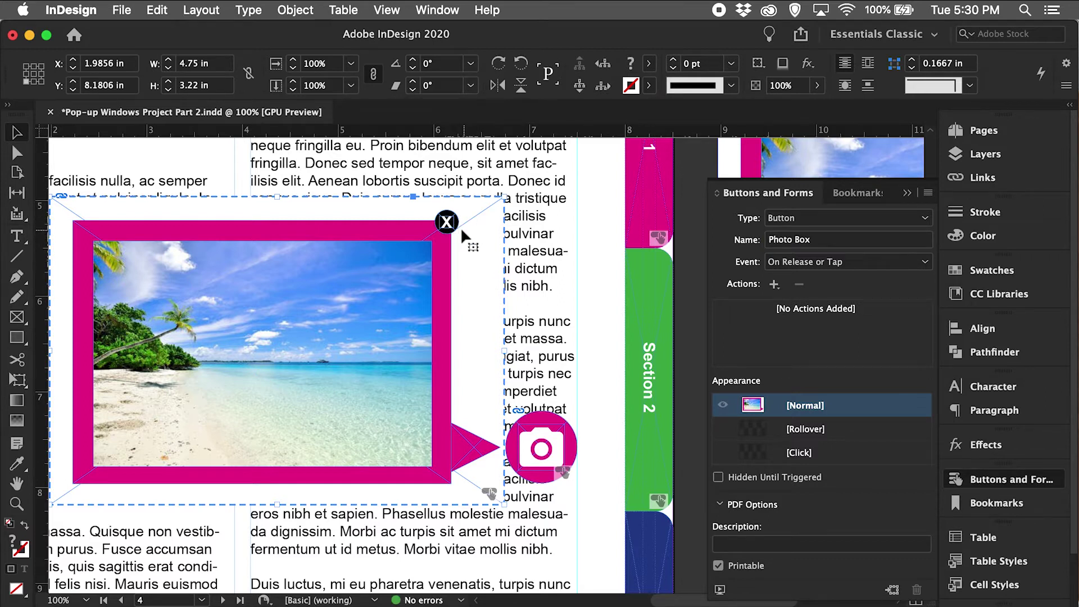
- Convert the X icon on the photo pop-up into a button named Close Photo Box
left_click(447, 222)
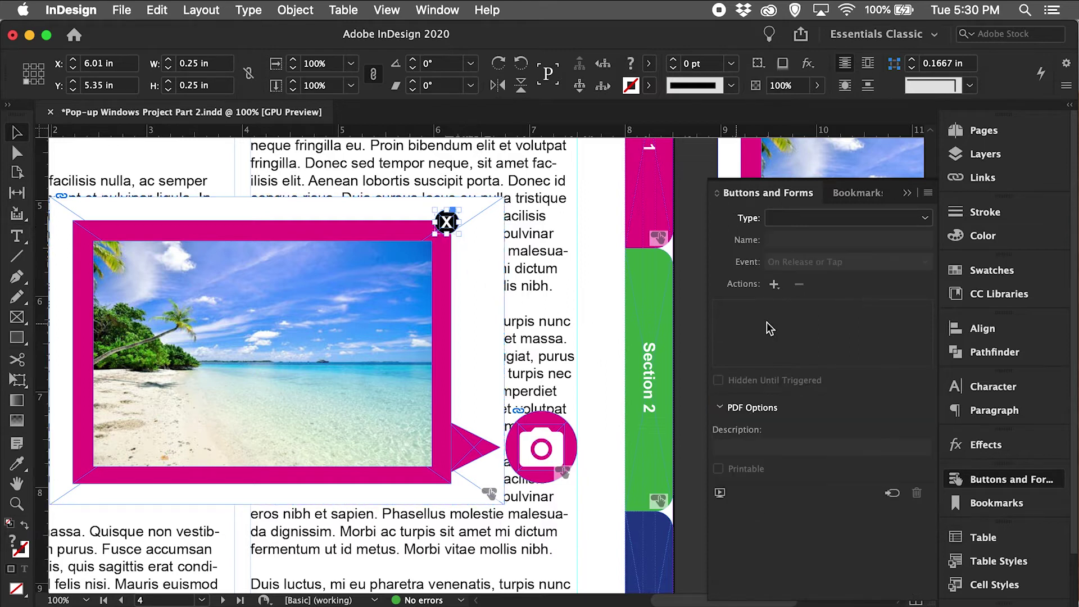
left_click(922, 314)
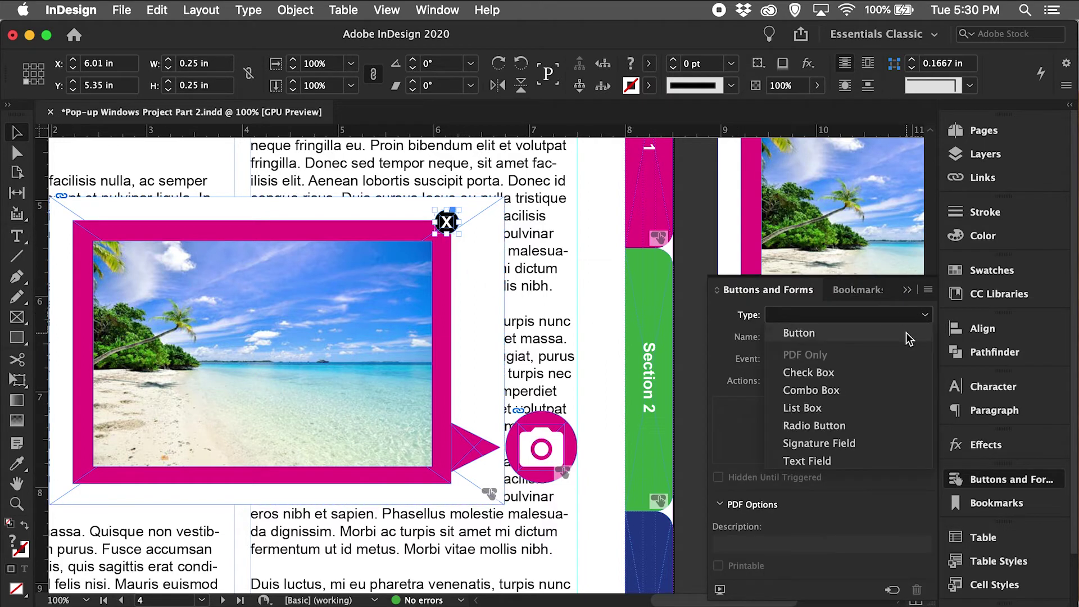
left_click(905, 332)
left_click(825, 242)
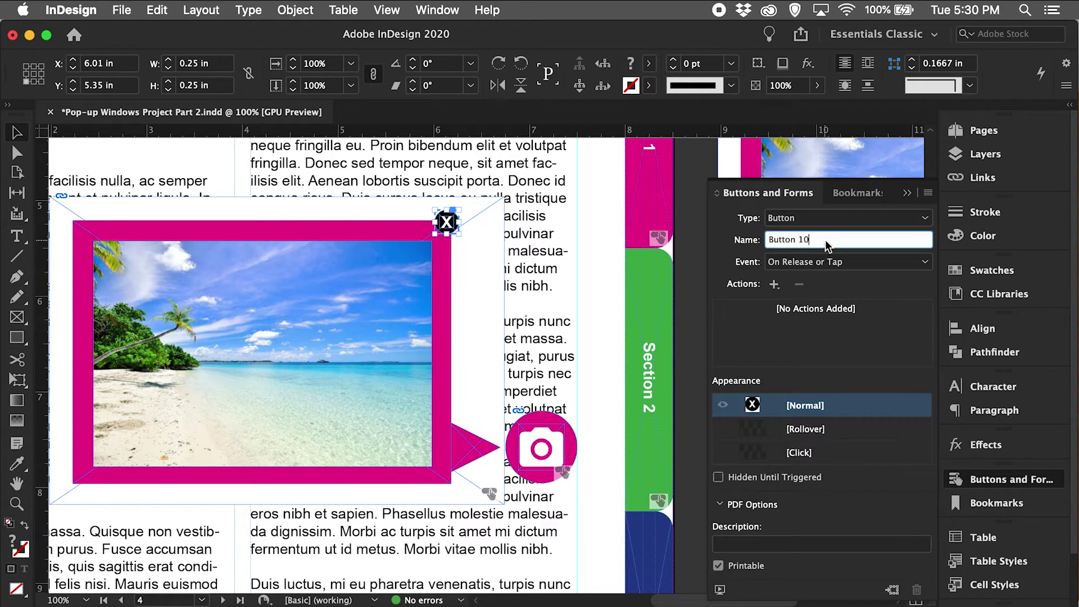
left_click_drag(838, 240, 755, 241)
type("Close Photo Box")
key("Return")
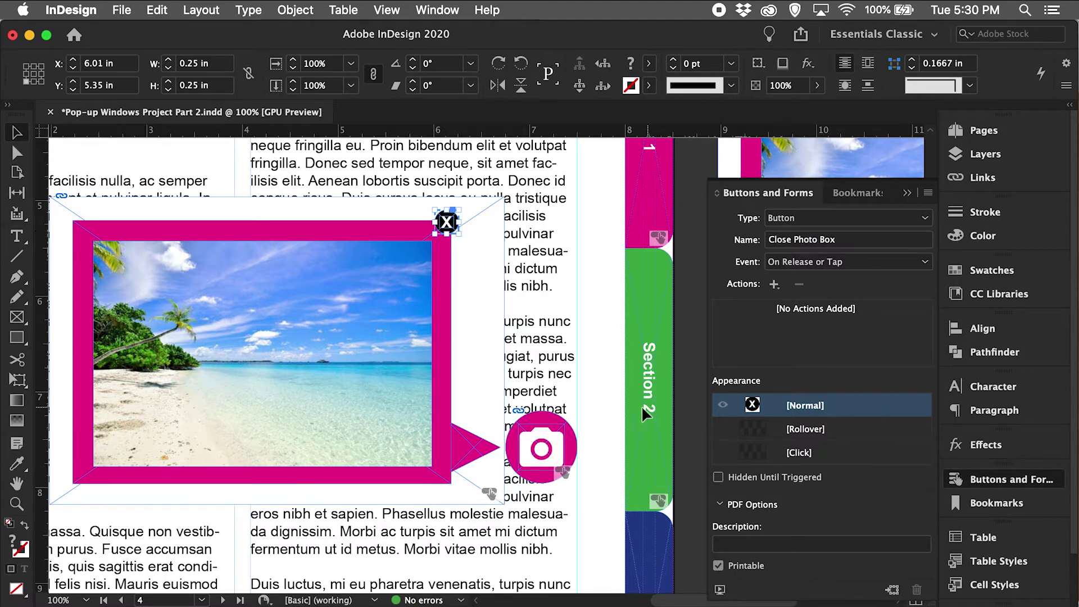
left_click(595, 408)
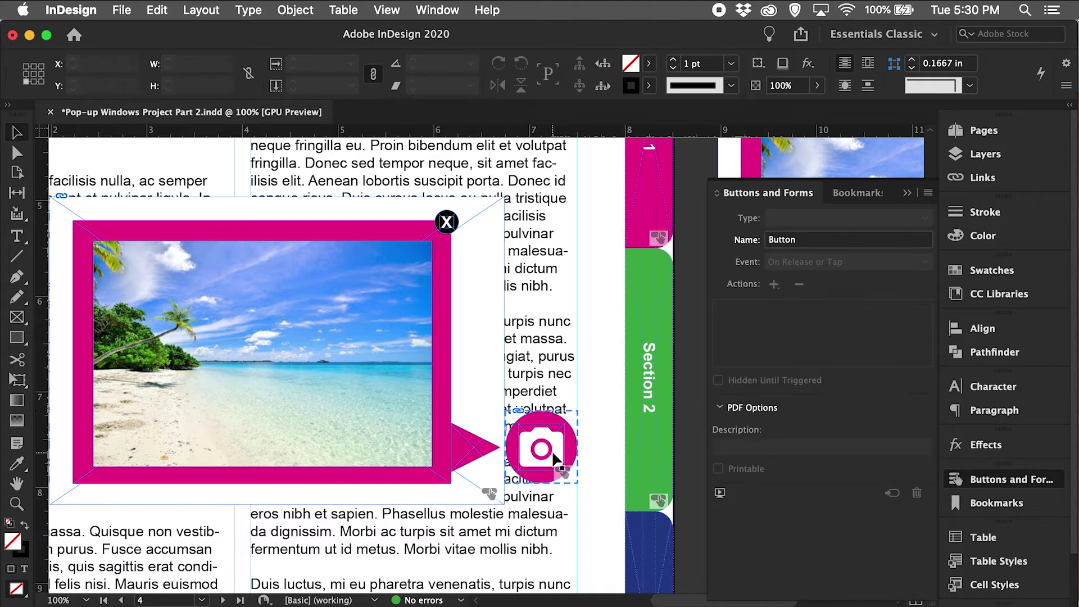
- Add a Show/Hide Buttons and Forms action to the Camera Icon button that shows Camera Icon, Photo Box and Close Photo Box
left_click(552, 455)
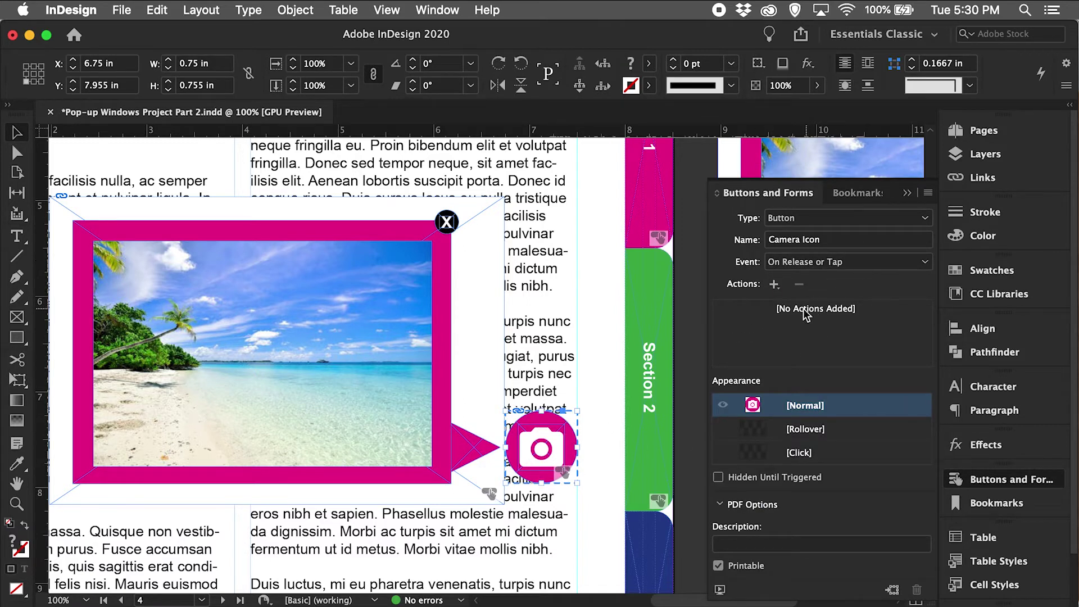
left_click(774, 284)
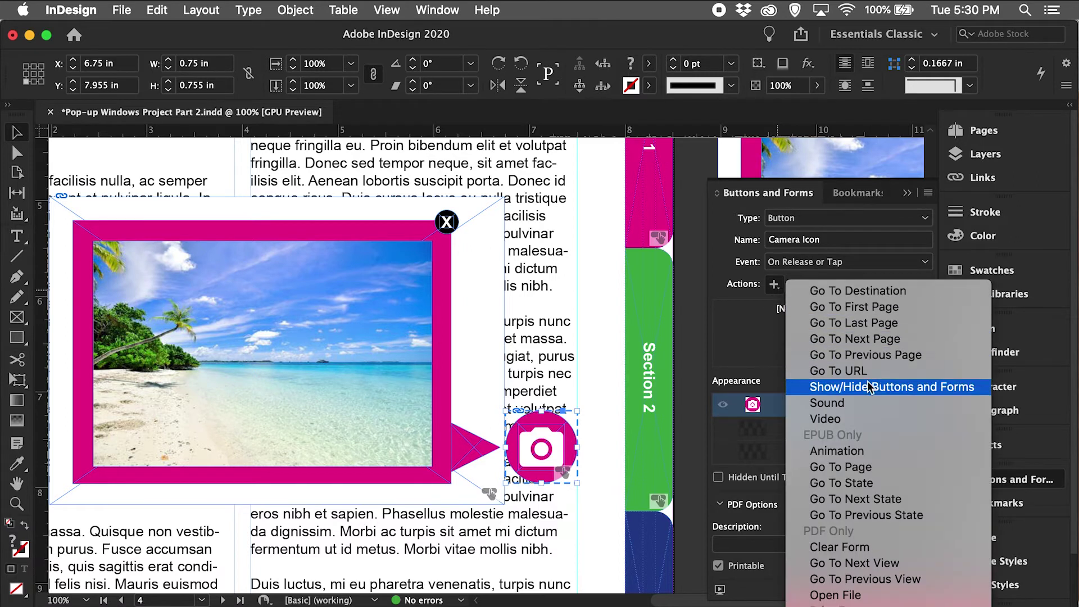
left_click(869, 387)
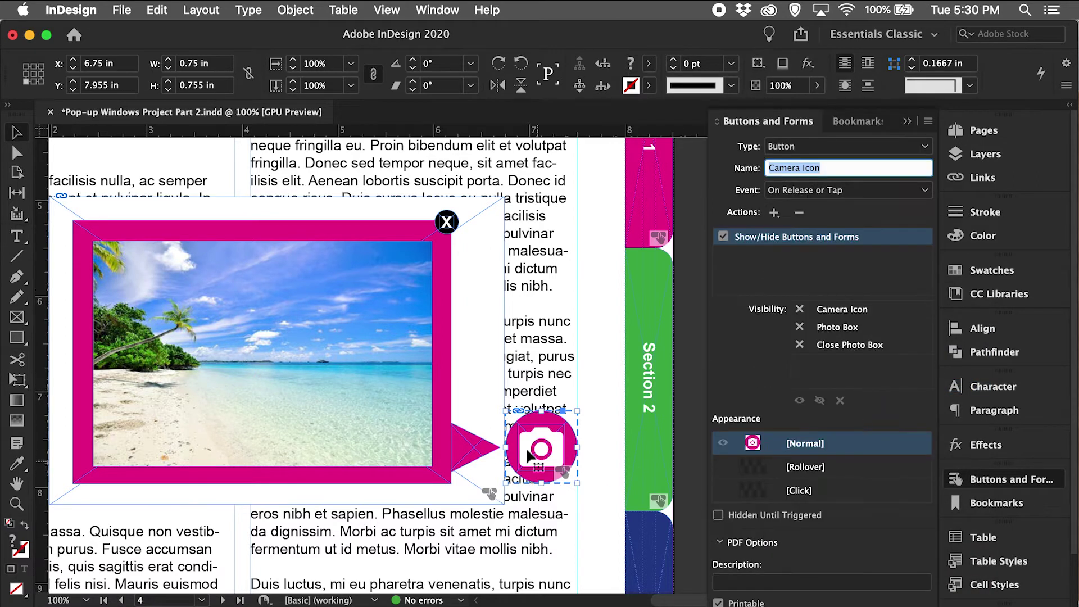
left_click(800, 310)
left_click(800, 327)
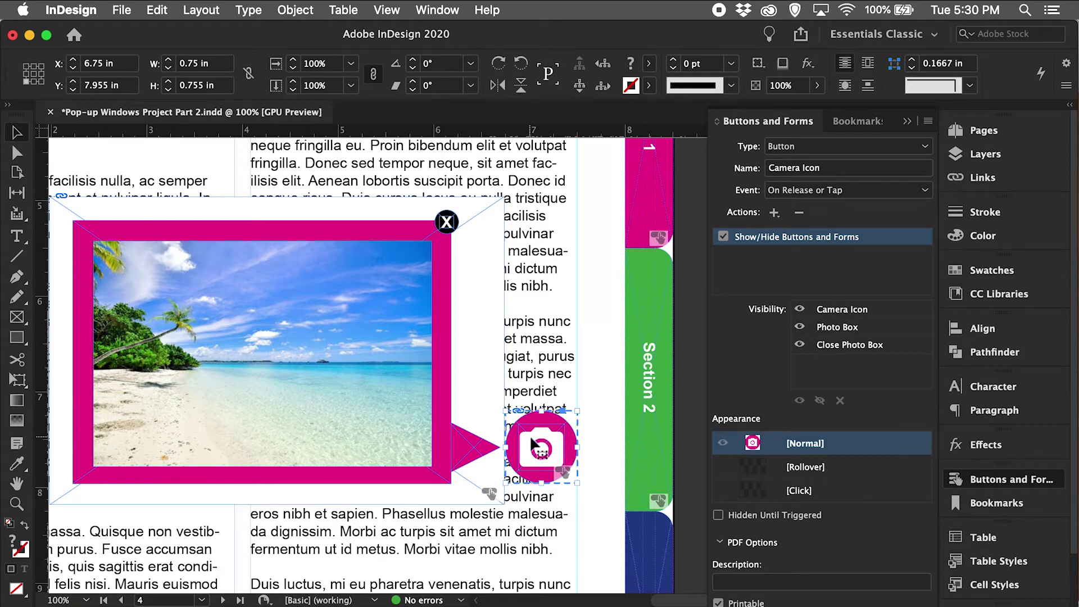
- Make the Photo Box button hidden until triggered and non-printable
left_click(464, 356)
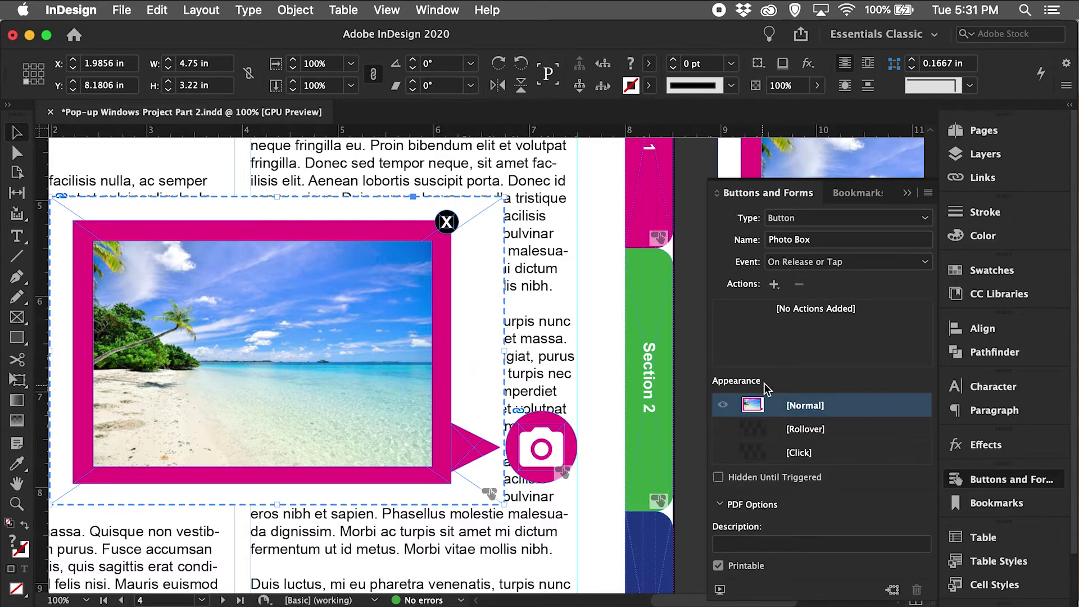
left_click(718, 478)
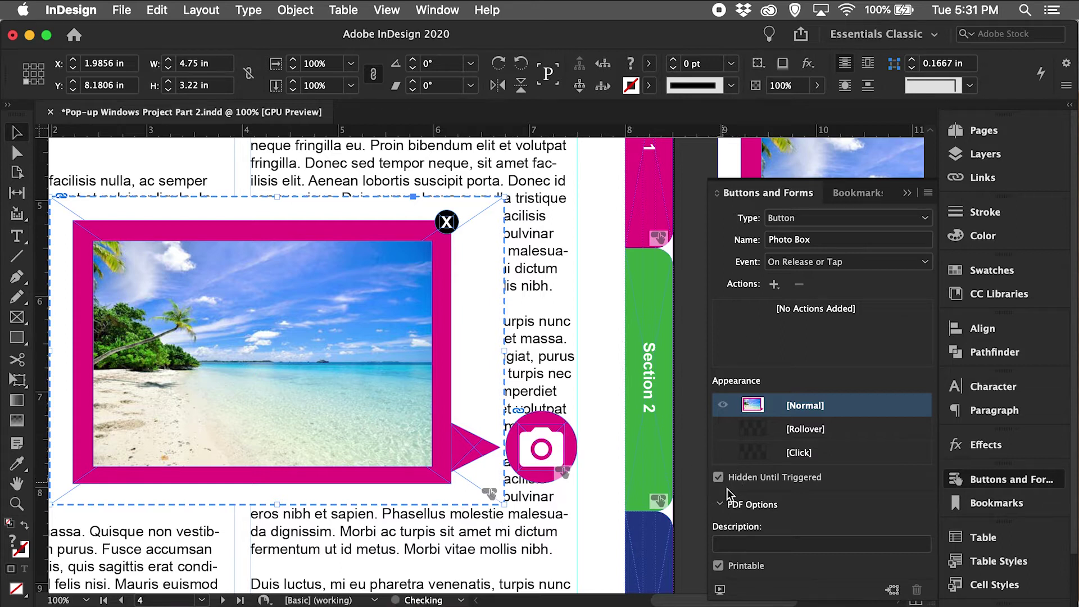
left_click(719, 565)
- Add a Show/Hide Buttons and Forms action to the Close Photo Box button that shows Camera Icon and hides Photo Box and Close Photo Box
left_click(448, 225)
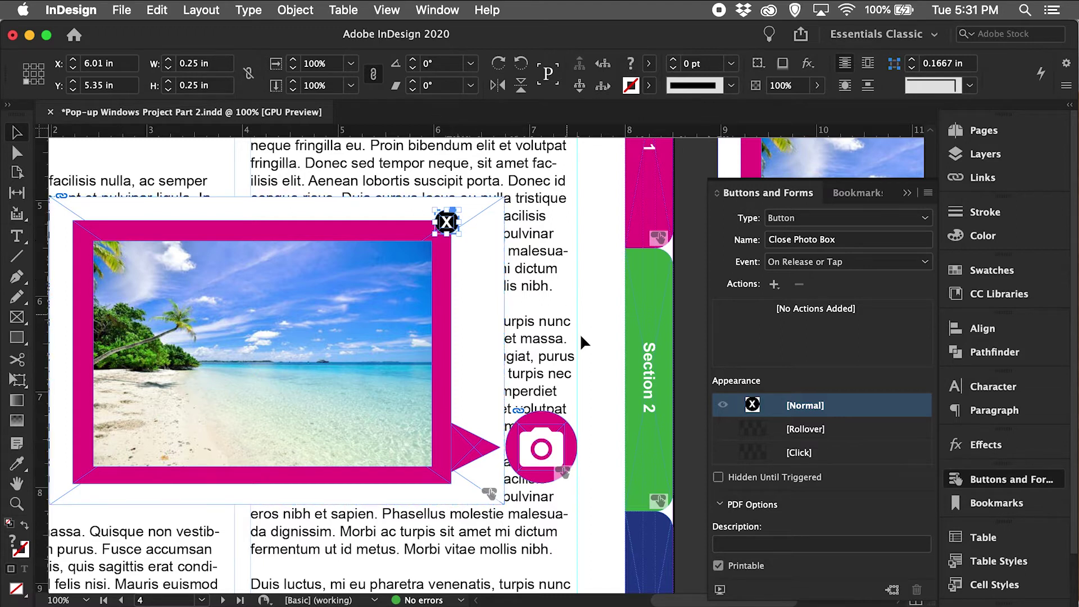
left_click(774, 284)
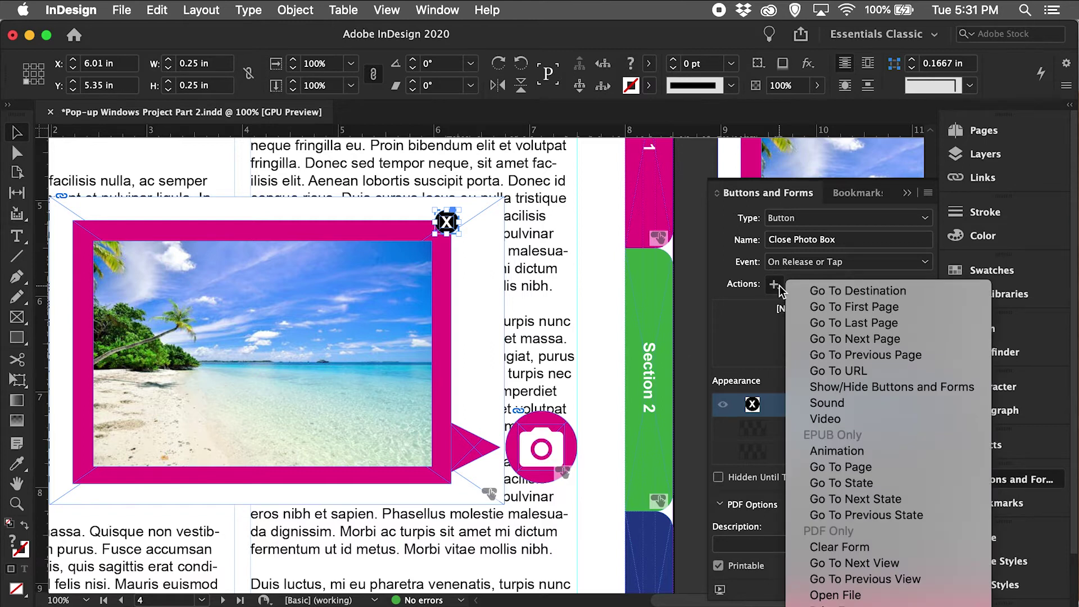
left_click(893, 387)
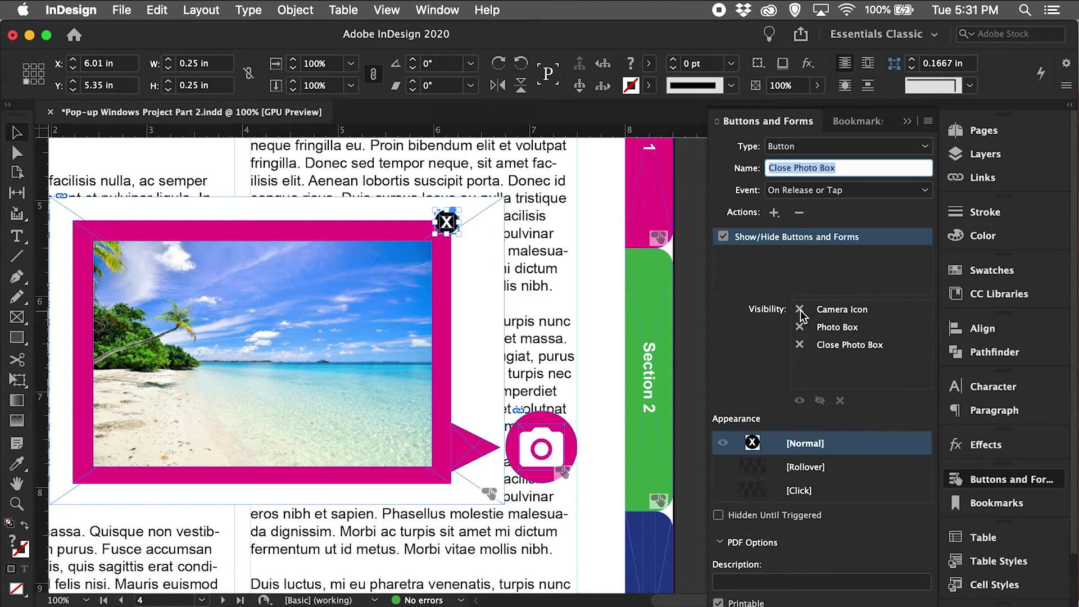
left_click(800, 310)
left_click(800, 328)
left_click(800, 328)
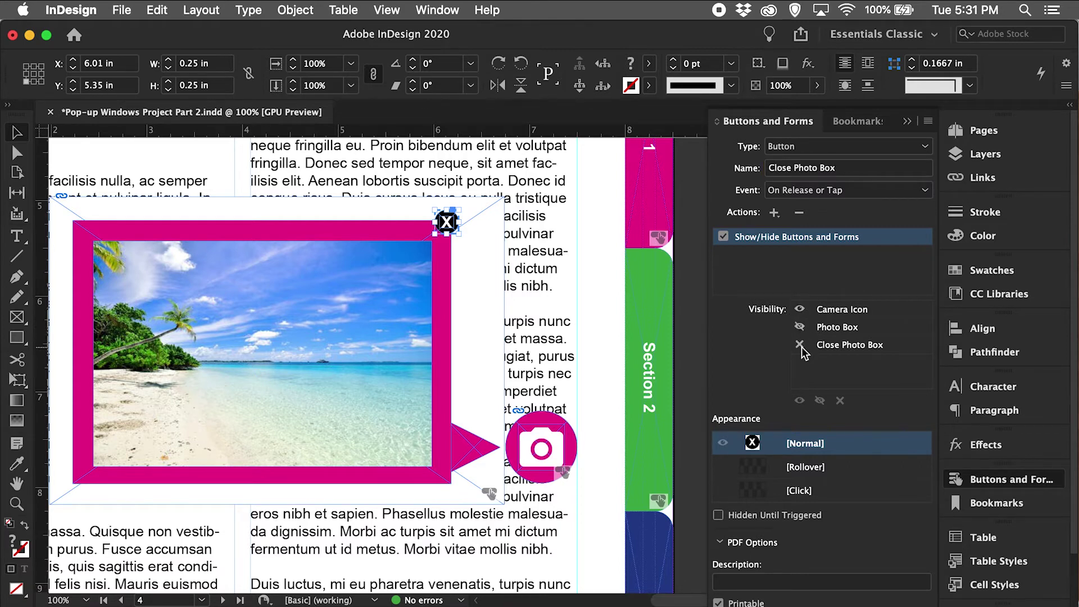
left_click(799, 345)
- Make the Close Photo Box button hidden until triggered and non-printable, and deselect it
left_click(719, 515)
left_click(718, 602)
left_click(1000, 481)
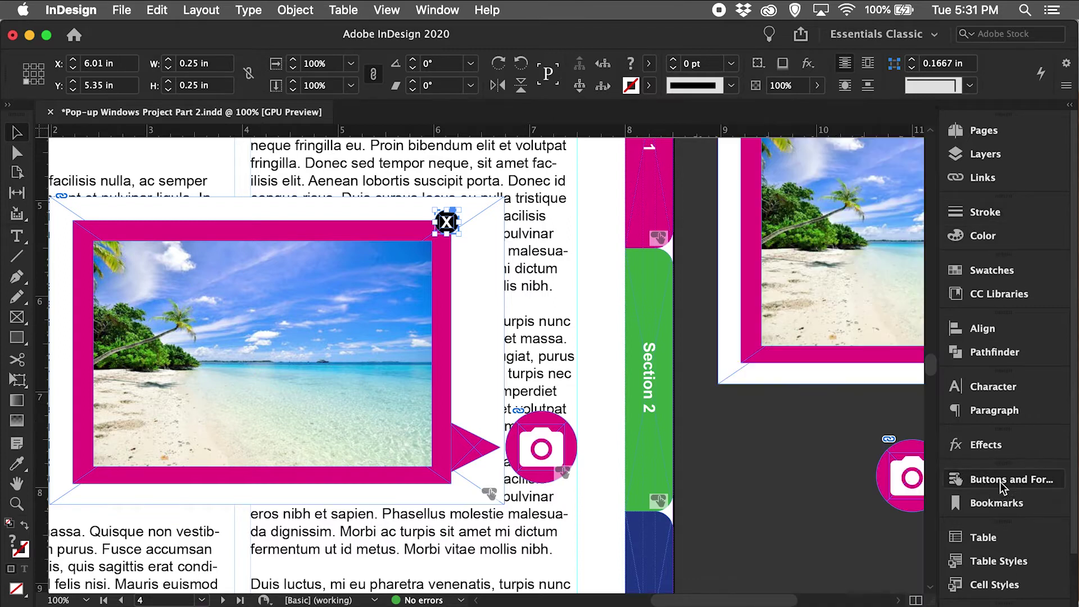
left_click(764, 444)
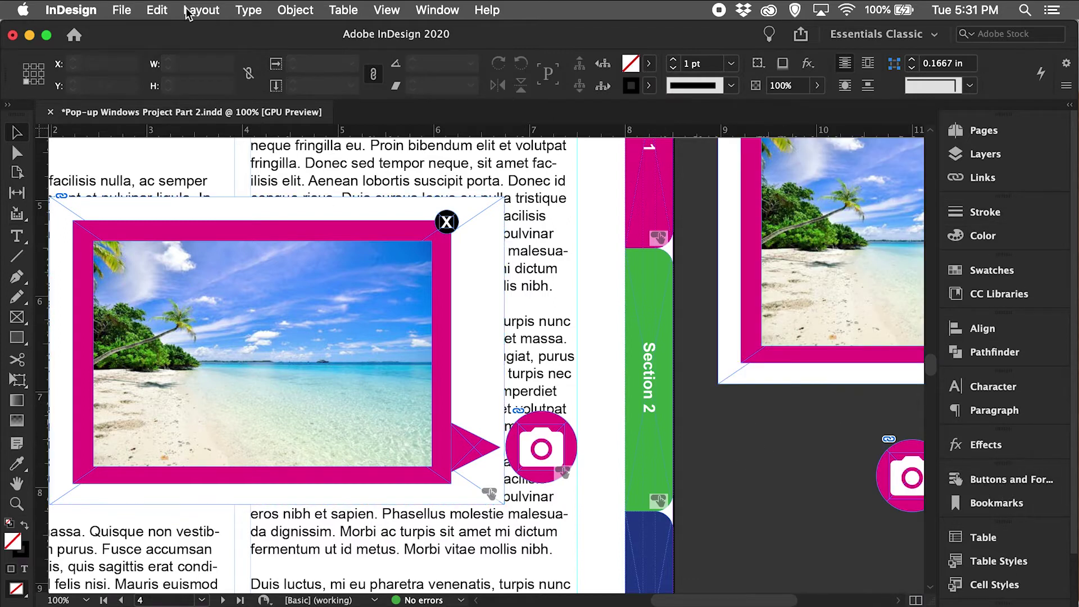
- Export the document as an interactive Adobe PDF, replacing the existing Pop-up Windows Project Part 2.pdf
left_click(119, 9)
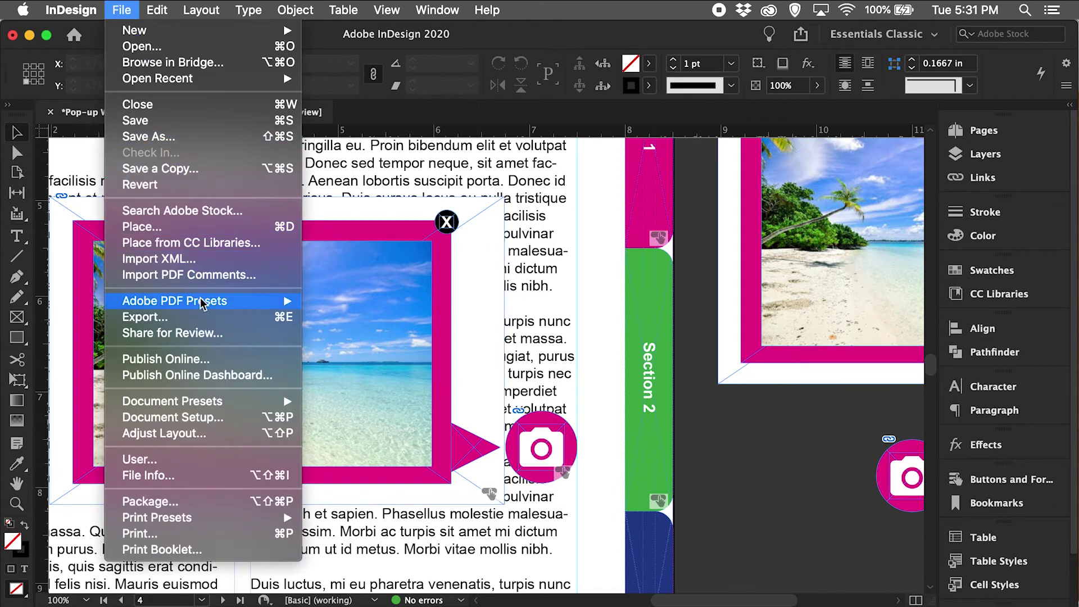
left_click(200, 316)
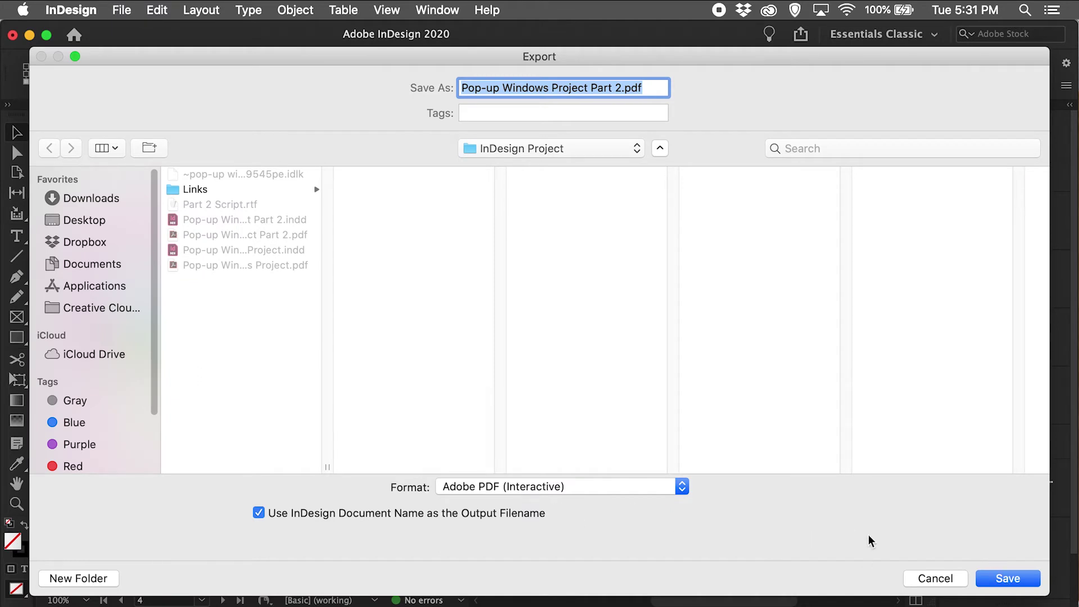
left_click(995, 578)
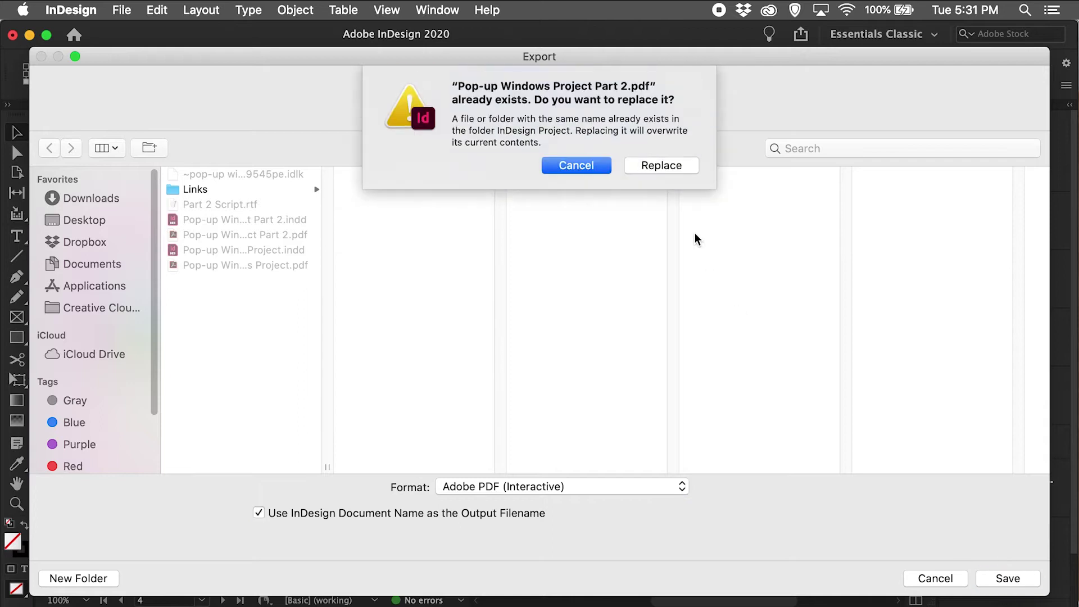
left_click(675, 164)
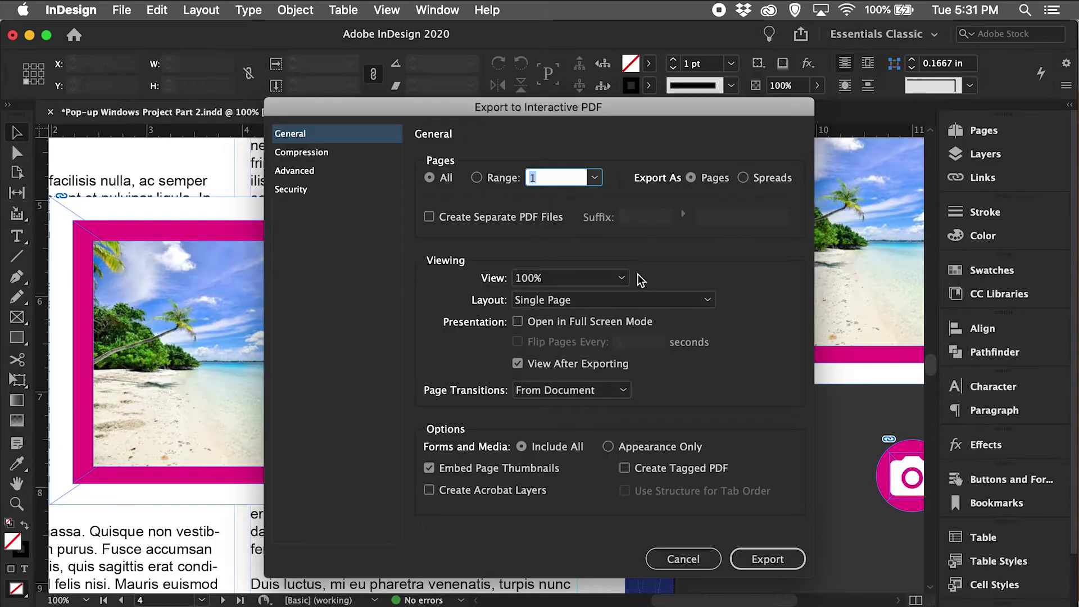
left_click(752, 557)
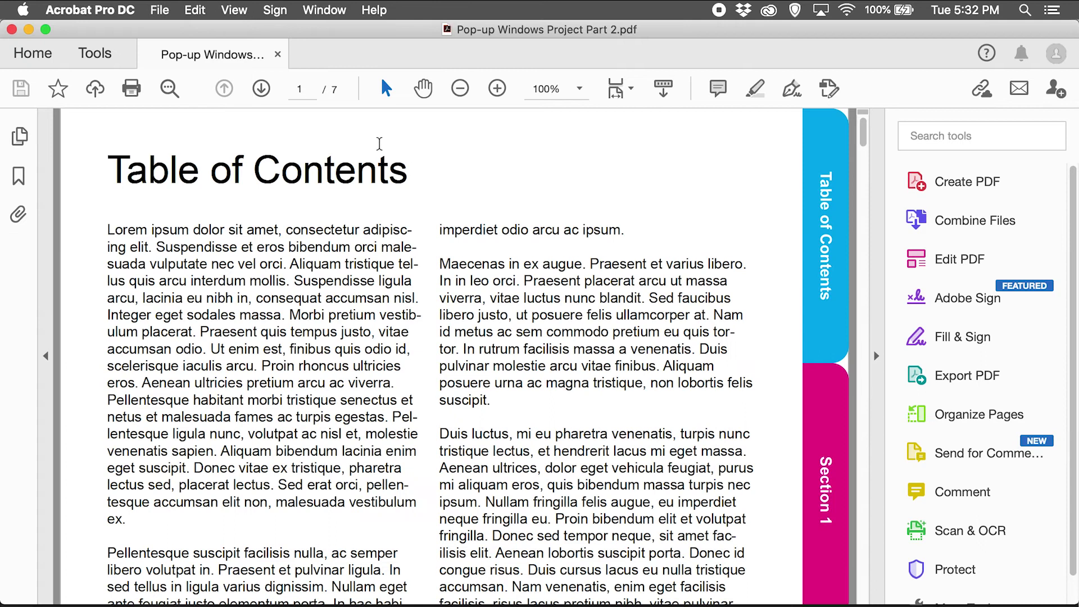
- Test opening and closing the photo pop-up on page 4 of the exported PDF twice, and close the PDF
scroll(503, 219, "down", 10)
scroll(508, 230, "down", 8)
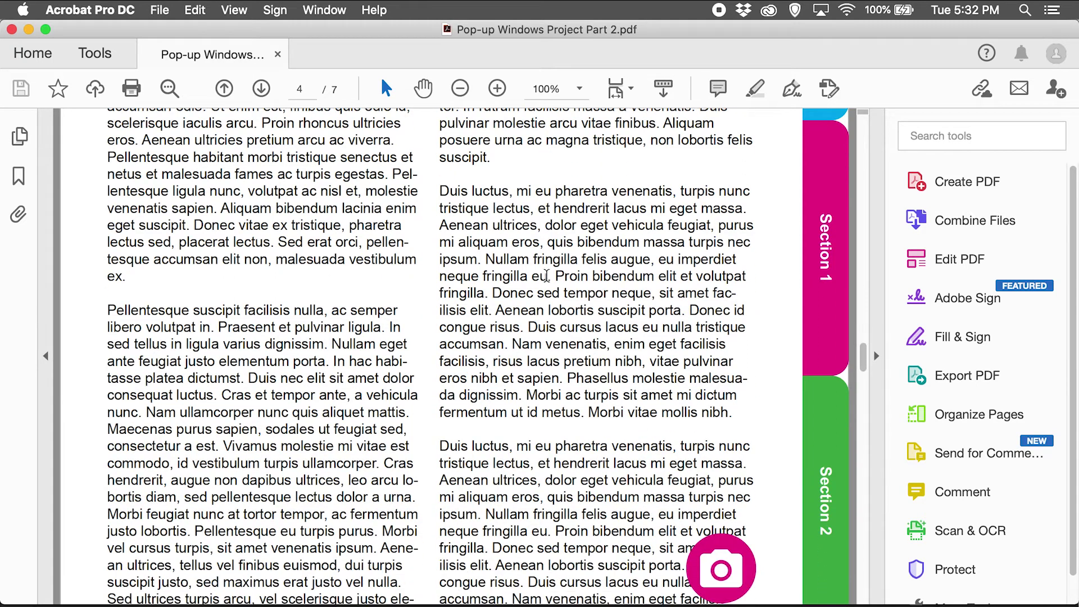
scroll(546, 275, "down", 3)
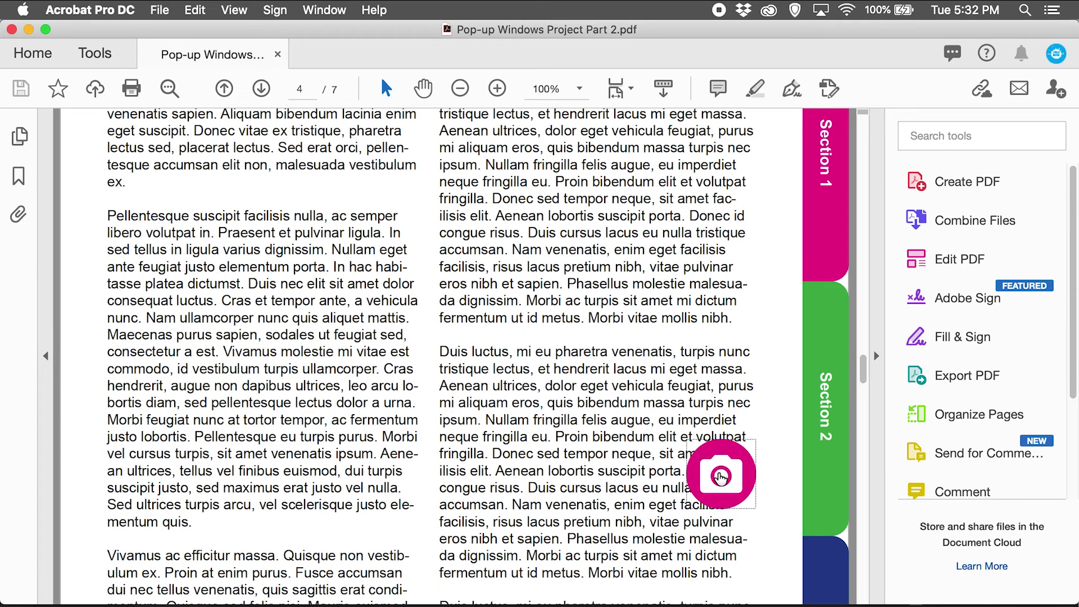
left_click(720, 476)
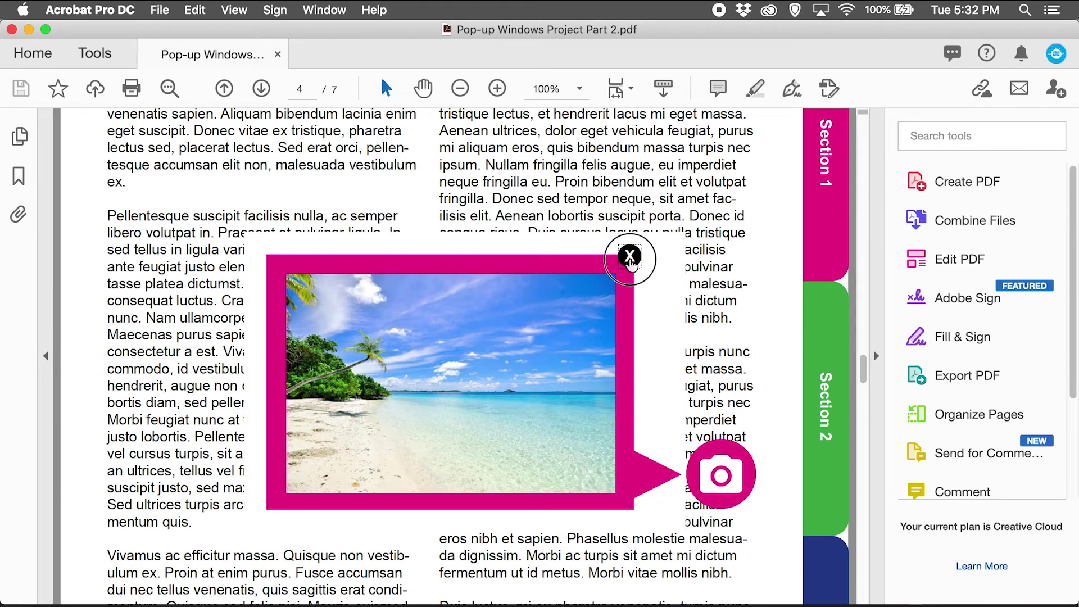
left_click(631, 265)
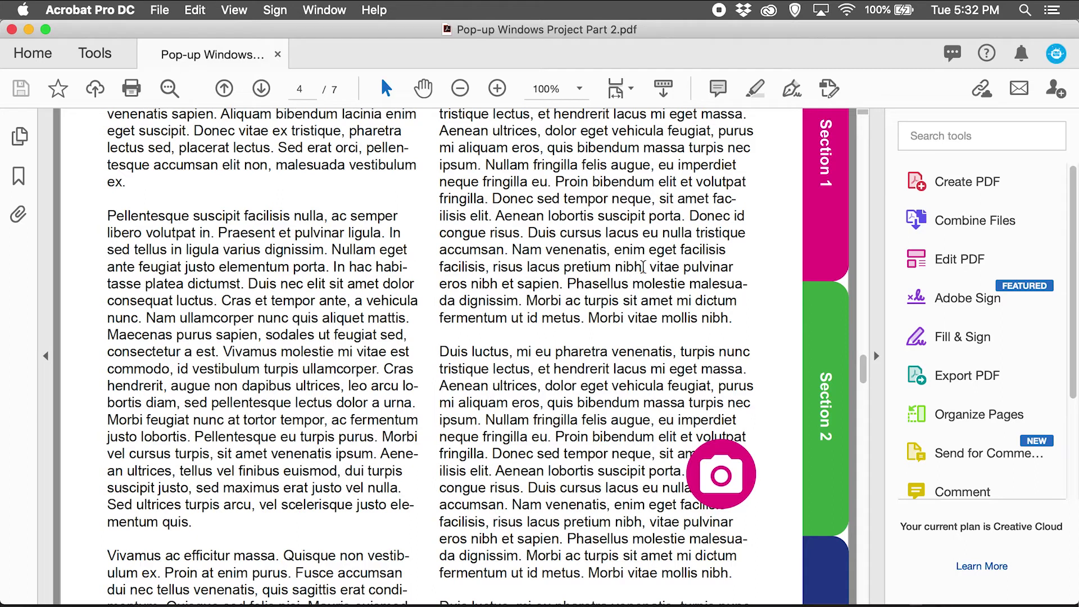
left_click(724, 476)
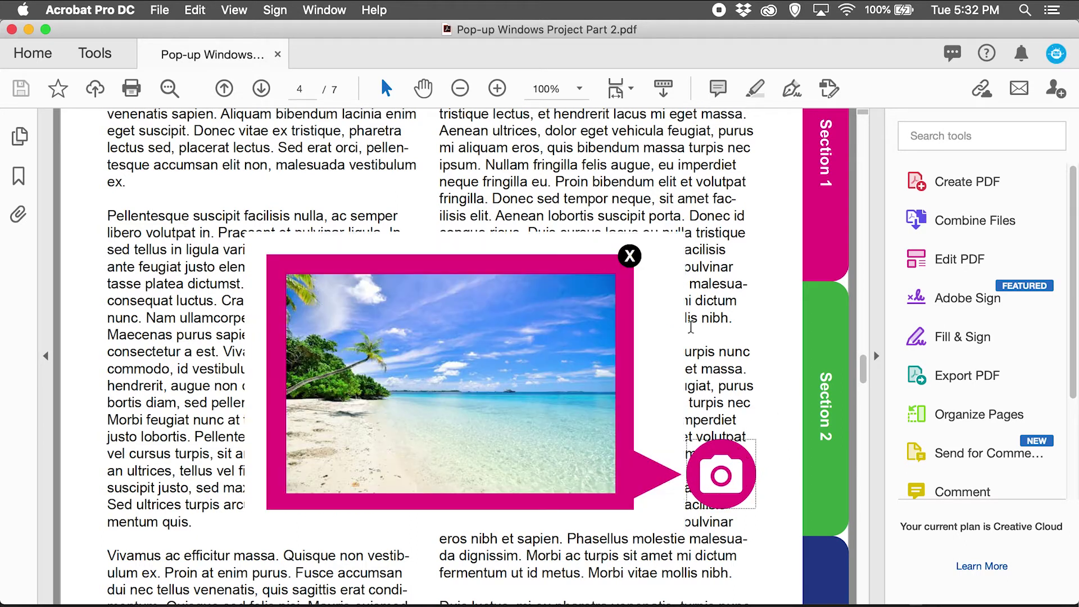
left_click(629, 256)
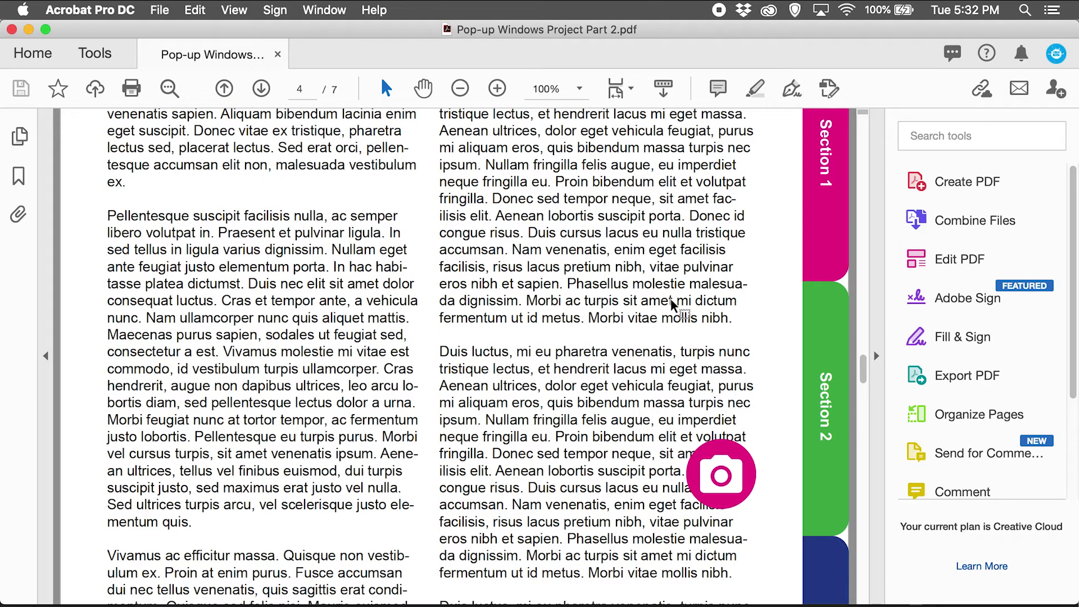
key("super+w")
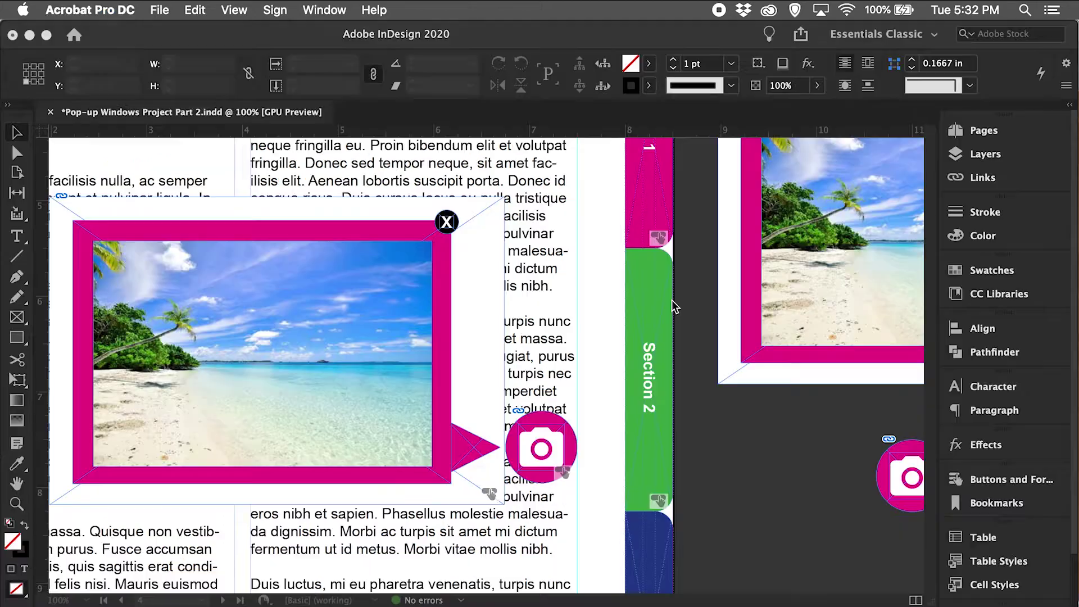
- Lock the two-column body text frame on page 5, under the Section 2 continued heading
left_click(725, 484)
scroll(487, 448, "down", 10)
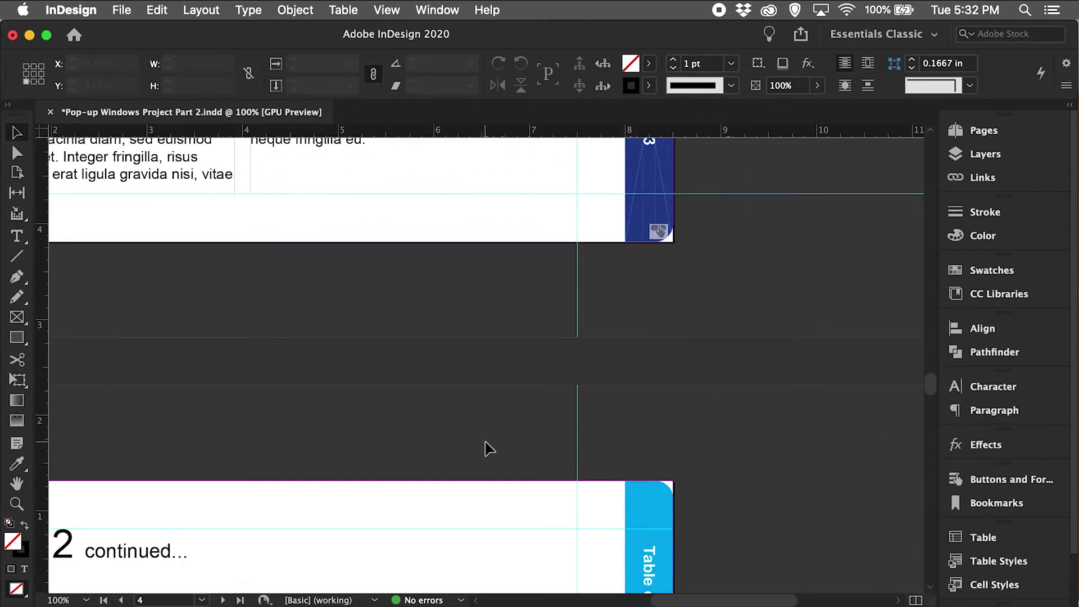
scroll(486, 448, "down", 5)
key("z")
left_click(479, 420, "alt")
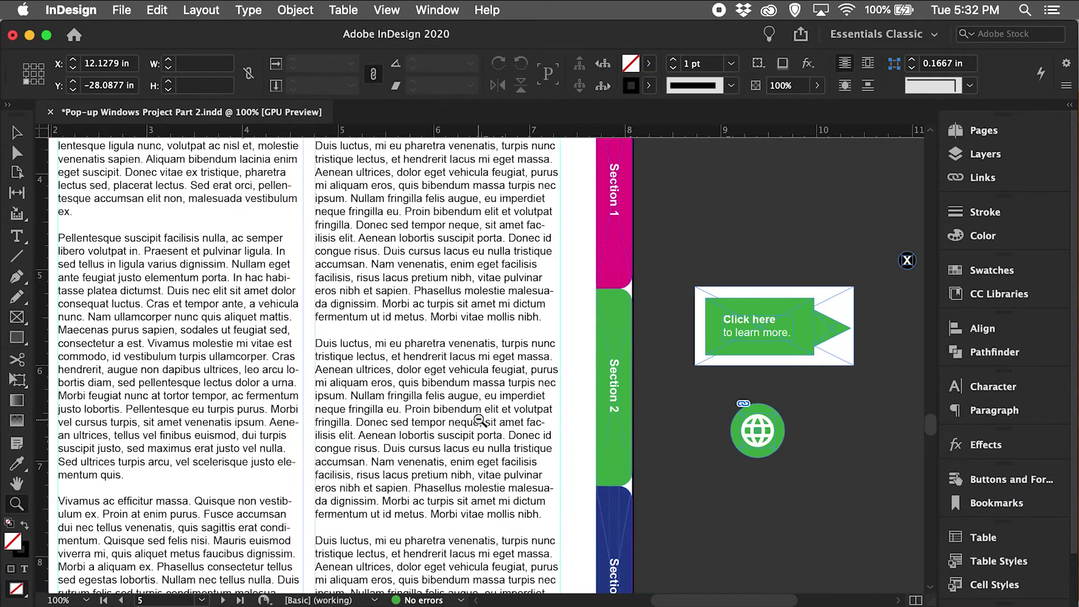
key("v")
left_click_drag(715, 509, 634, 465)
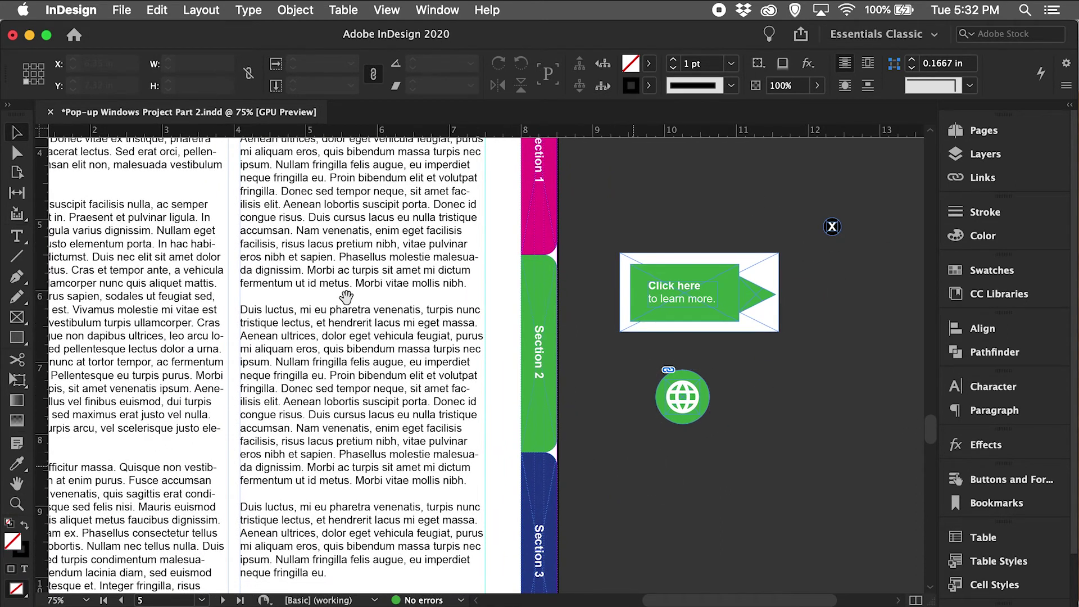
left_click_drag(351, 296, 537, 427)
left_click_drag(362, 263, 374, 366)
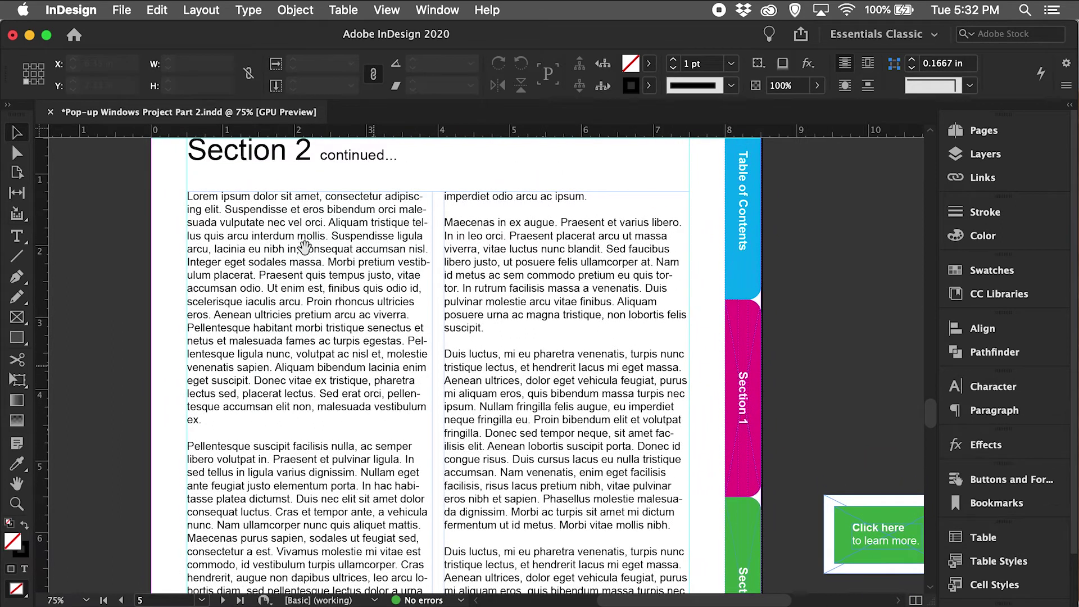
left_click(310, 252)
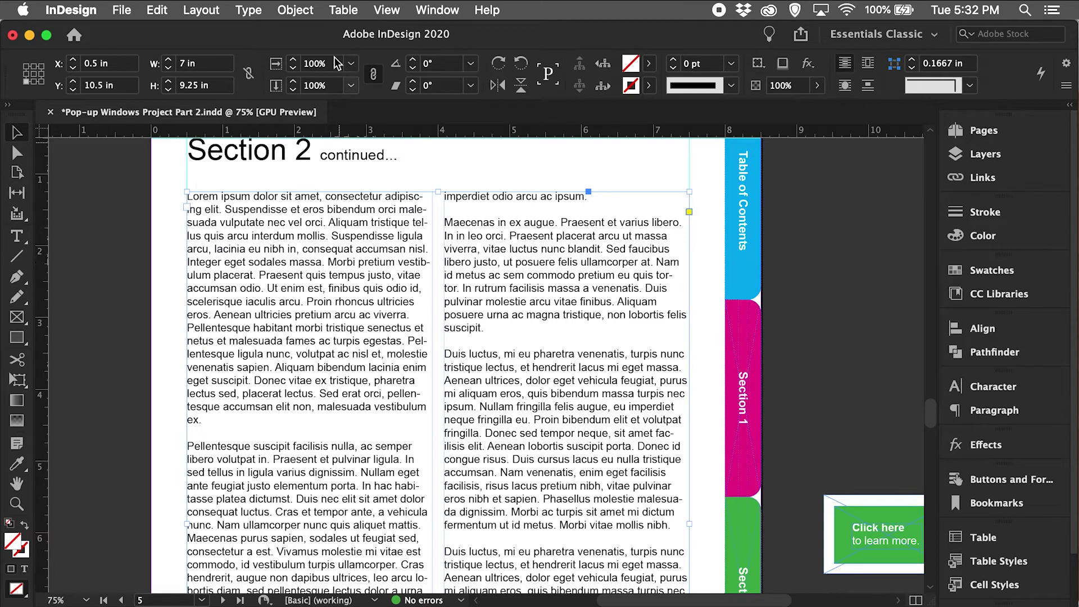
left_click(337, 9)
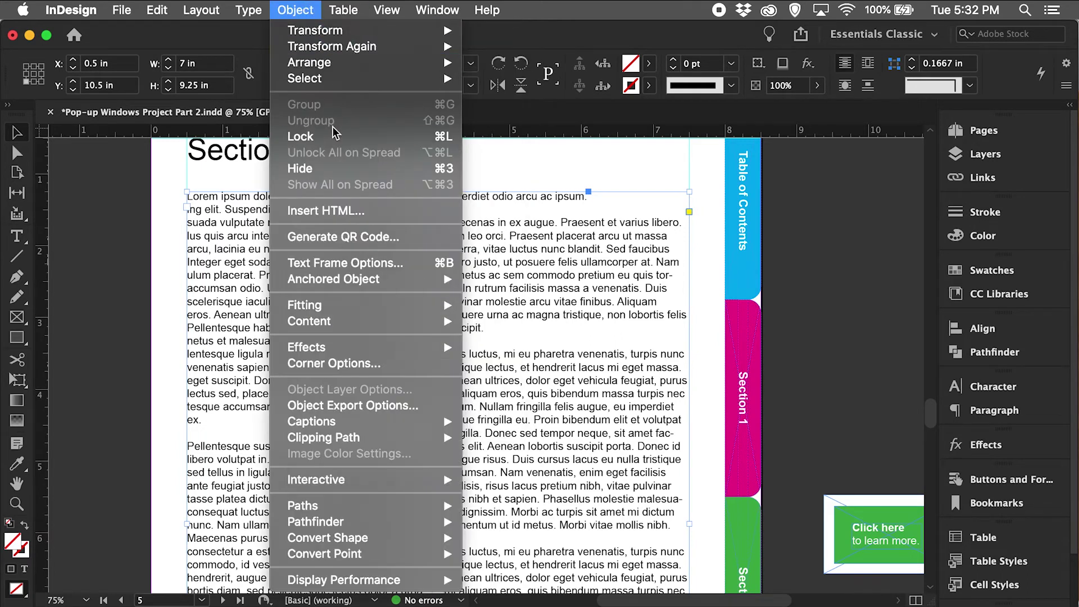
left_click(147, 275)
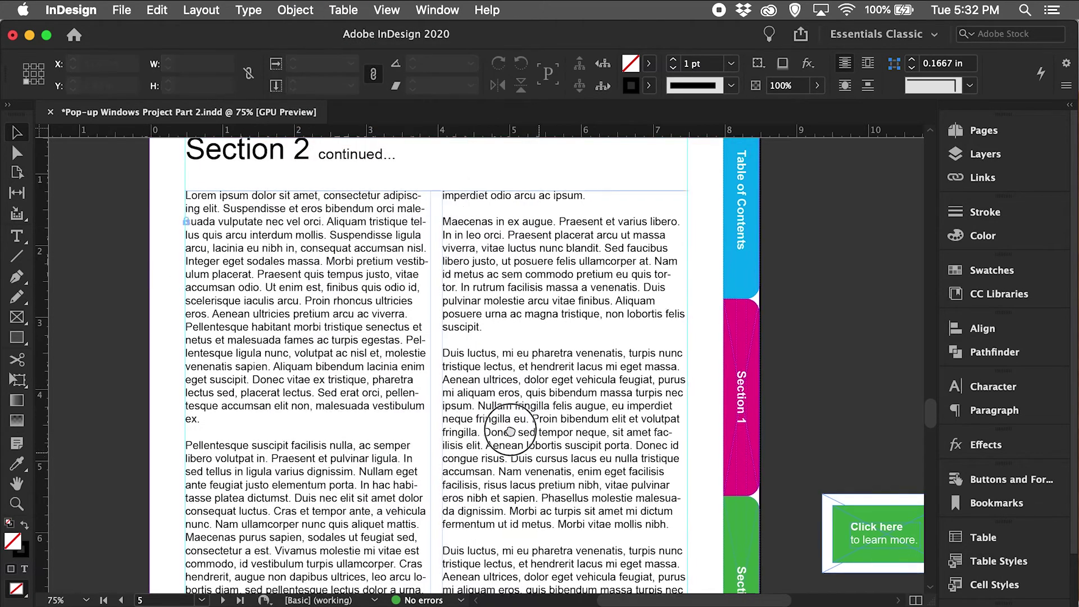
- Paste a copy of the pasteboard's green globe icon onto page 5, over the second text column against its outer margin
scroll(513, 414, "down", 5)
scroll(513, 414, "right", 4)
left_click_drag(750, 365, 683, 465)
key("super+v")
left_click_drag(483, 358, 468, 461)
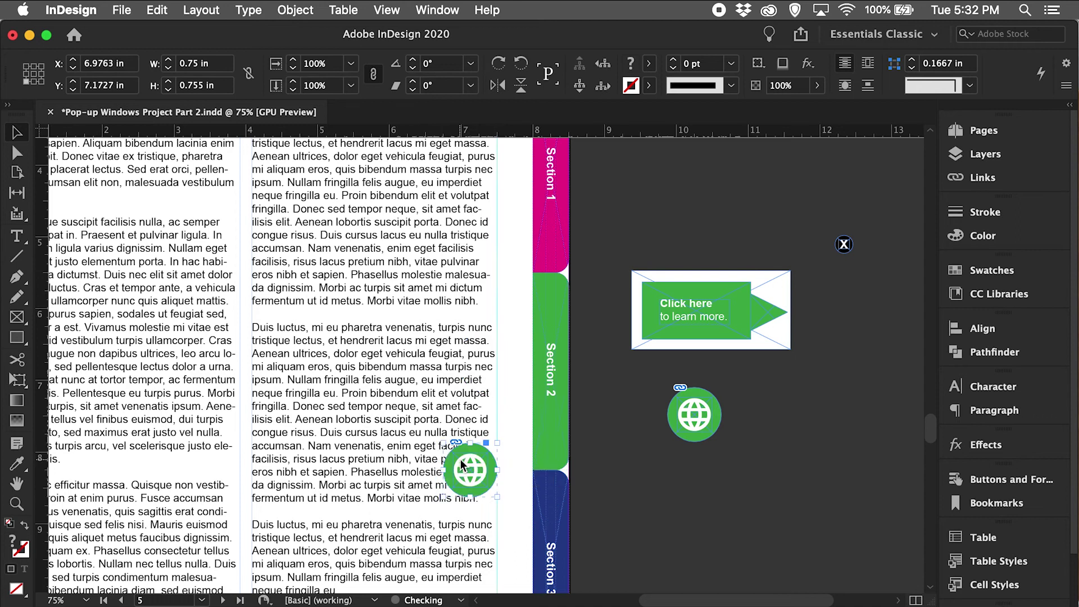
- Paste a copy of the green "Click here to learn more." pop-up onto page 5, with its arrow pointing at the globe icon
left_click(629, 435)
left_click_drag(629, 434, 658, 411)
left_click_drag(646, 218, 838, 344)
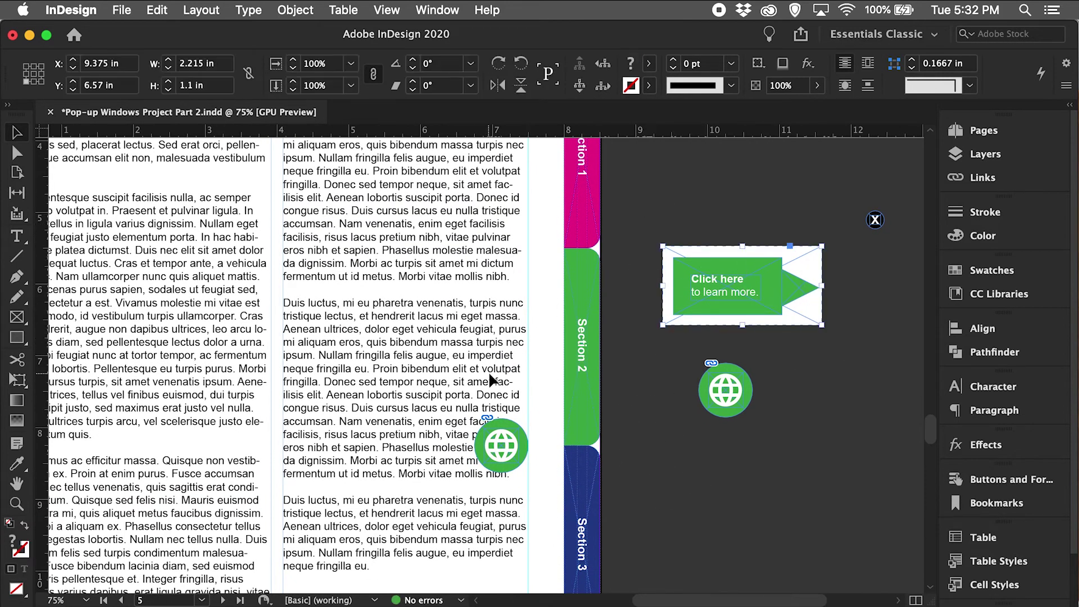
key("super+v")
left_click_drag(509, 356, 443, 410)
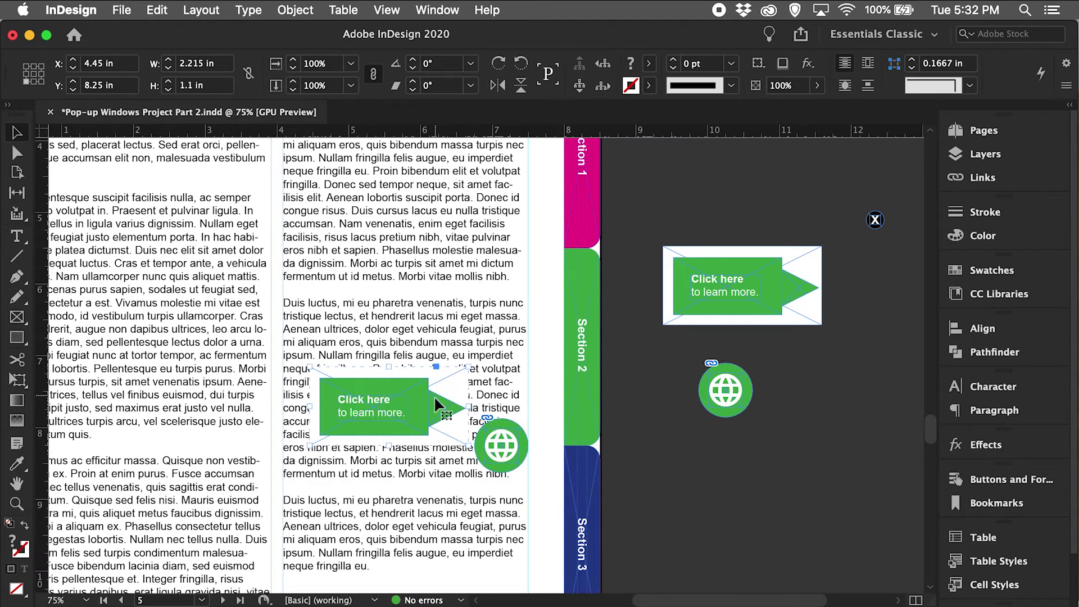
left_click_drag(443, 413, 449, 447)
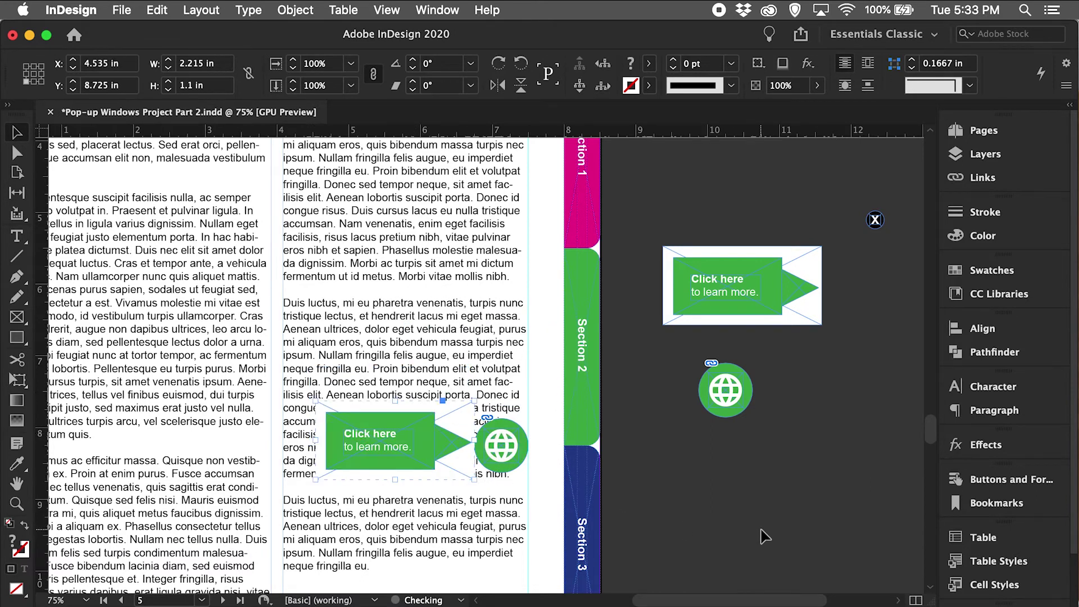
- Nudge the "Click here" pop-up on page 5 to X 4.5072 in, Y 8.7806 in so its arrow aligns with the globe icon
key("Left")
key("Down")
key("Down")
key("Down")
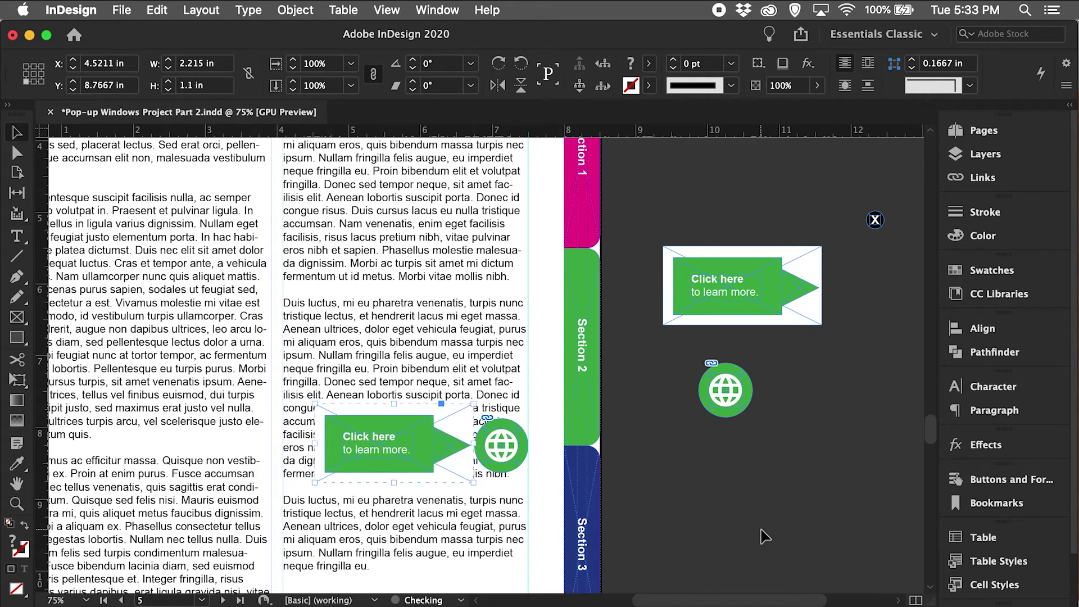
key("Left")
key("Down")
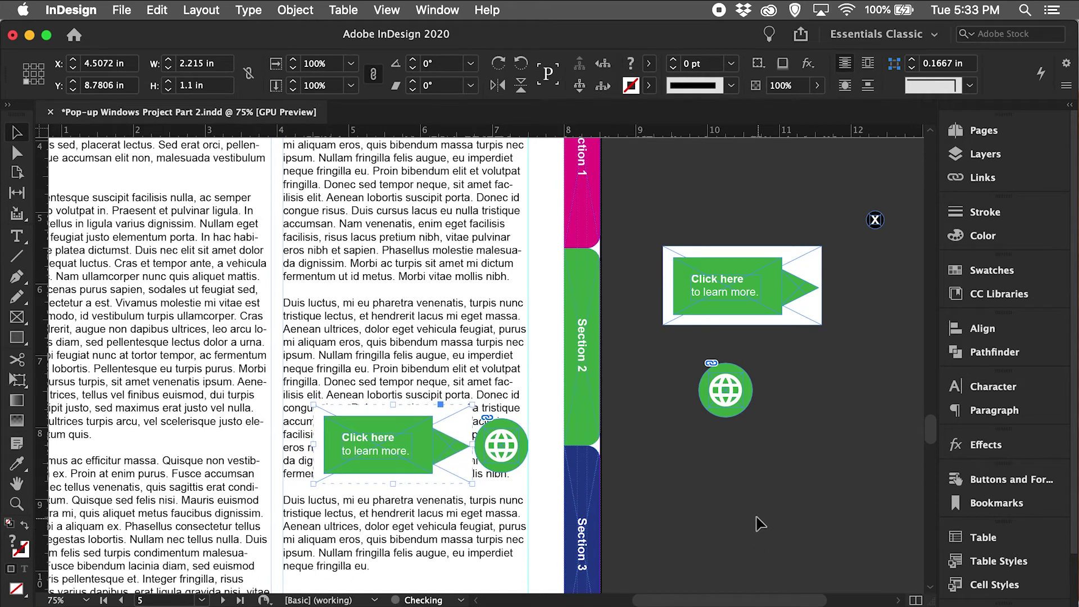
left_click(762, 525)
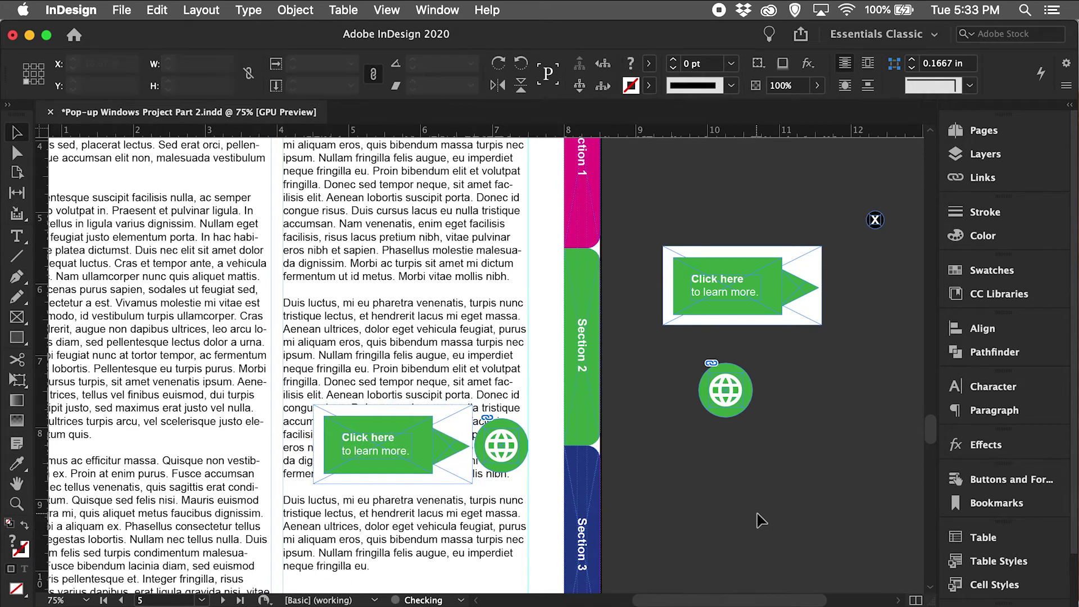
- Paste a copy of the pasteboard's X icon onto the upper-right corner of the green pop-up's rectangle, at X 6.0486 in, Y 7.9836 in
left_click(875, 219)
key("super+c")
key("super+v")
key("z")
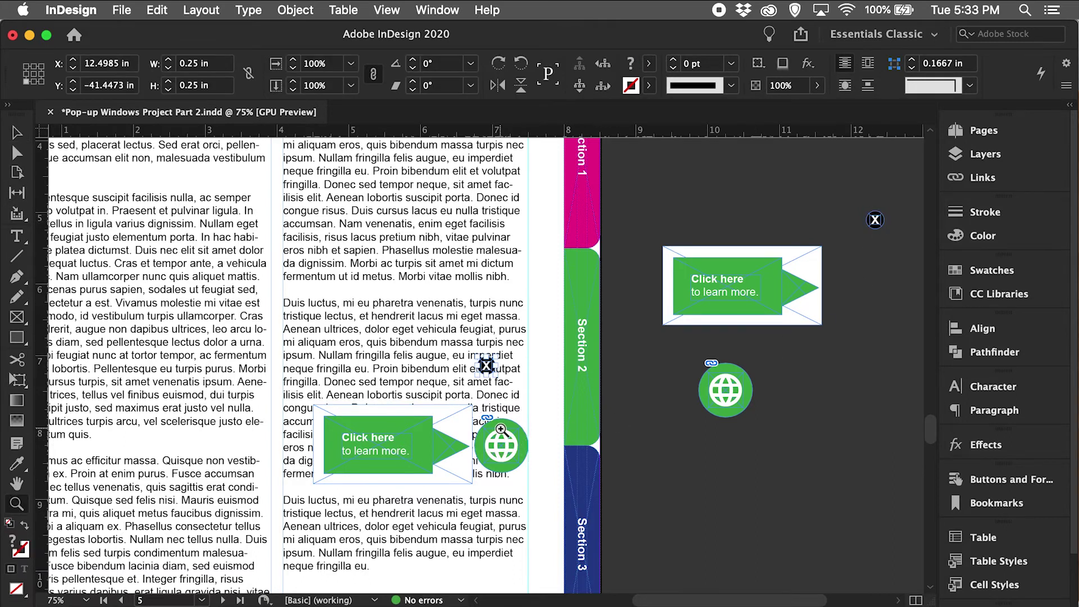
left_click(441, 362)
left_click(451, 383)
left_click(451, 380)
key("v")
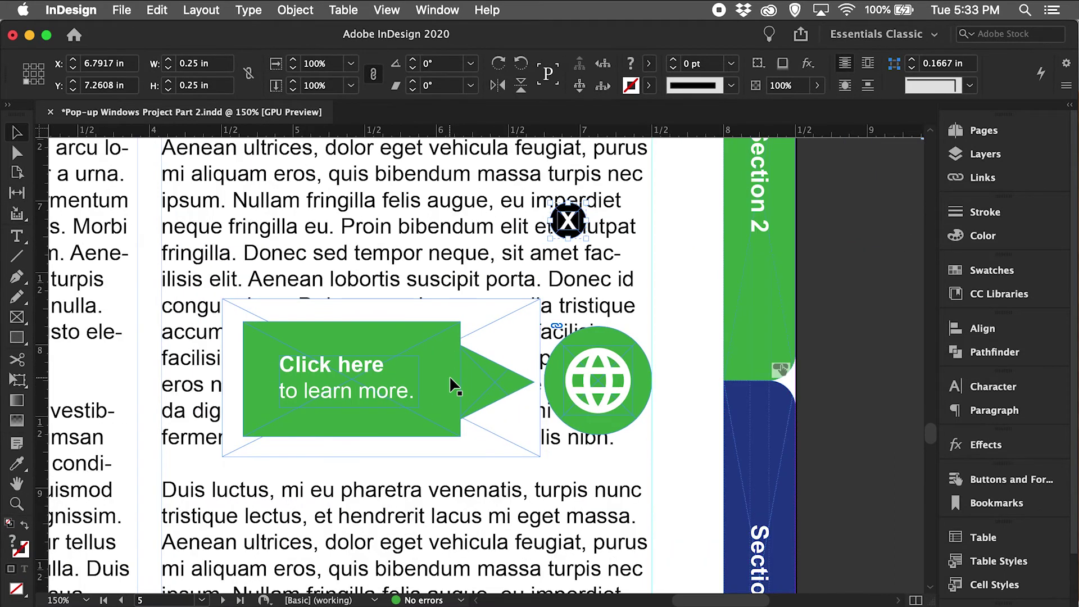
left_click_drag(565, 222, 465, 327)
key("Left")
key("Up")
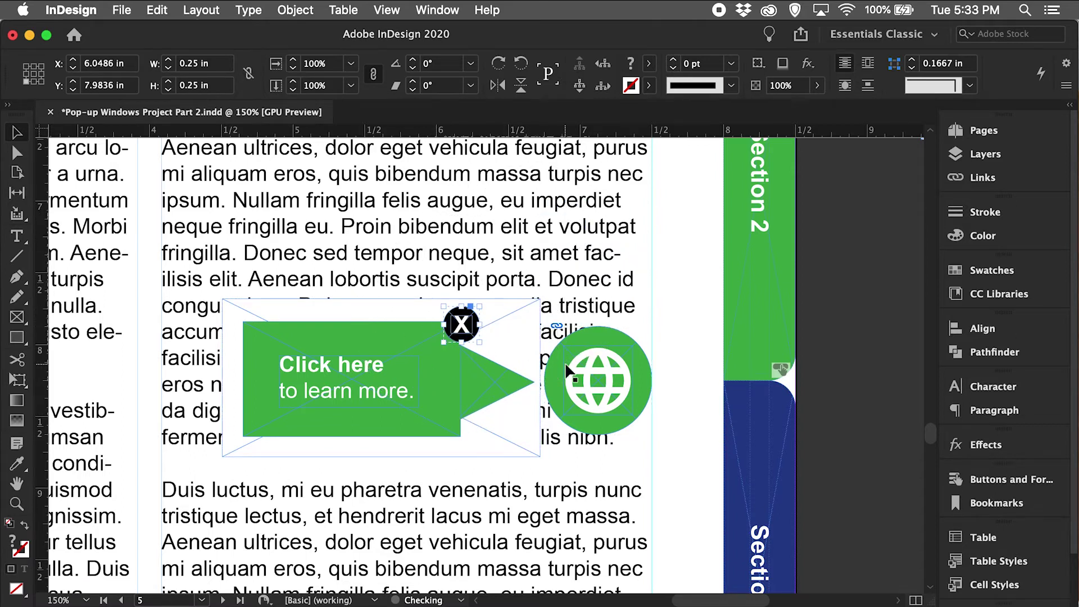
- Draw an empty rectangular frame about 0.88 in wide and 0.21 in high around the "Click here" text in the green pop-up
left_click(831, 447)
key("z")
left_click(494, 419)
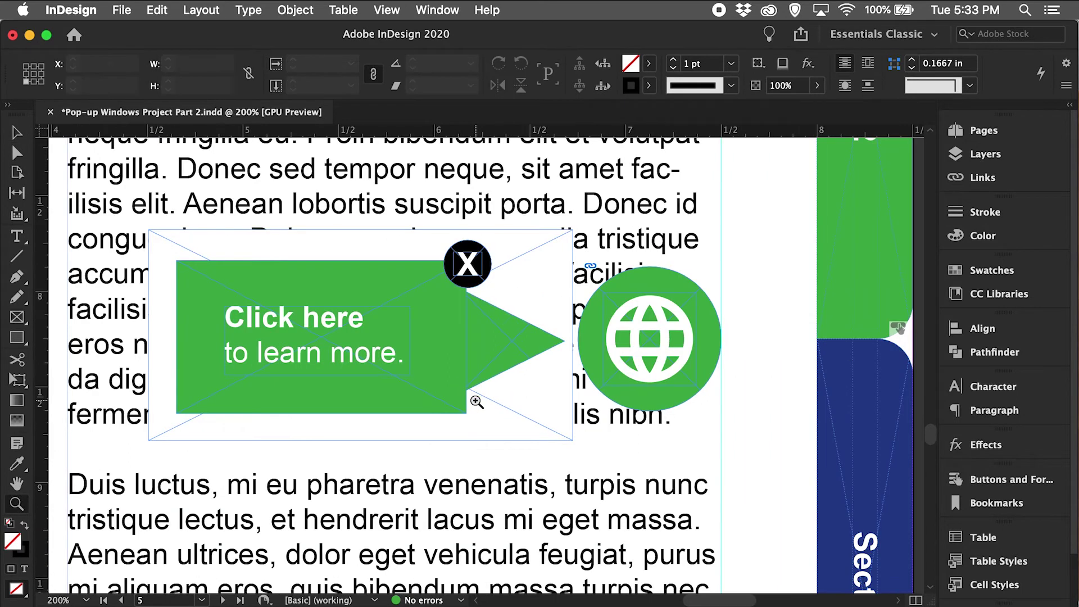
left_click(444, 365)
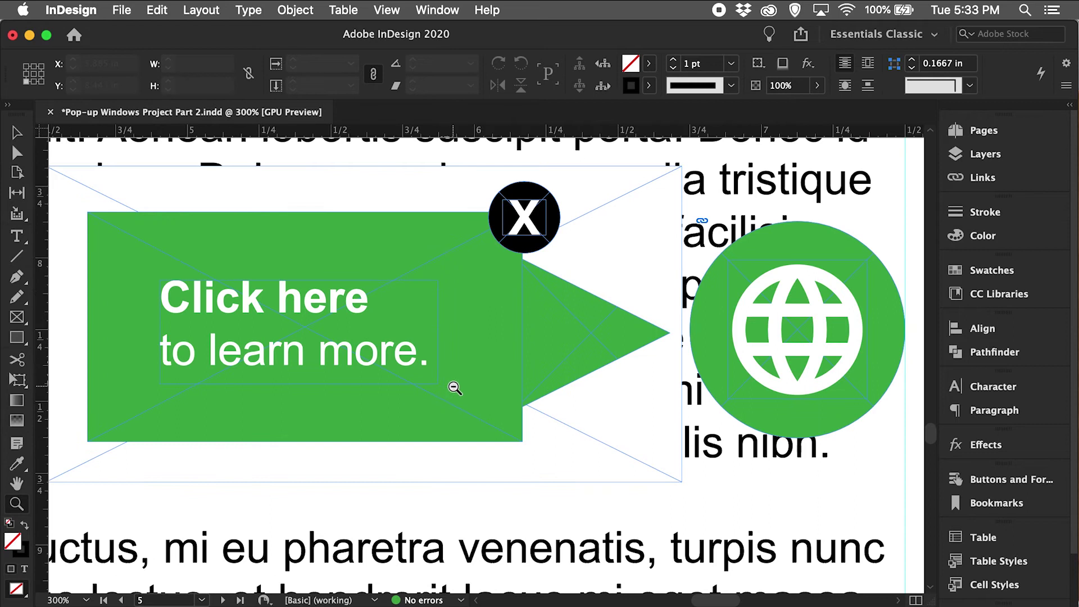
key("v")
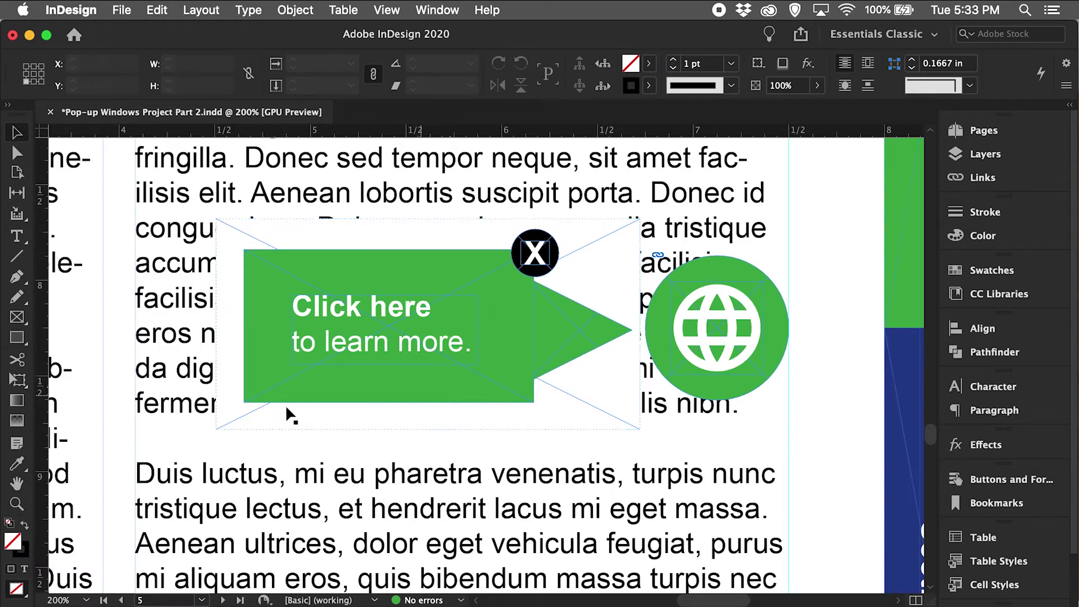
left_click_drag(19, 324, 58, 337)
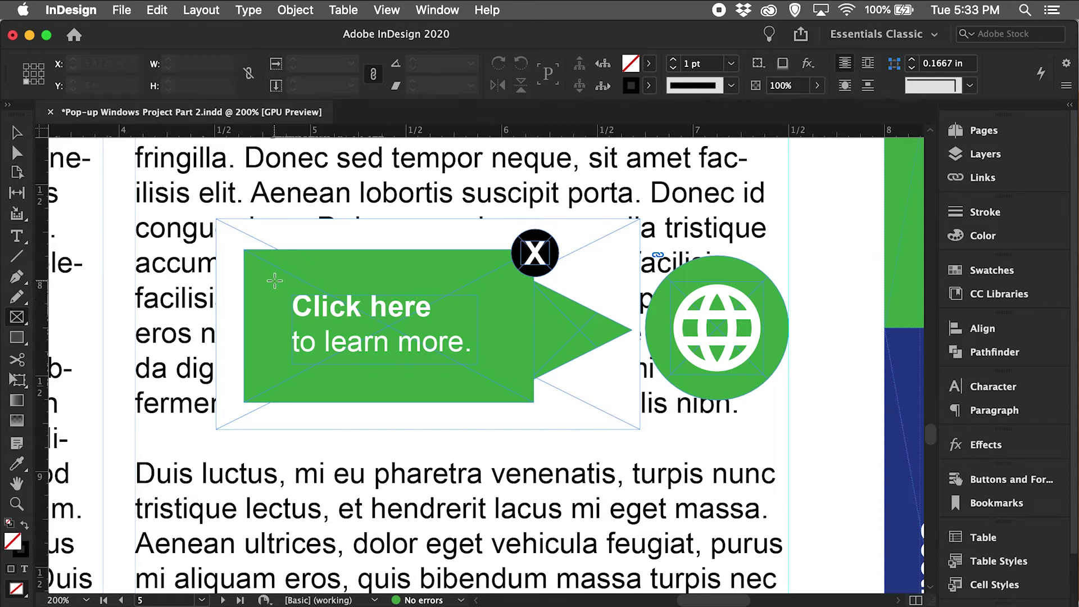
left_click_drag(280, 284, 449, 324)
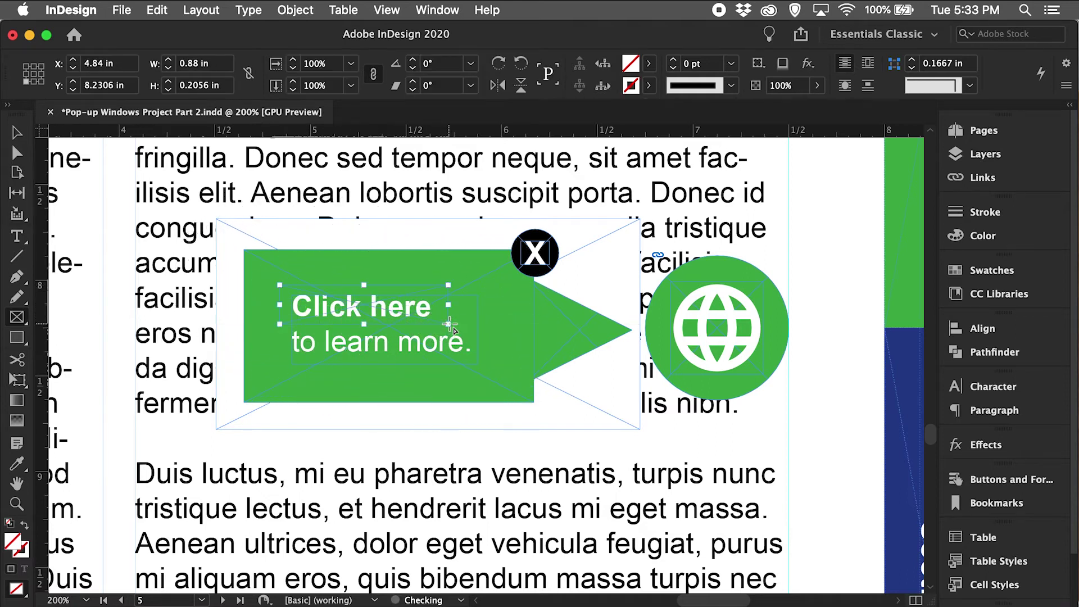
key("v")
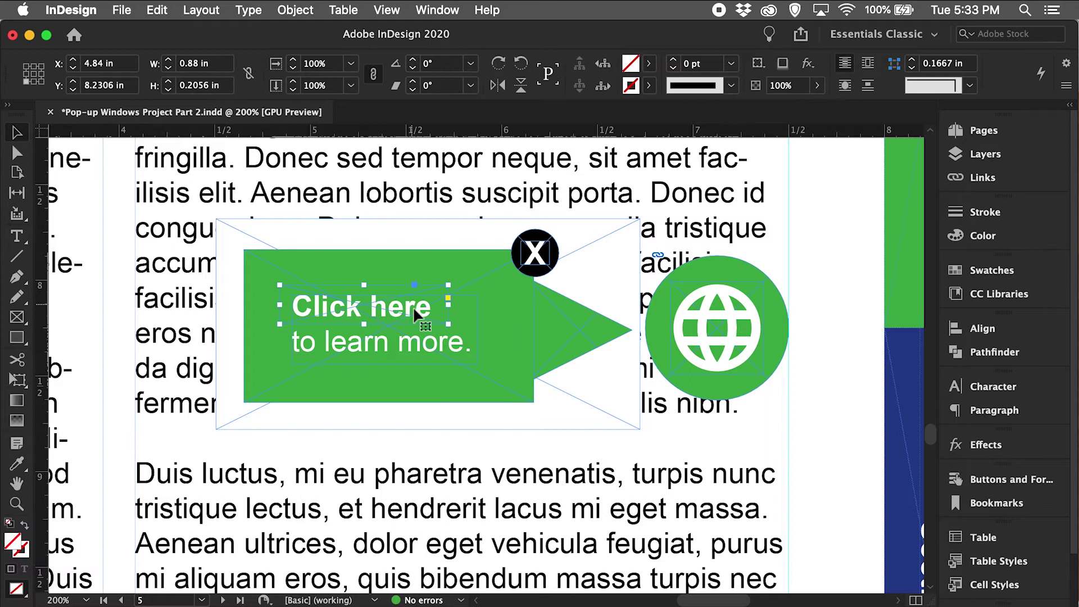
- Convert the green globe icon on page 5 to a button named "Hyperlink Icon"
scroll(470, 320, "right", 5)
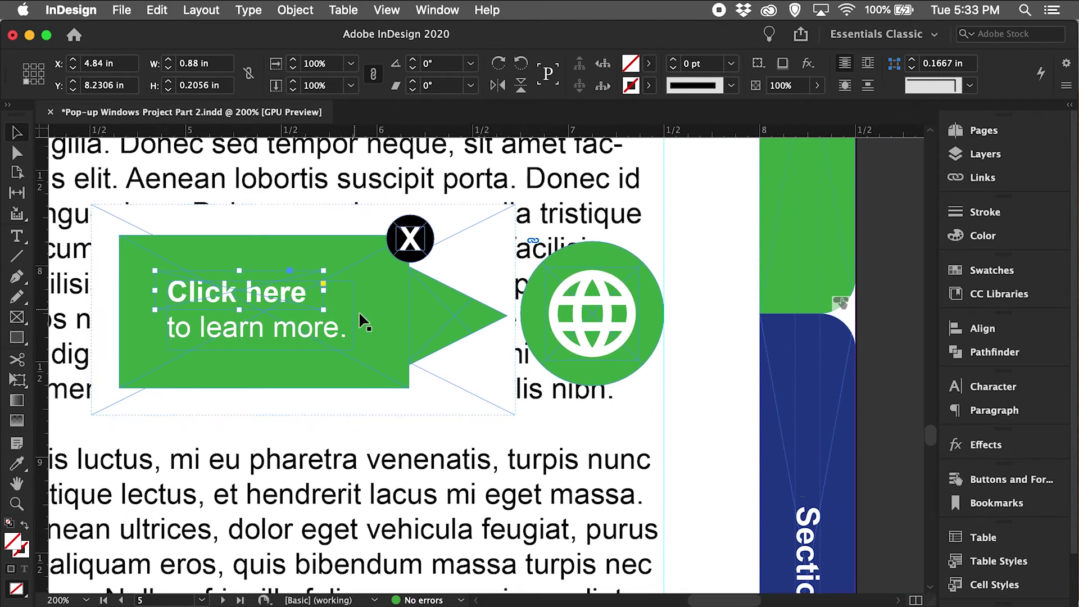
key("z")
left_click(493, 355, "alt")
key("v")
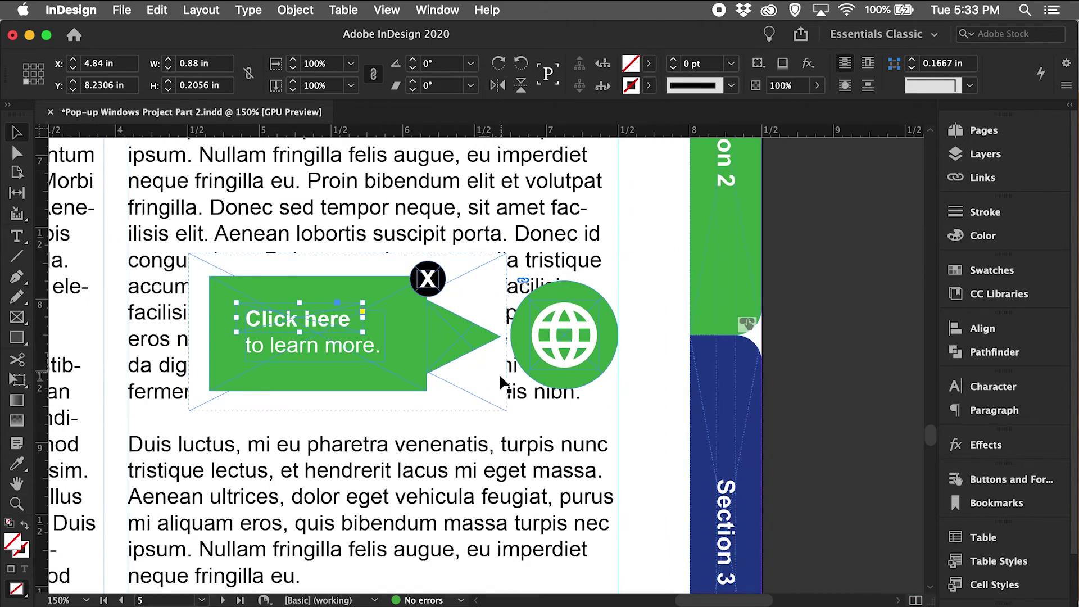
scroll(433, 378, "right", 3)
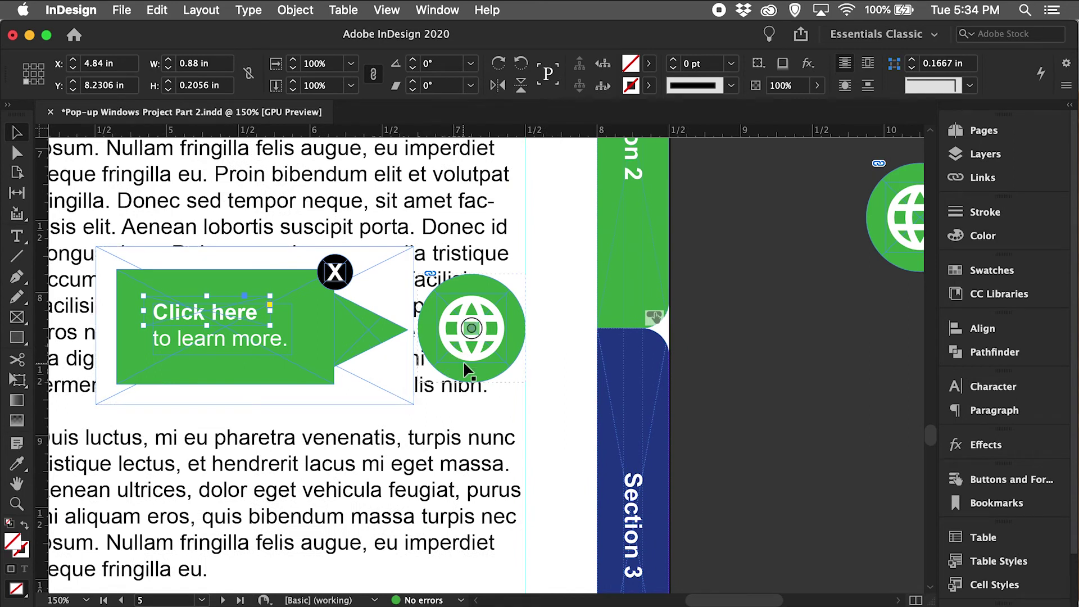
left_click(463, 361)
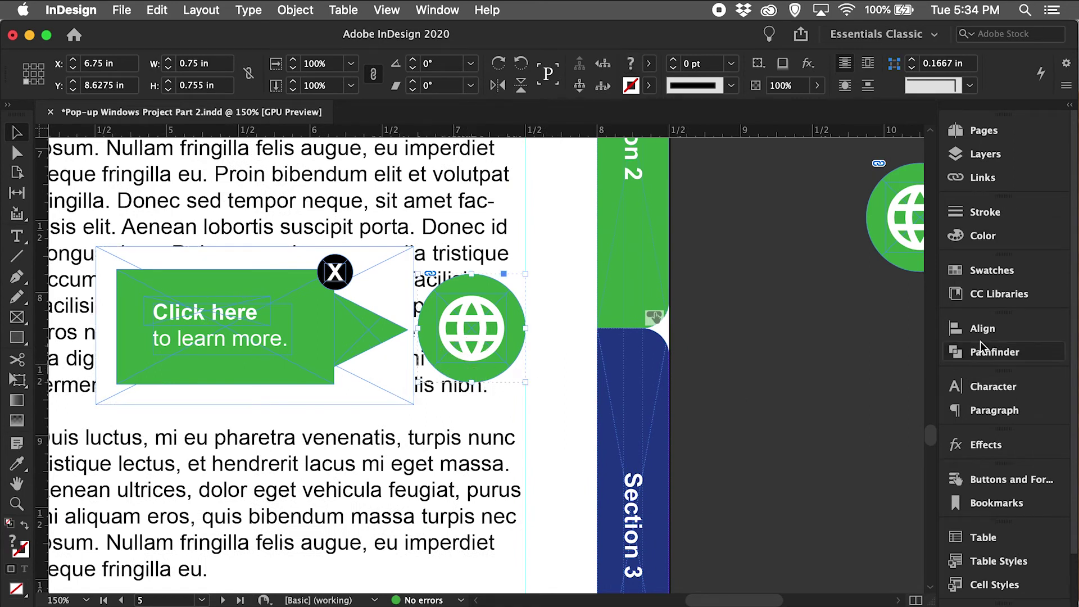
left_click(1011, 479)
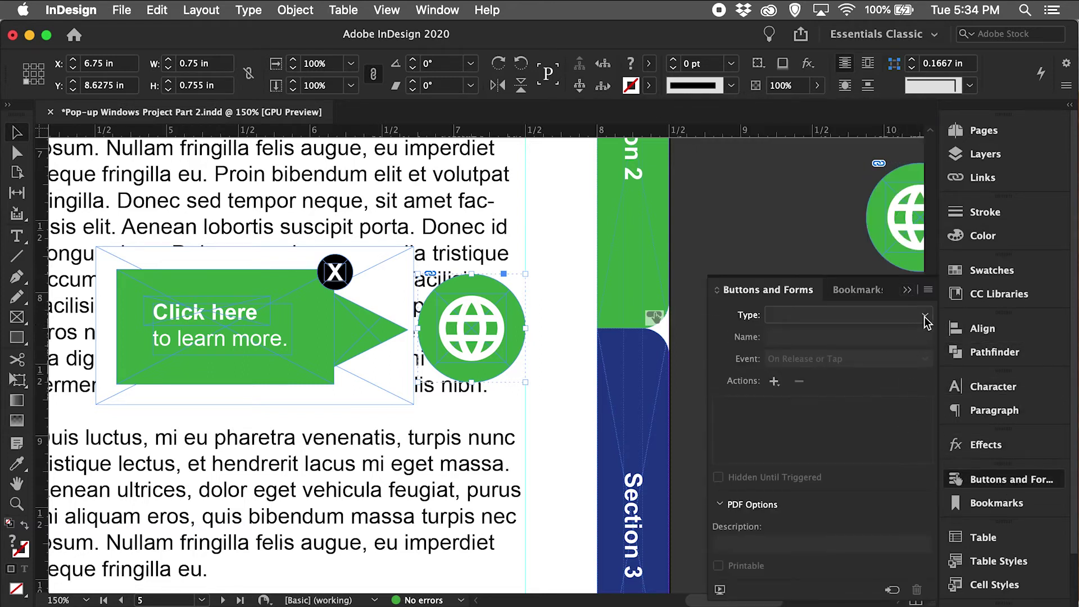
left_click(925, 316)
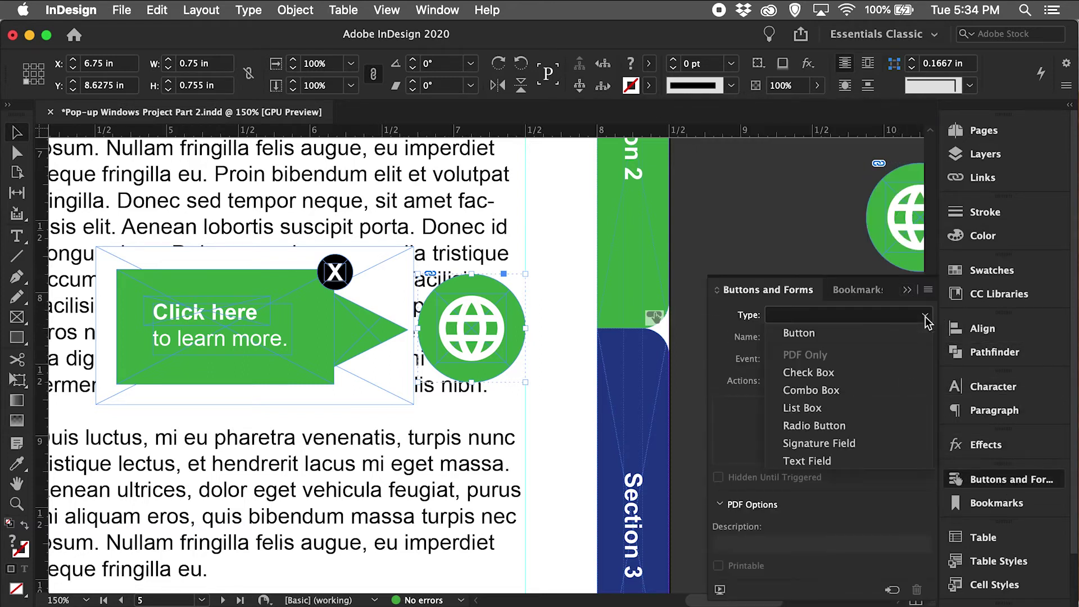
left_click(890, 331)
left_click(759, 238)
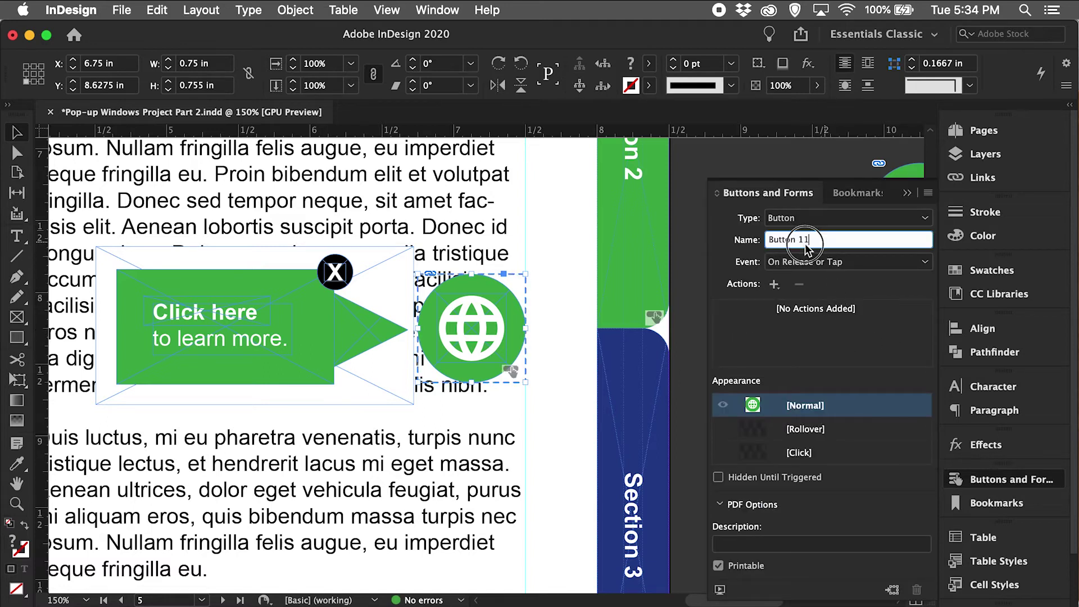
type("Hy")
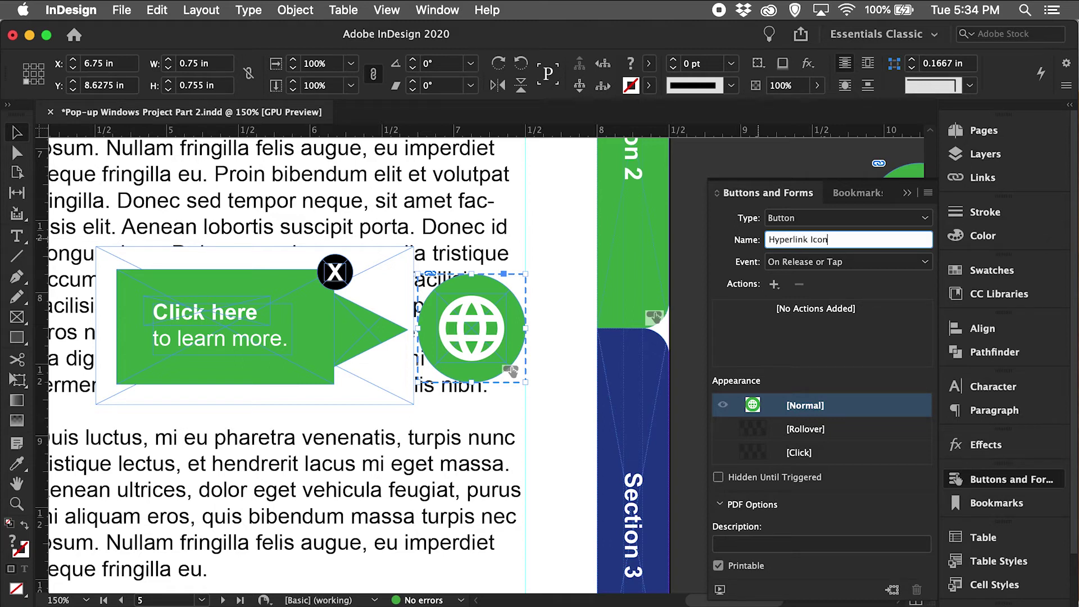
type("perlink Icon")
key("Return")
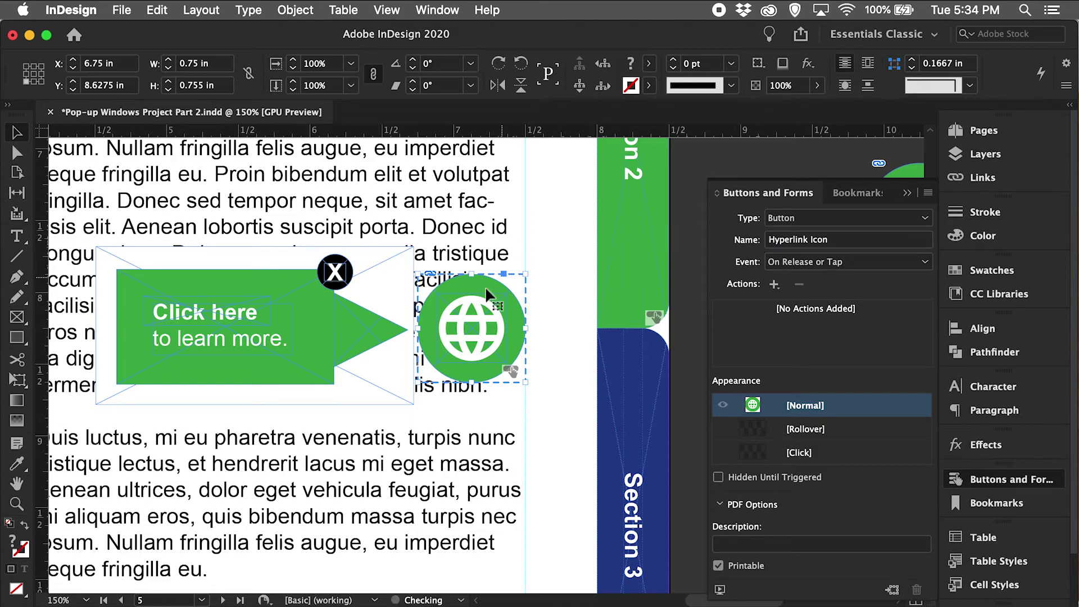
- Convert the green "Click here to learn more." pop-up to a button named "Hyperlink Text Box"
left_click(390, 341)
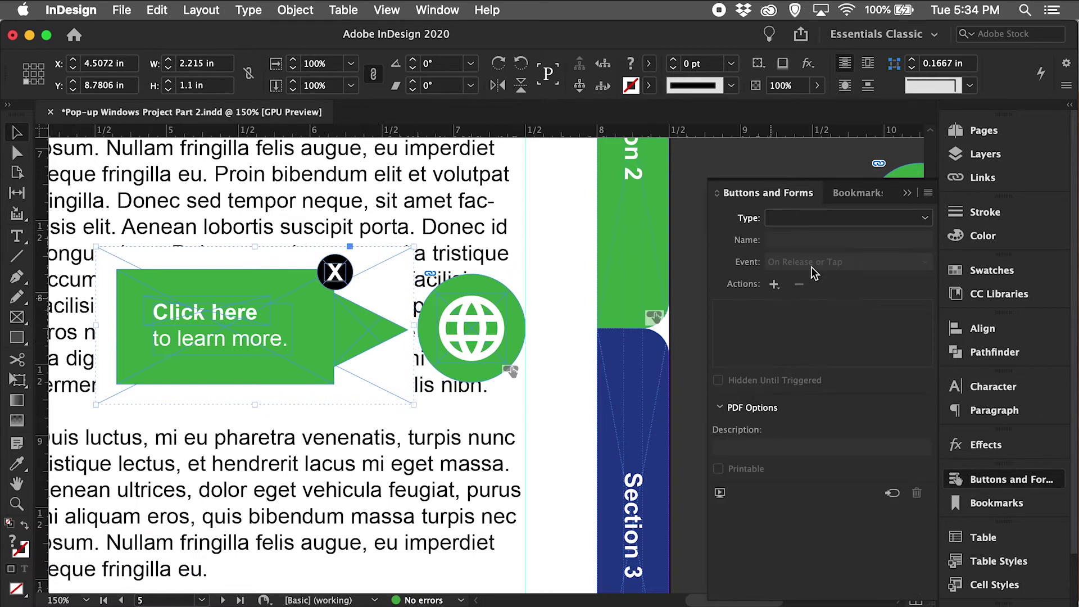
left_click(922, 315)
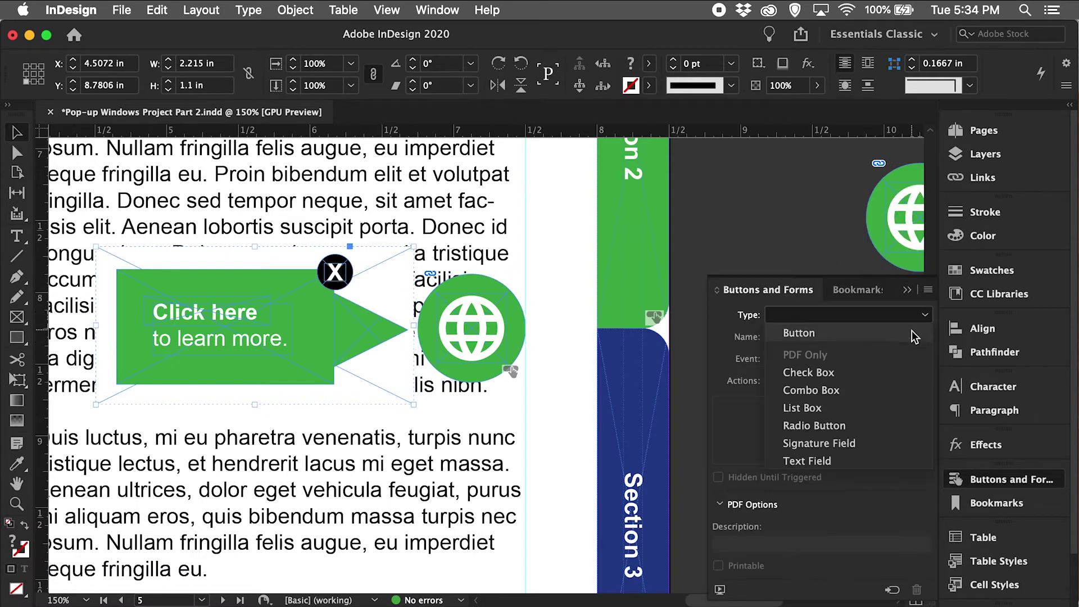
left_click(916, 332)
left_click_drag(830, 239, 767, 233)
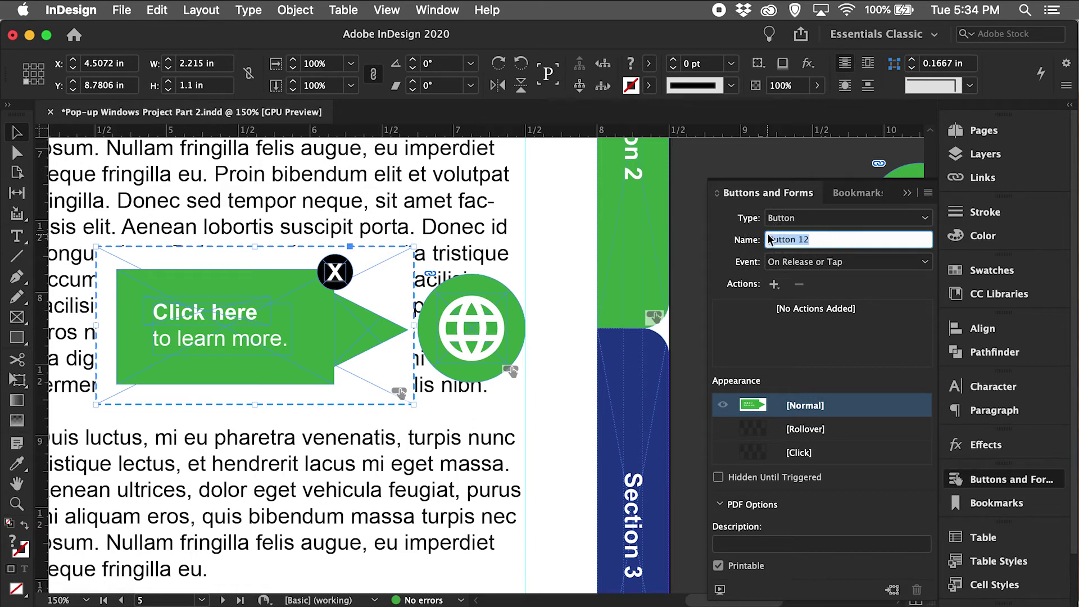
type("Hyperlink Text Box")
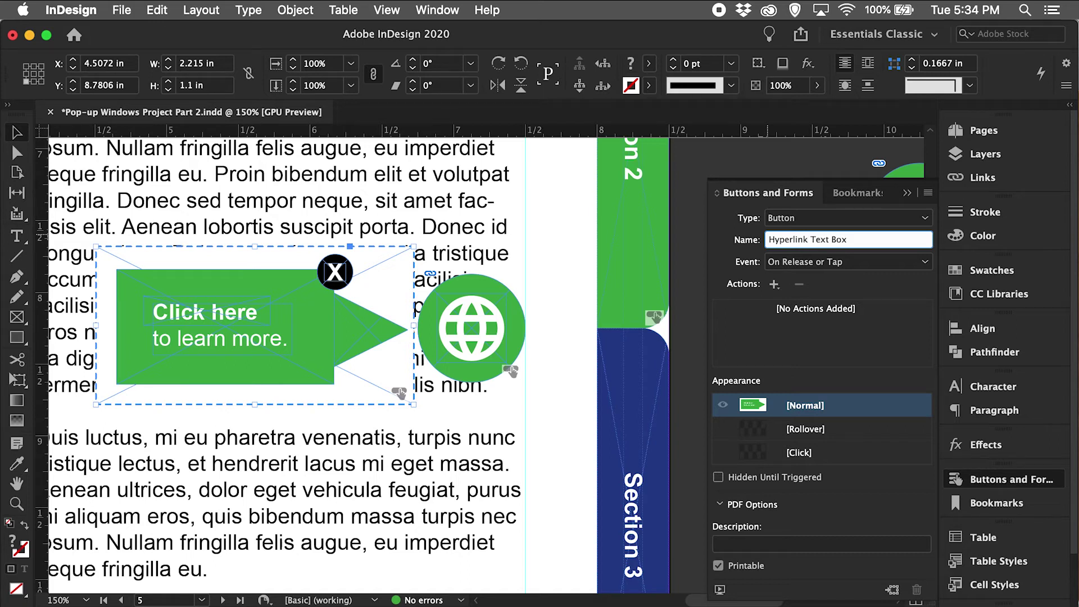
key("Return")
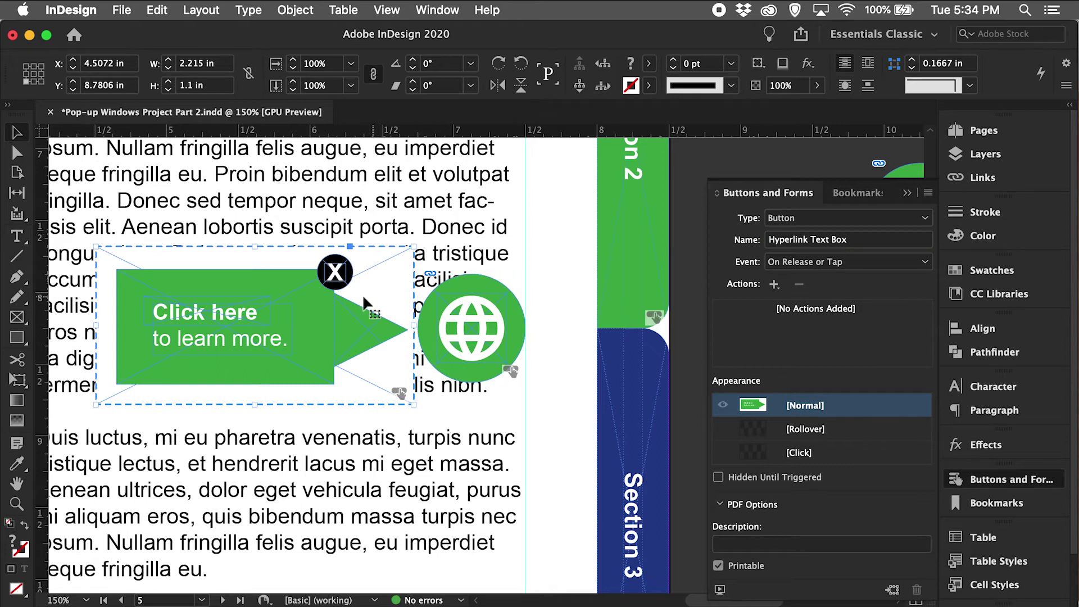
- Convert the X icon on the green pop-up to a button named "Hyperlink Close Button"
double_click(335, 272)
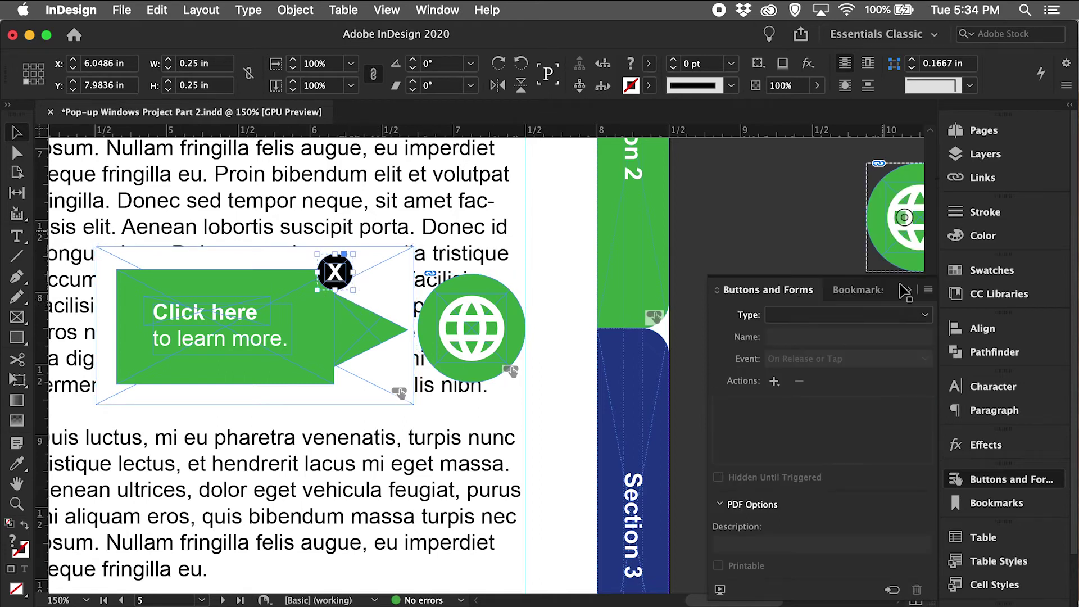
left_click(915, 314)
left_click(914, 334)
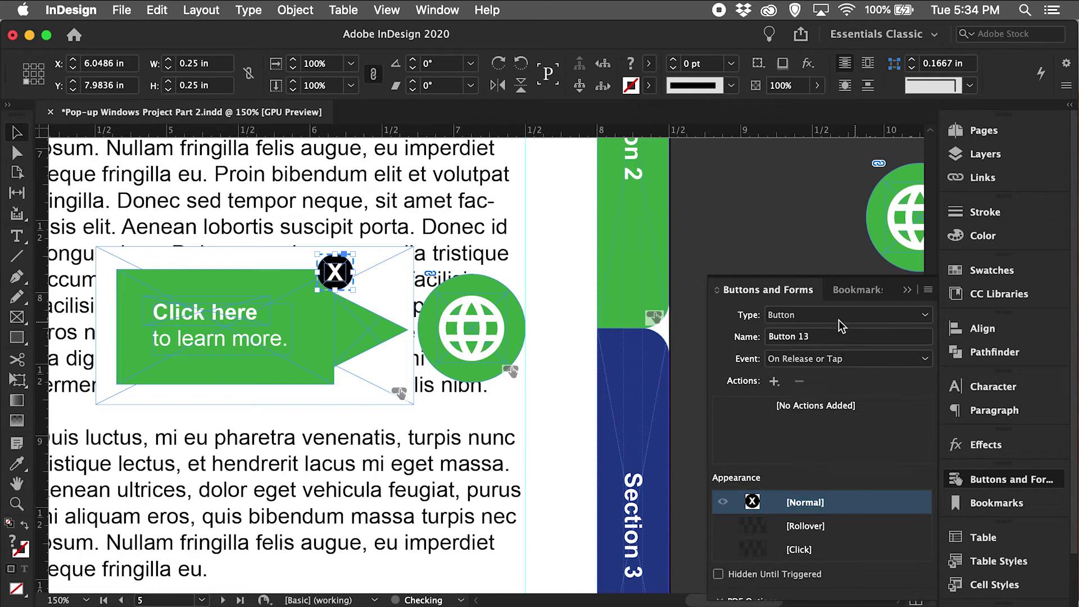
left_click(837, 241)
left_click_drag(837, 240, 766, 240)
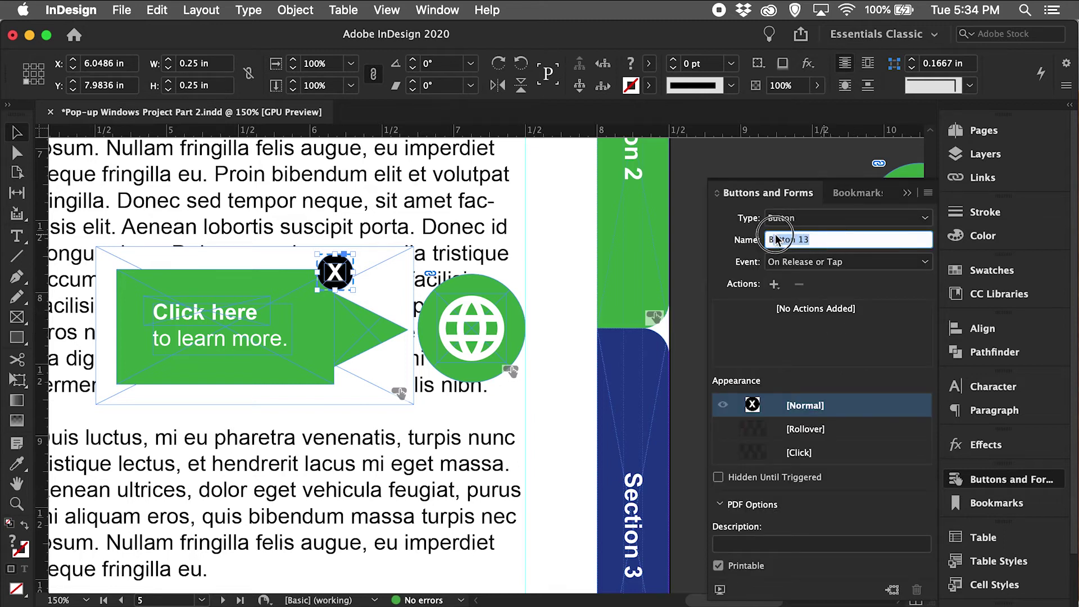
type("Hyperlink Close")
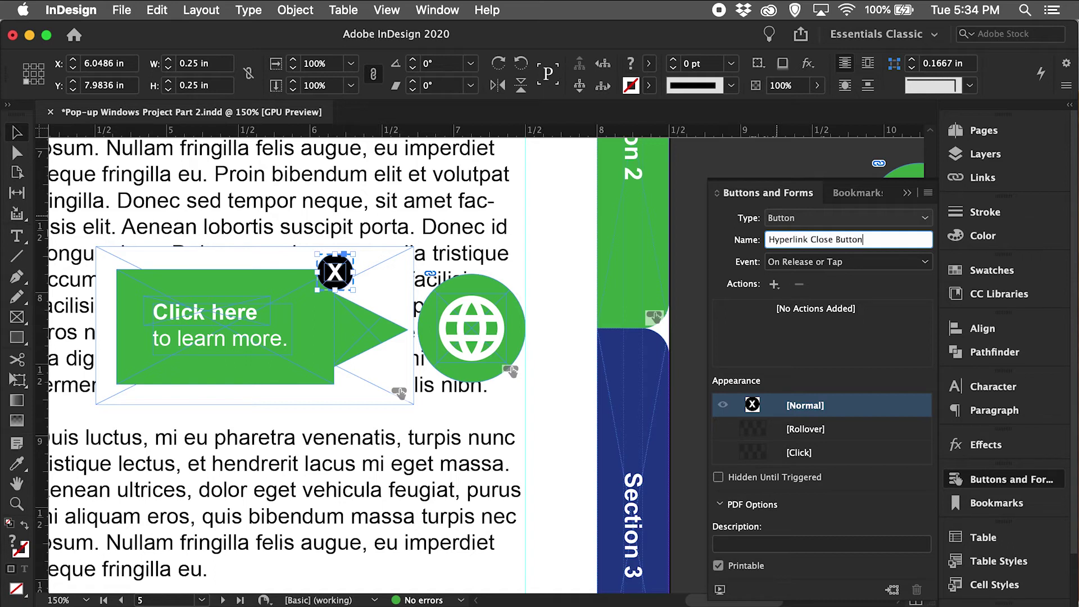
key("Return")
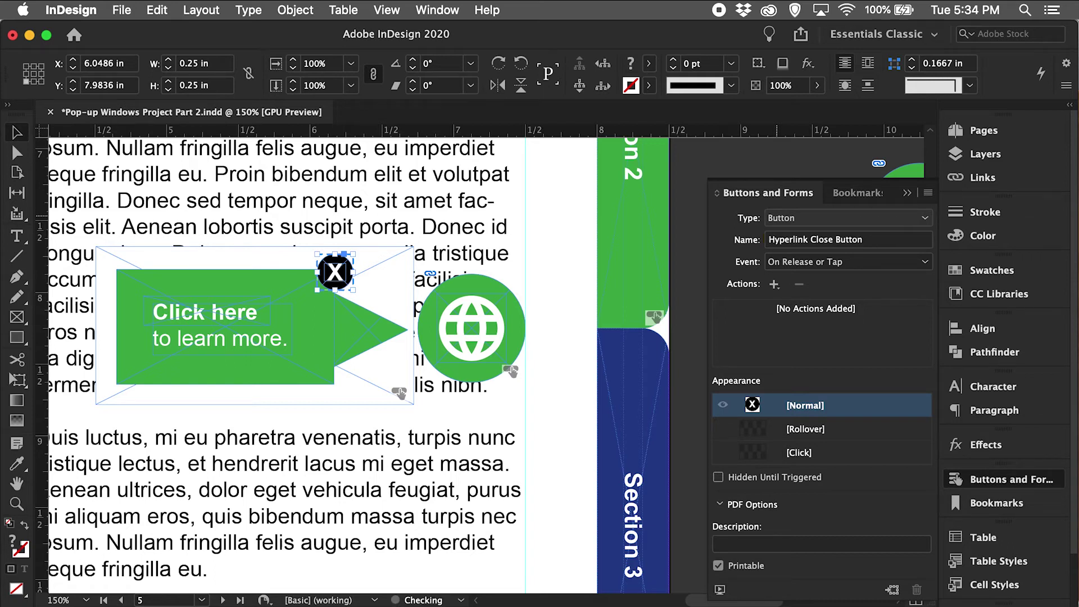
- Convert the empty frame over the "Click here" text to a button named "Hyperlink URL"
double_click(213, 320)
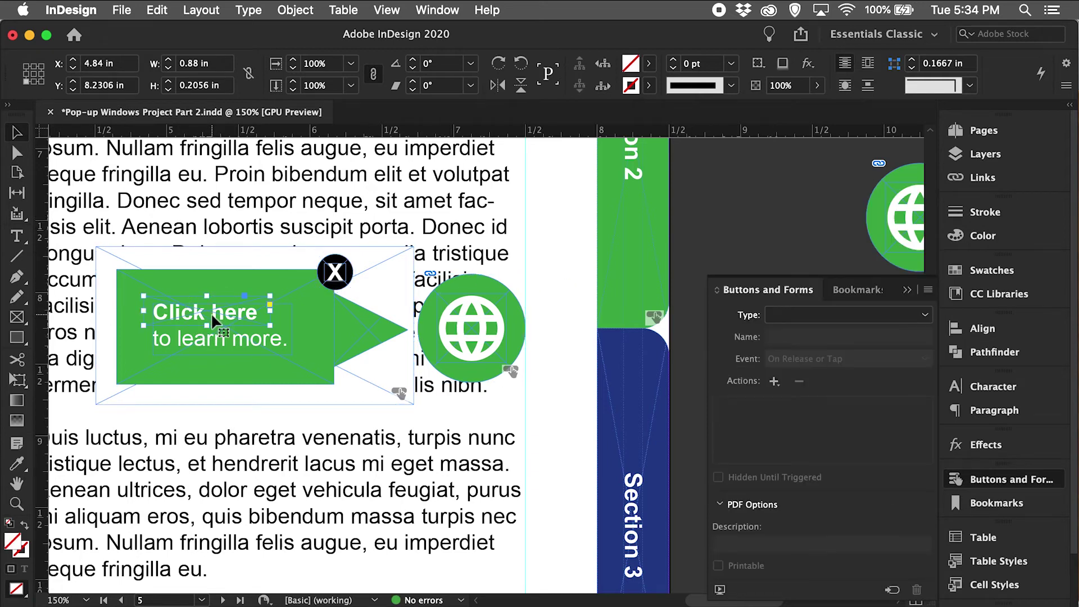
left_click(851, 317)
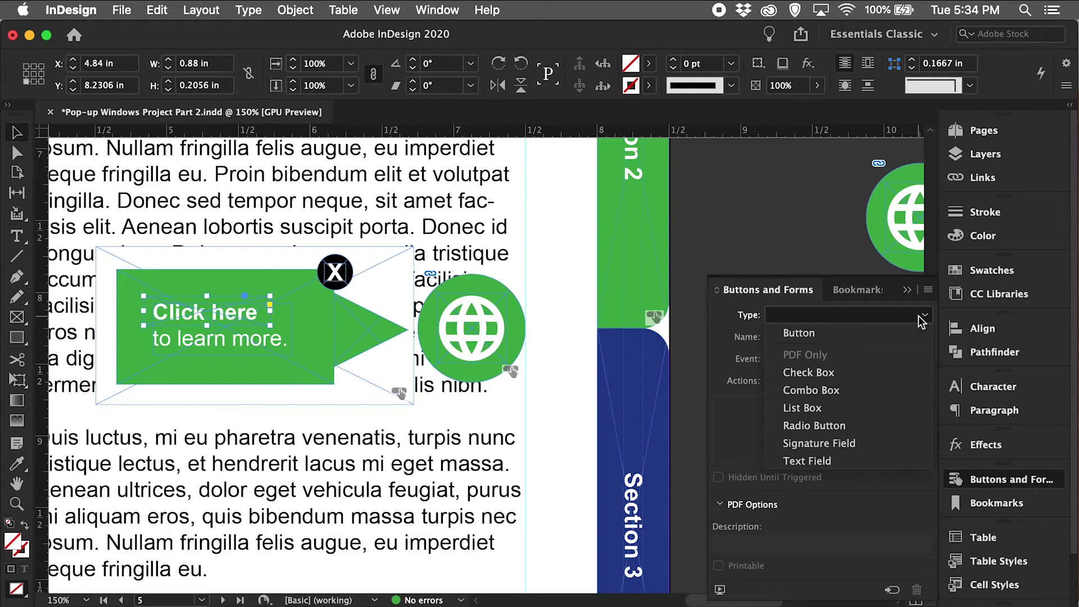
left_click(914, 335)
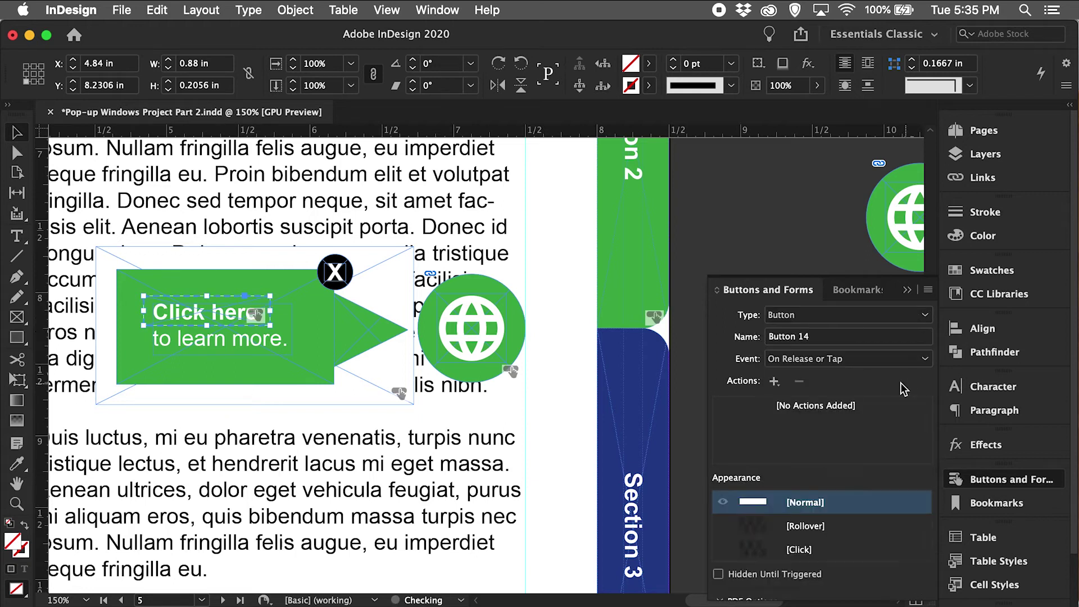
left_click(838, 241)
left_click_drag(846, 240, 755, 241)
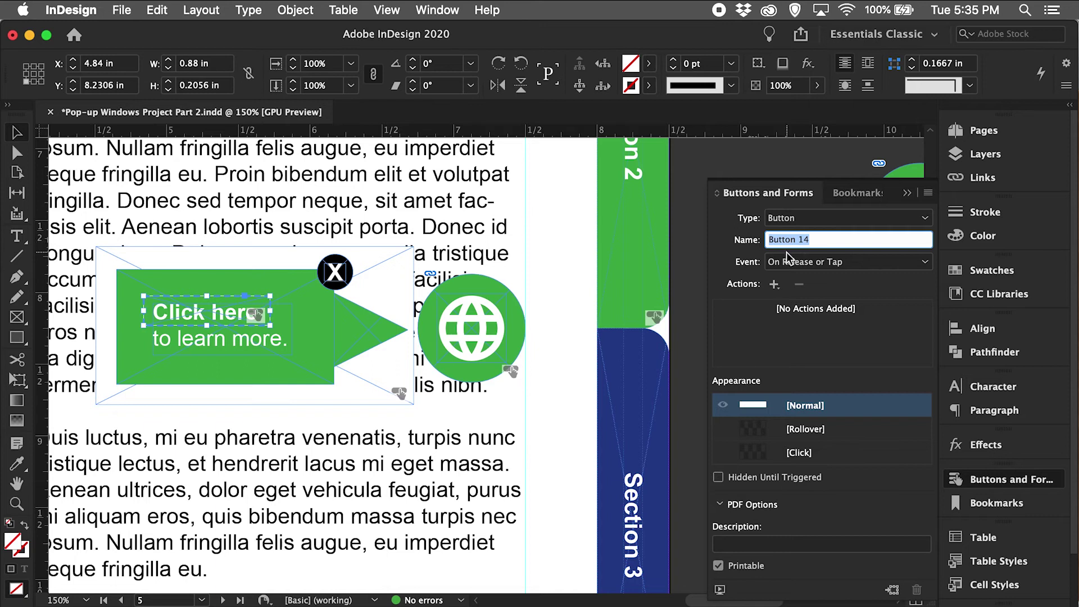
type("Hyperlink URL")
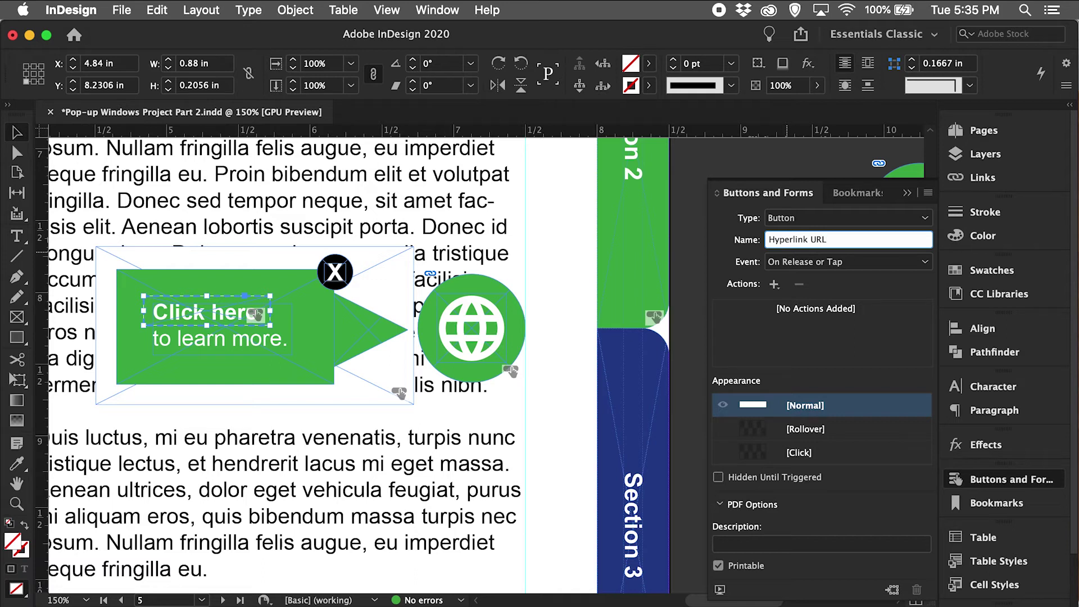
key("Return")
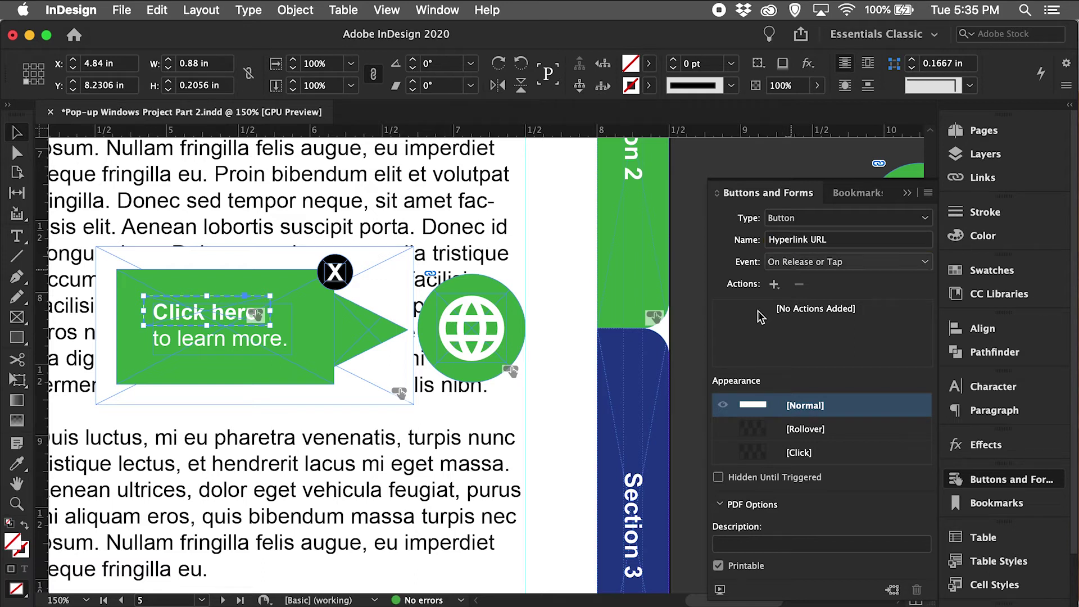
- Give the globe icon button a Show/Hide Buttons and Forms action that shows Hyperlink Icon, Hyperlink Text Box, Hyperlink Close Button and Hyperlink URL
left_click(581, 334)
left_click(497, 330)
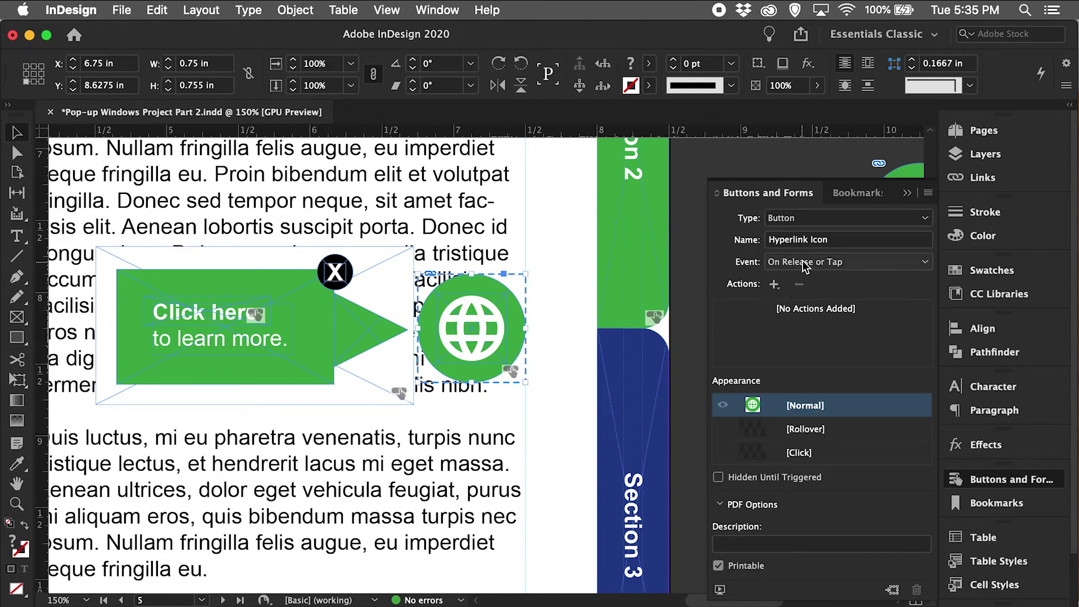
left_click(775, 285)
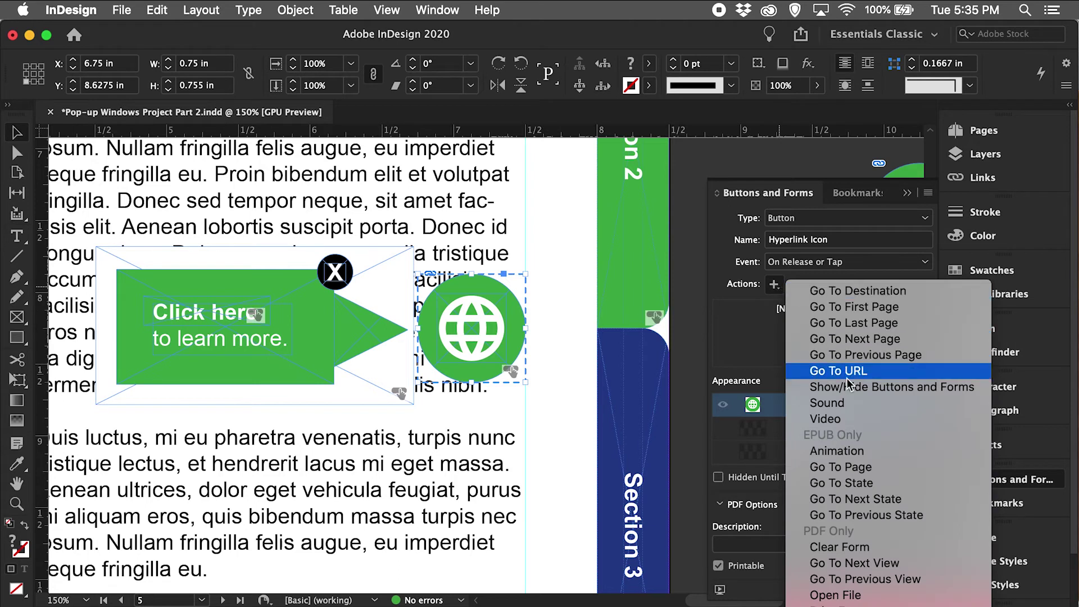
left_click(854, 388)
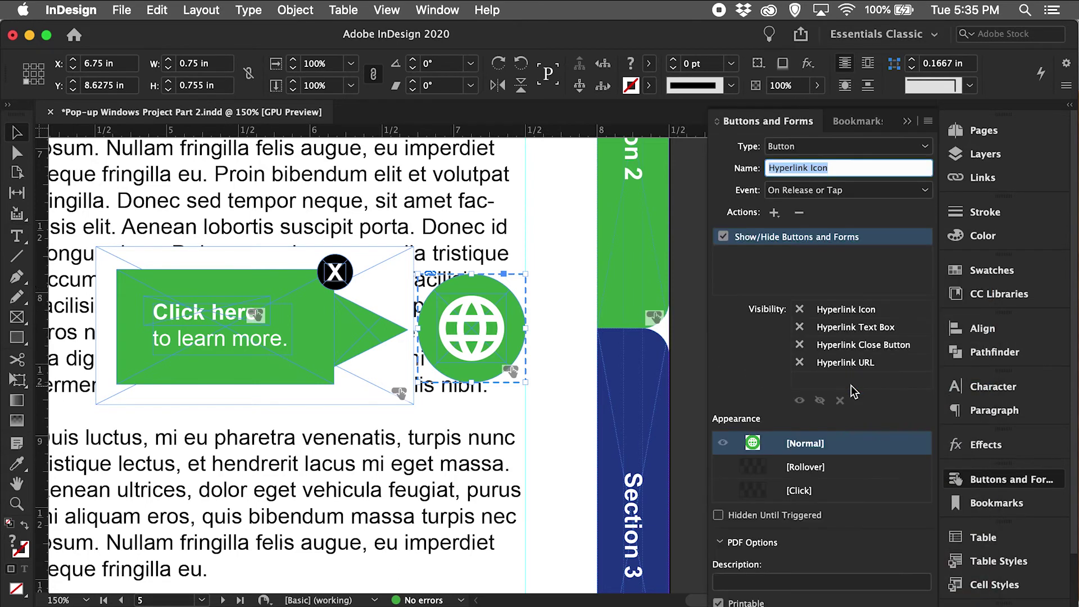
left_click(800, 310)
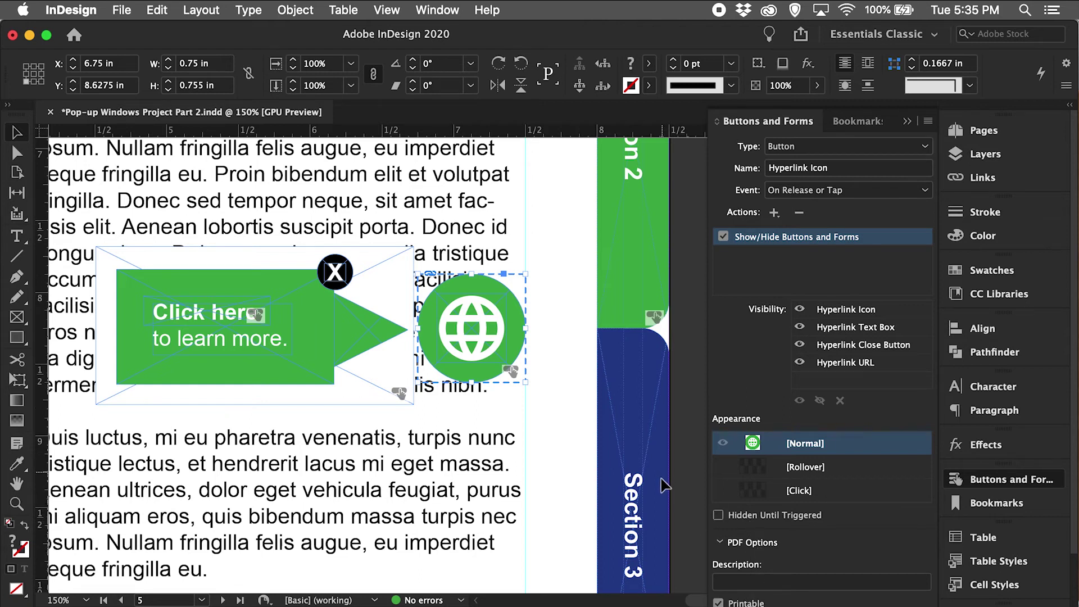
- Make the green Hyperlink Text Box pop-up button hidden until triggered and non-printing
left_click(392, 328)
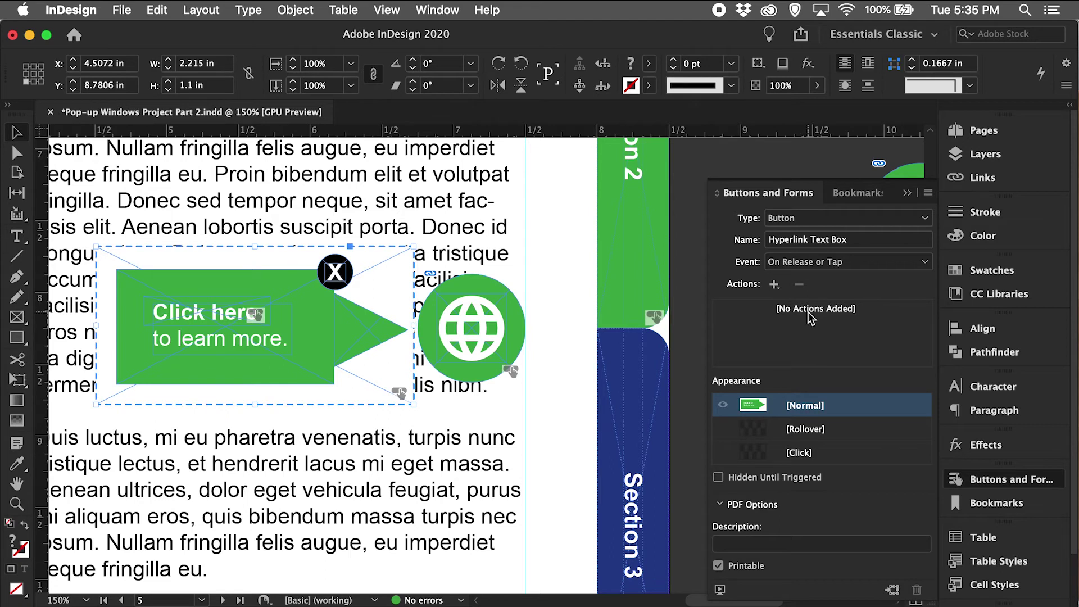
left_click(719, 478)
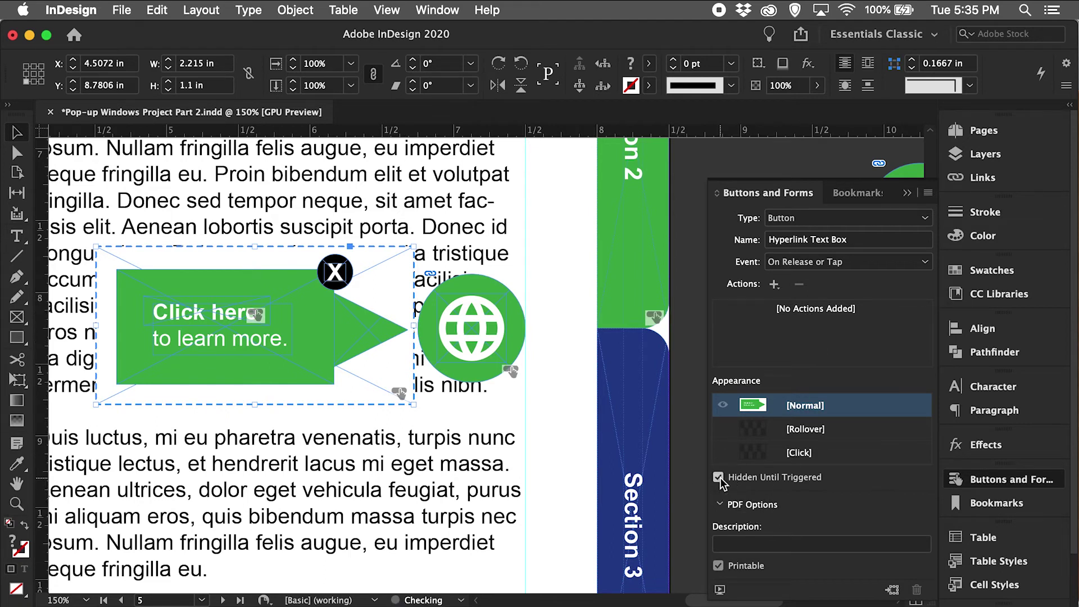
left_click(719, 567)
- Give the green pop-up's X button a Show/Hide action showing Hyperlink Icon and hiding the other three, and make it hidden until triggered and non-printing
left_click(344, 274)
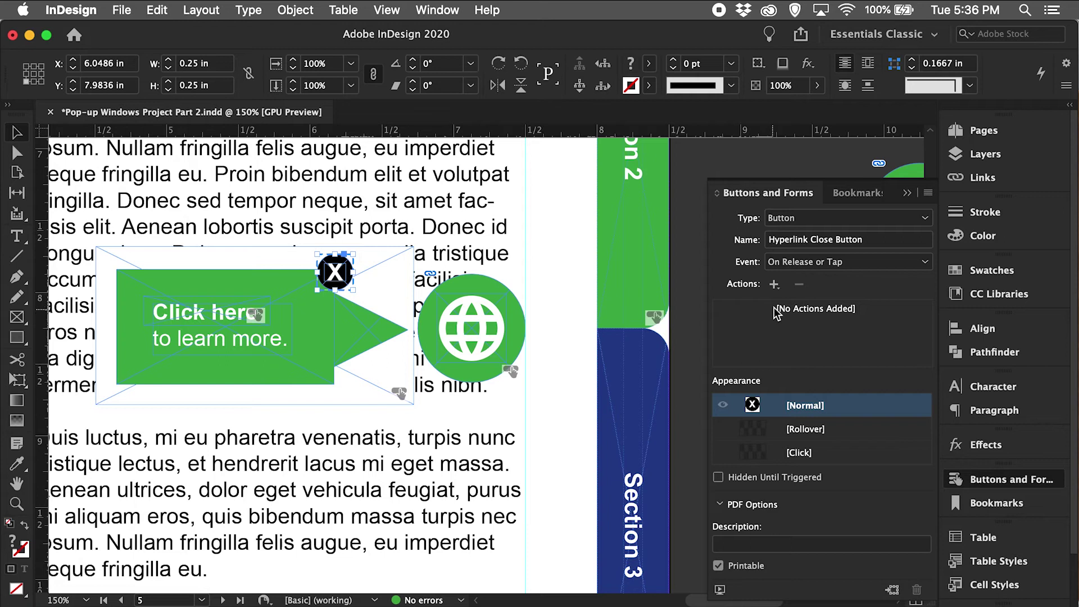
left_click(774, 284)
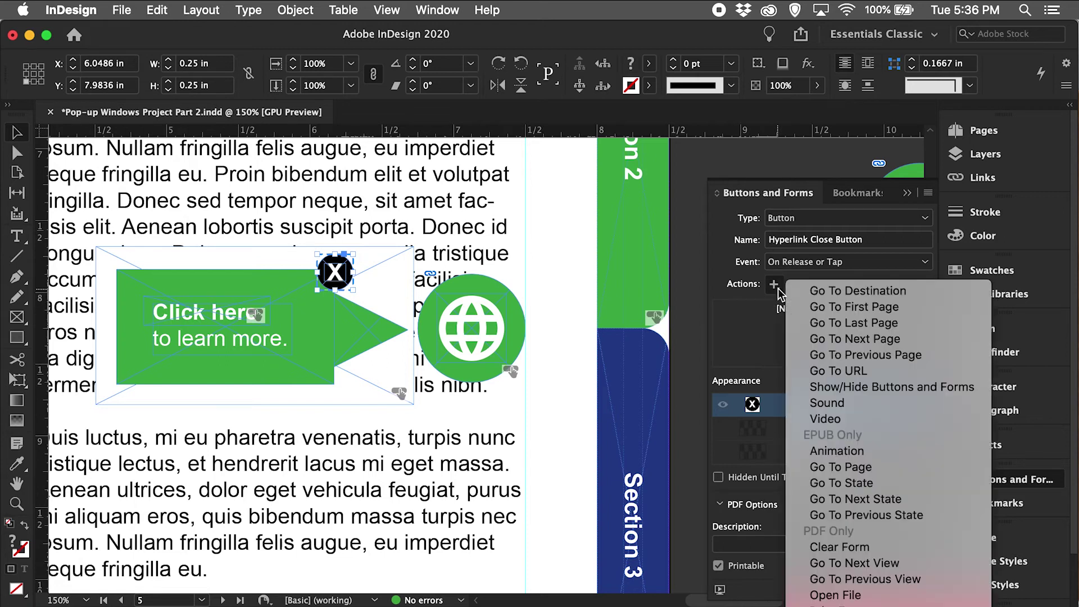
left_click(857, 387)
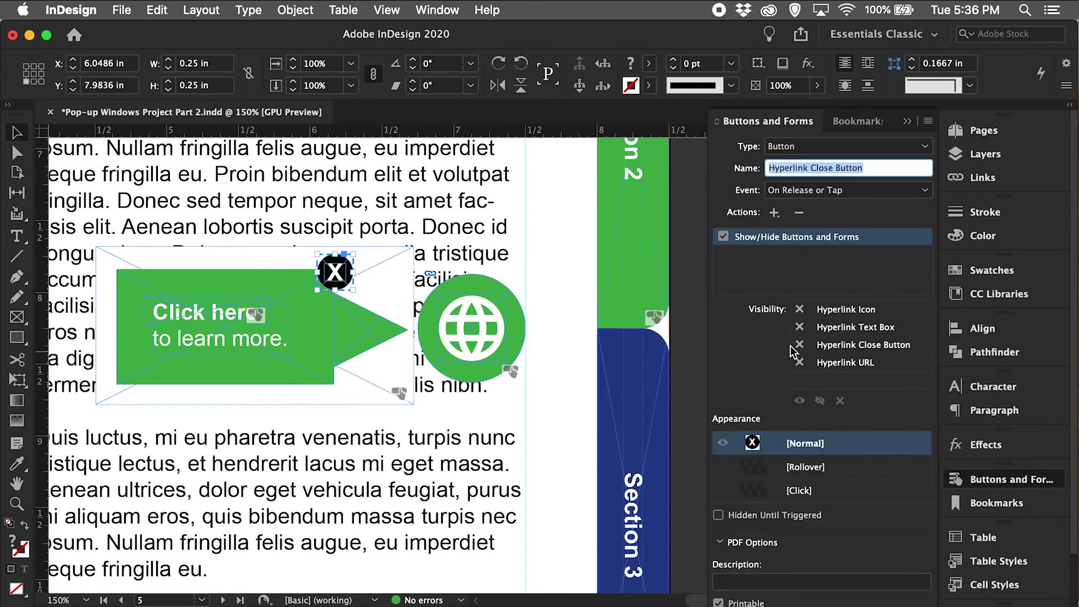
left_click(800, 309)
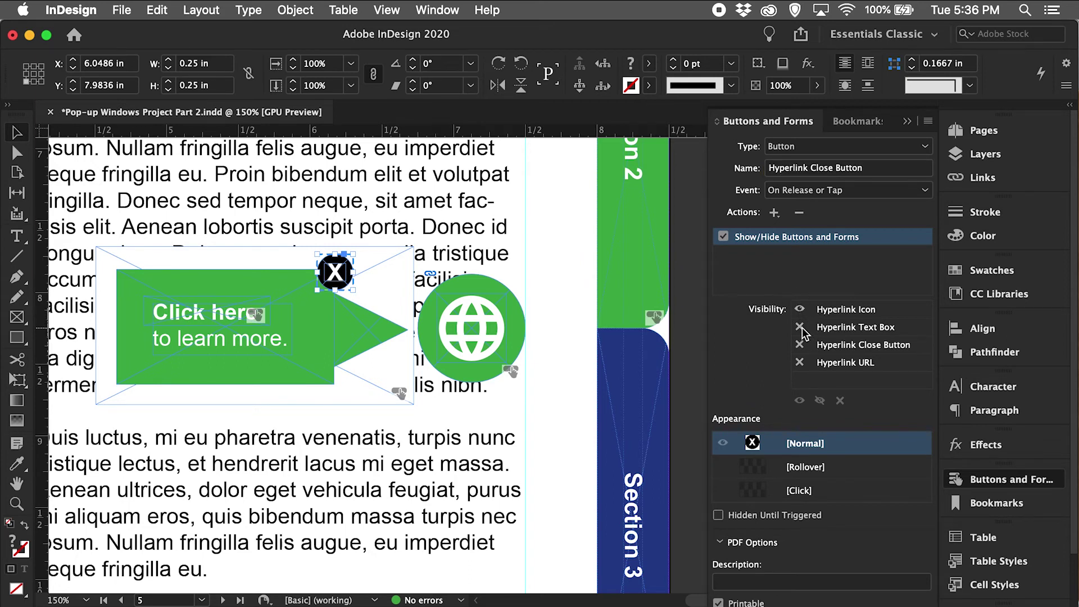
left_click(800, 345)
left_click(800, 362)
left_click(800, 362)
left_click(718, 515)
left_click(719, 602)
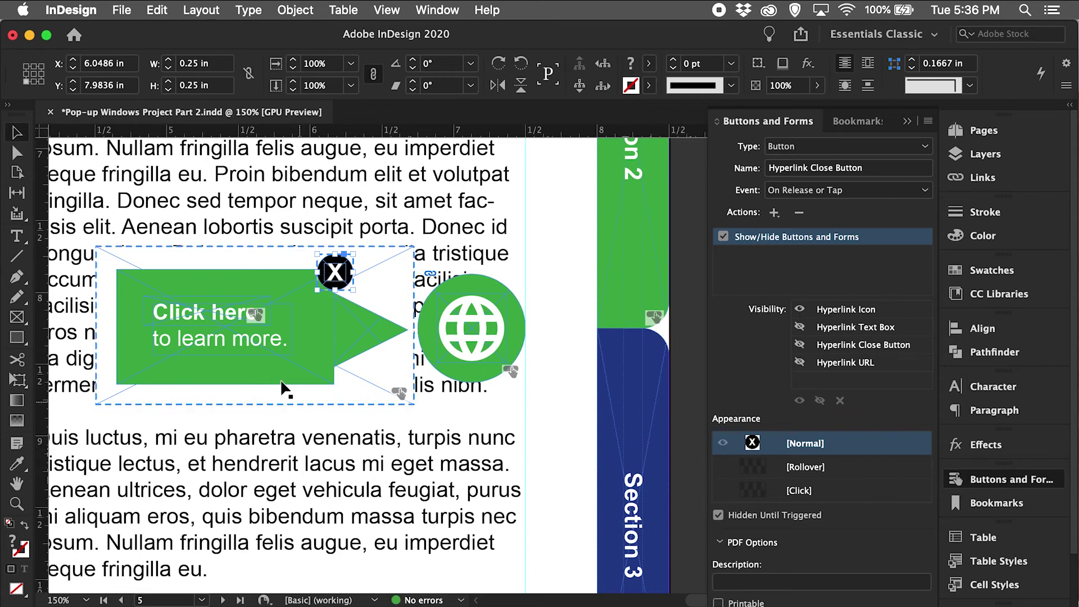
left_click(218, 320)
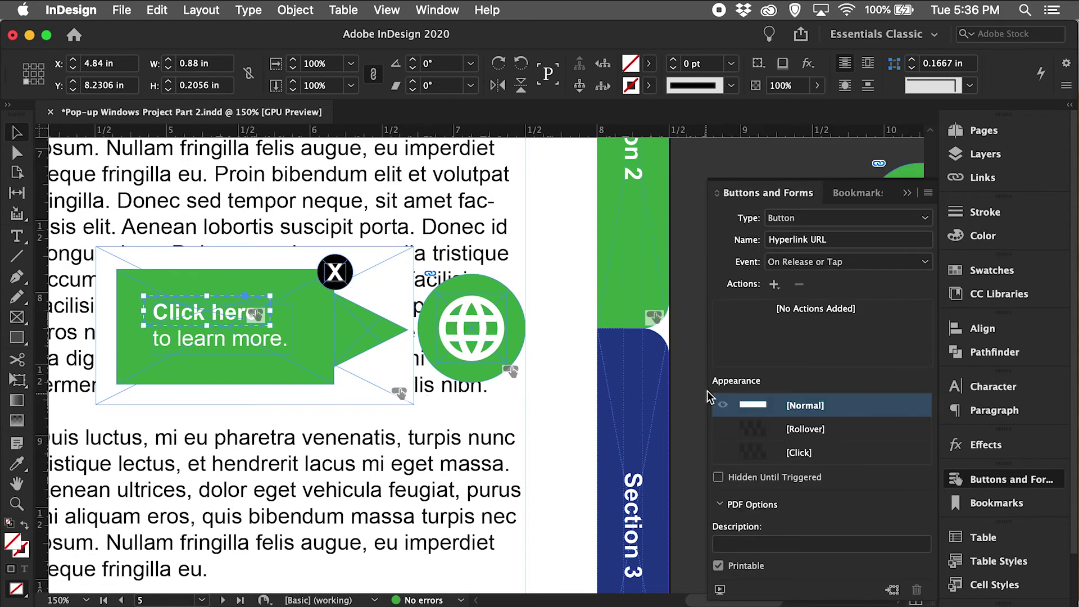
left_click(775, 286)
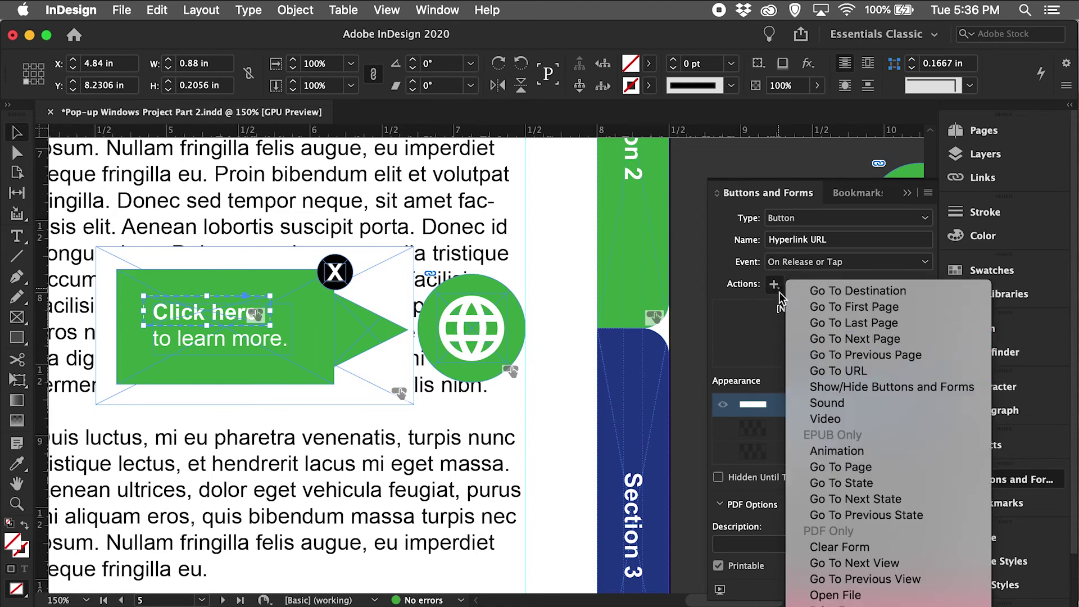
left_click(875, 374)
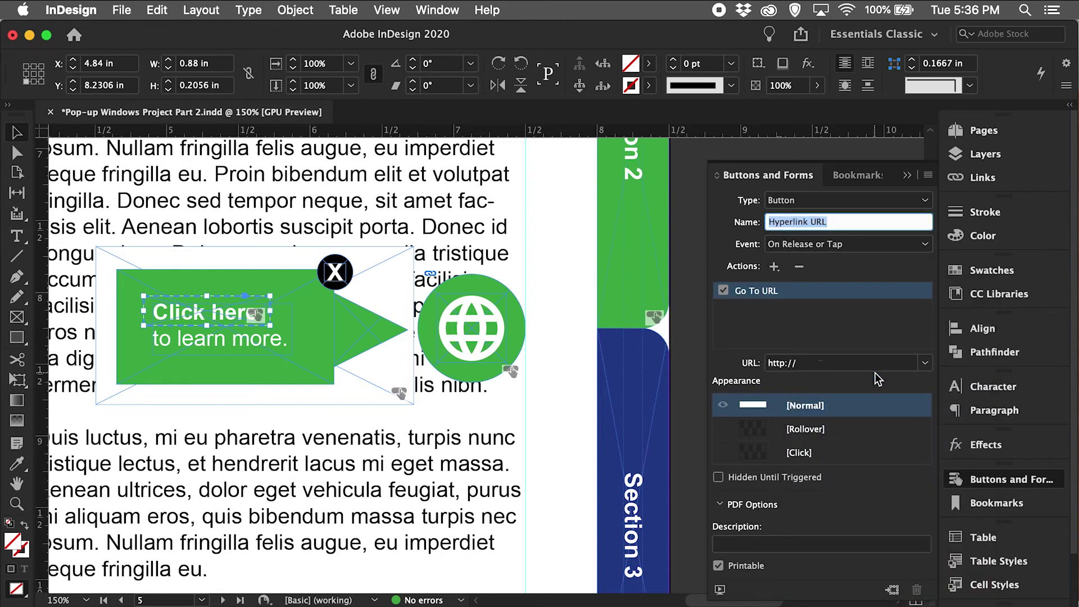
left_click(837, 363)
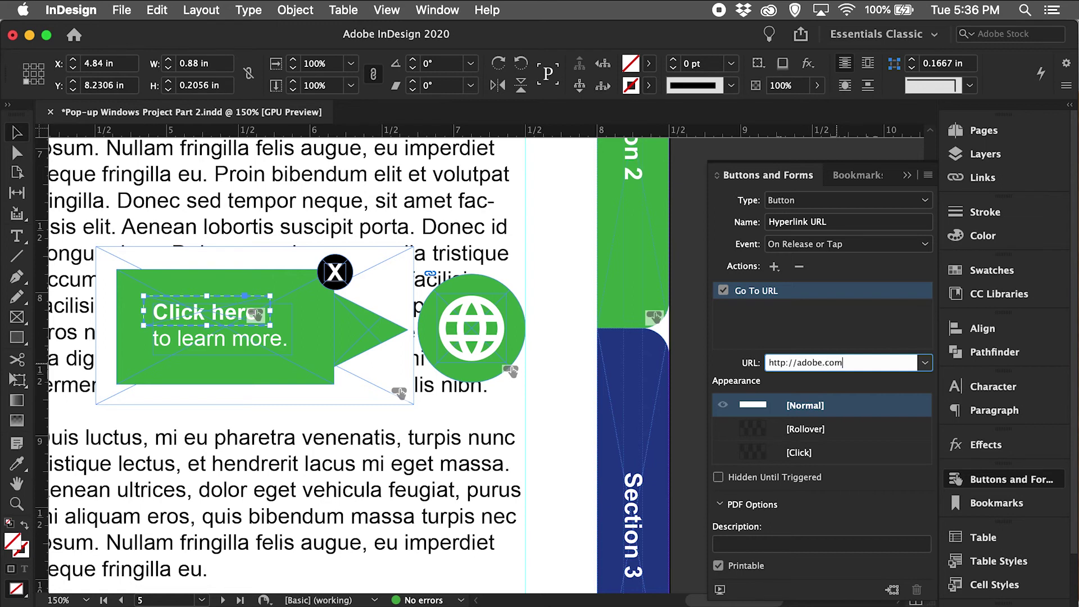
key("Return")
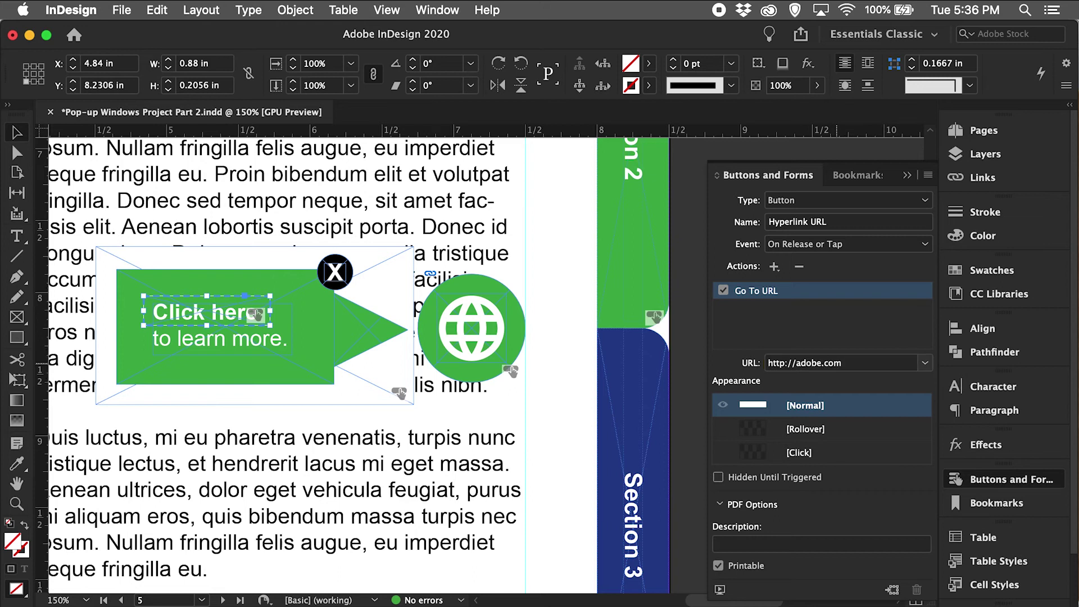
- Make the Hyperlink URL button hidden until triggered and non-printing, then deselect it and put away the button settings
left_click(719, 477)
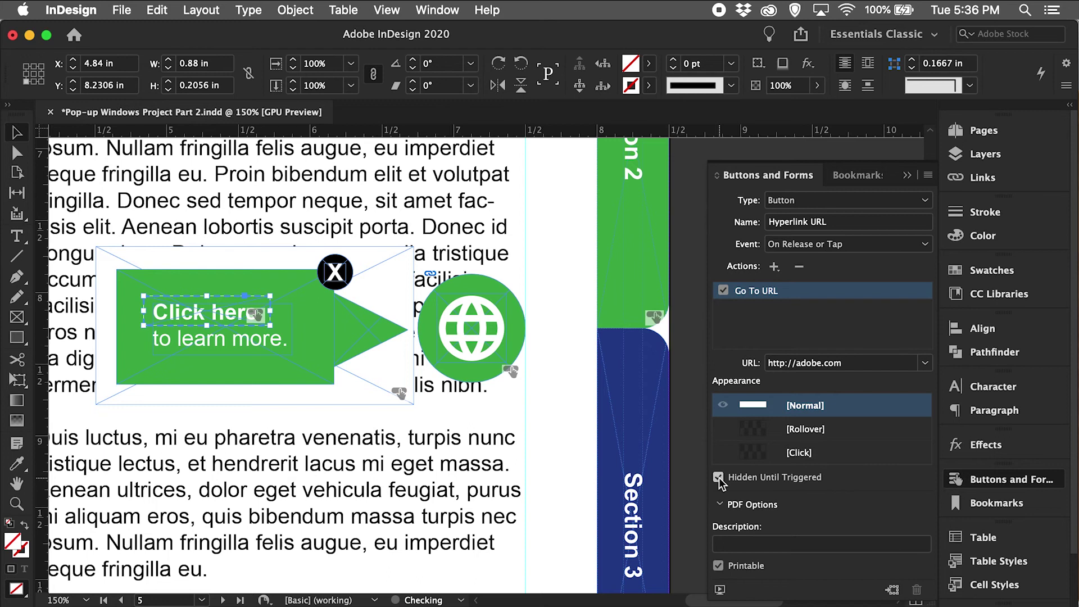
left_click(719, 566)
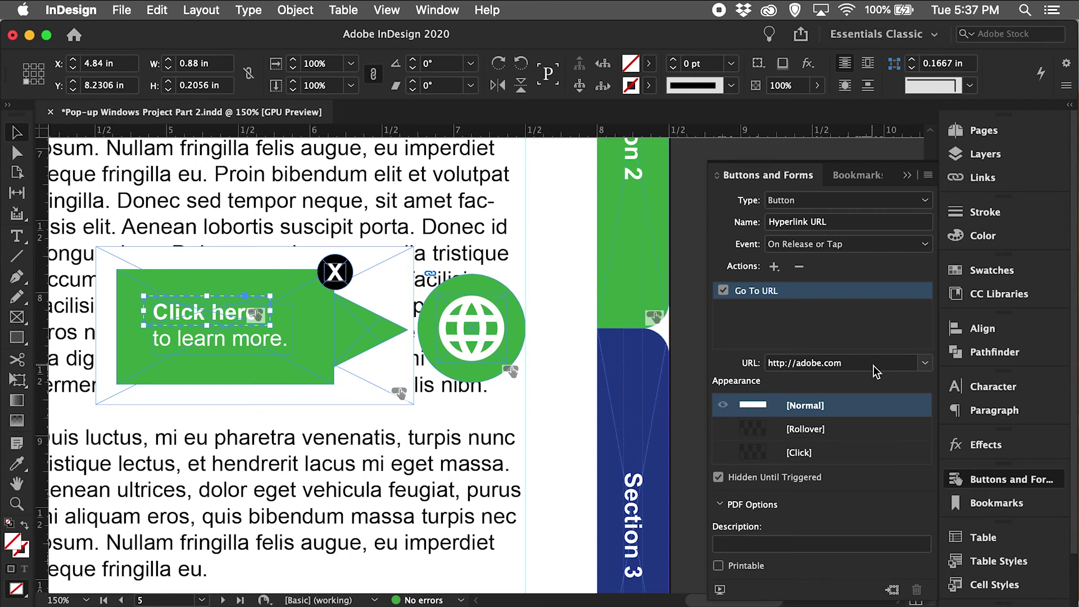
left_click(695, 364)
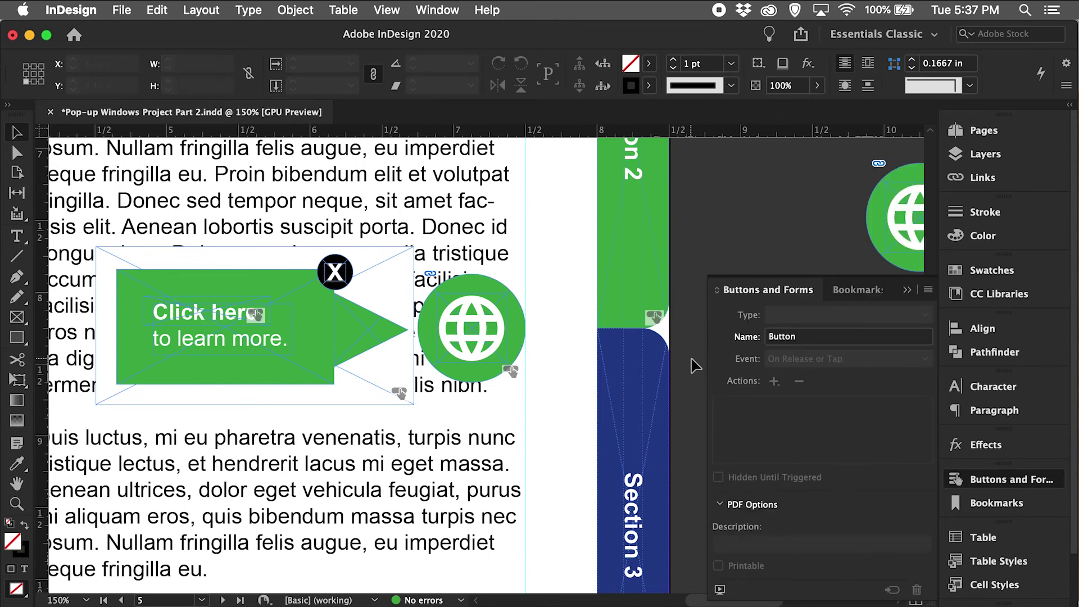
left_click(975, 480)
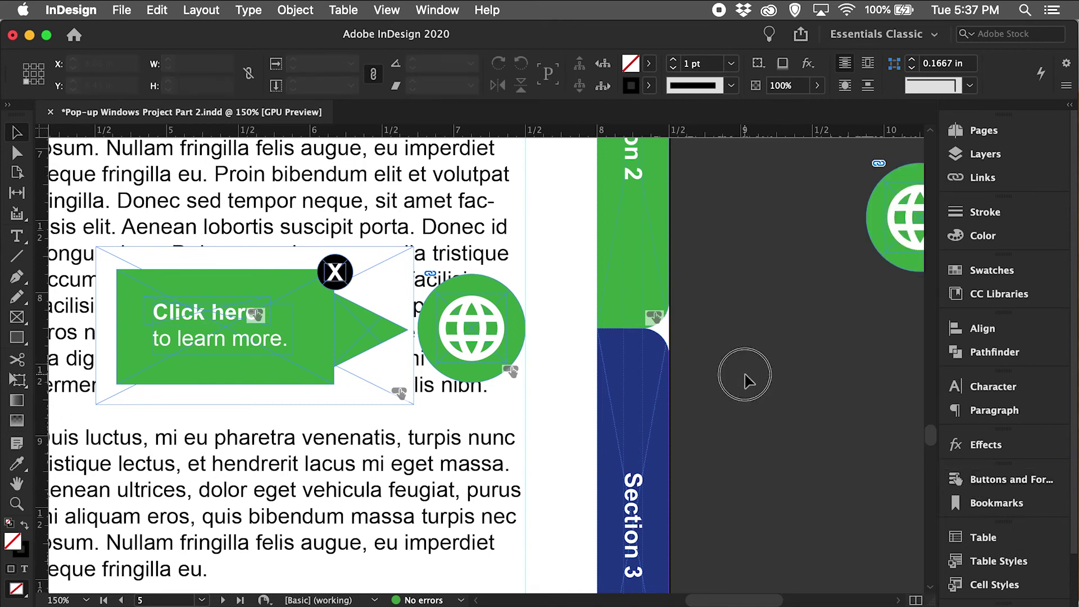
- Export all pages as the interactive PDF "Pop-up Windows Project Part 2.pdf", replacing the existing file
left_click(133, 8)
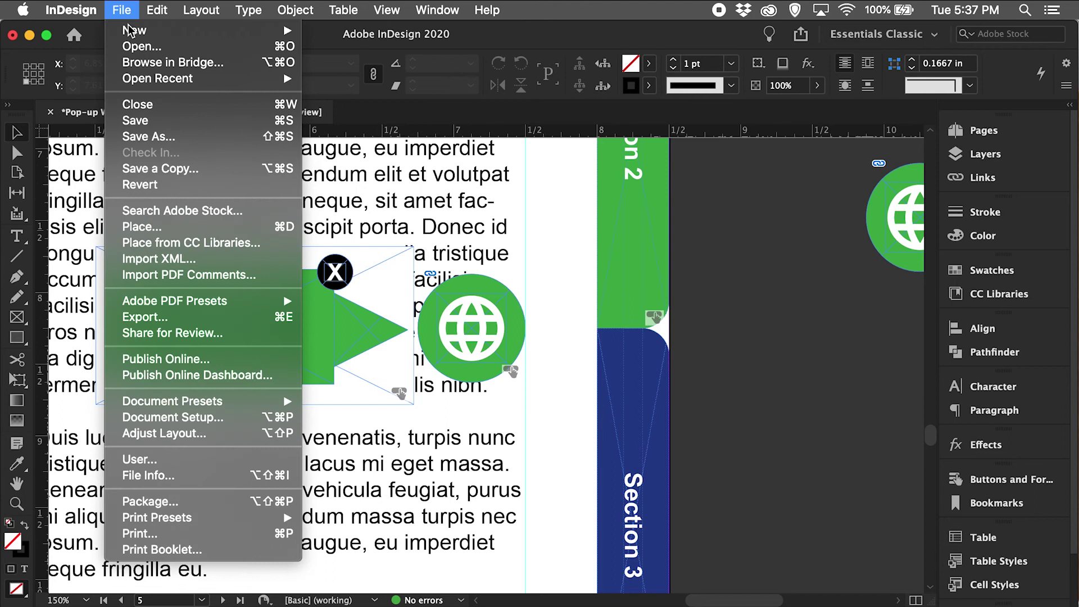
left_click(174, 318)
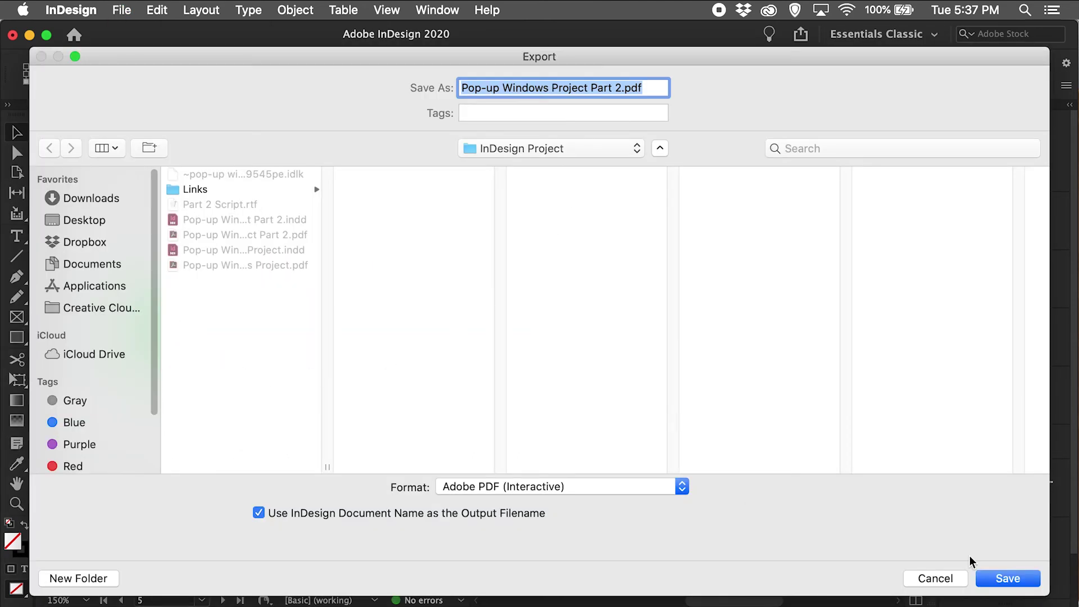
left_click(1020, 580)
left_click(681, 166)
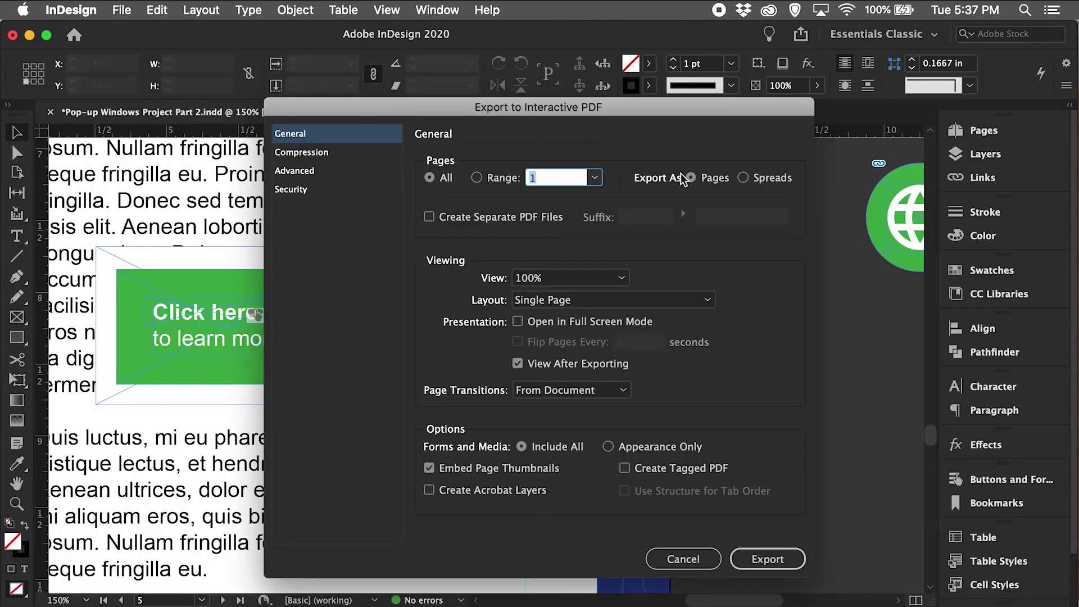
left_click(764, 559)
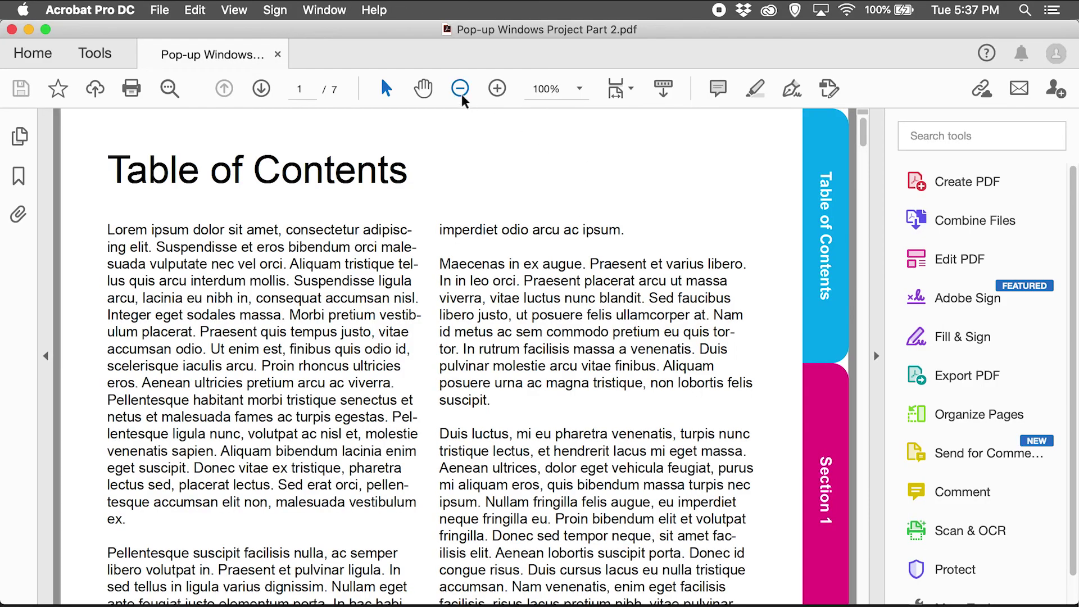
- In the exported PDF at 66.7% zoom, open the globe icon's pop-up on page 5 and follow its "Click here" link, allowing the connection to adobe.com
left_click(460, 91)
left_click(461, 92)
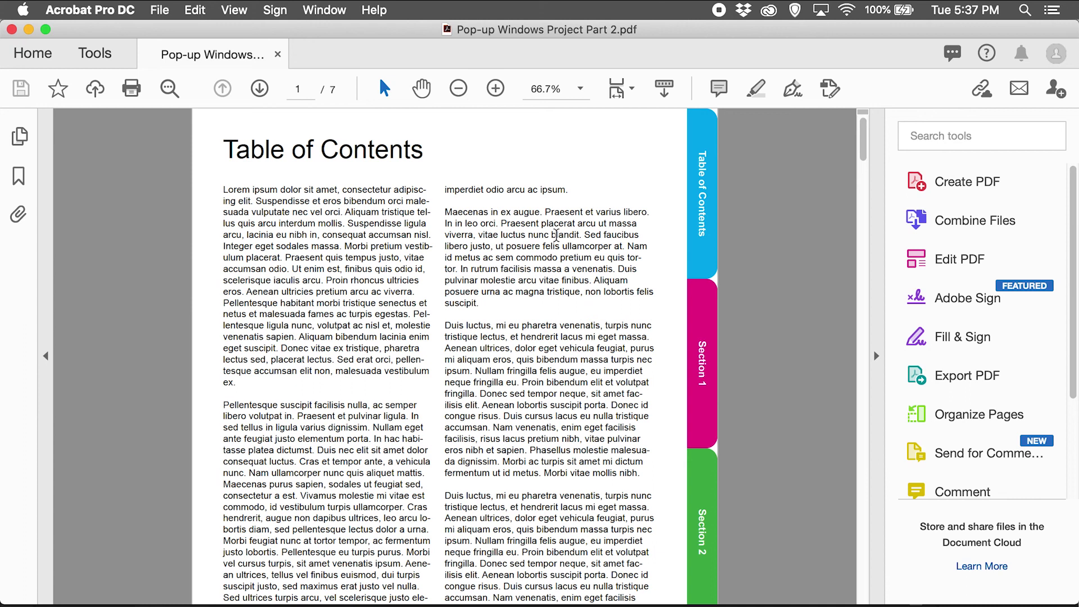
scroll(558, 266, "down", 3)
scroll(558, 267, "down", 6)
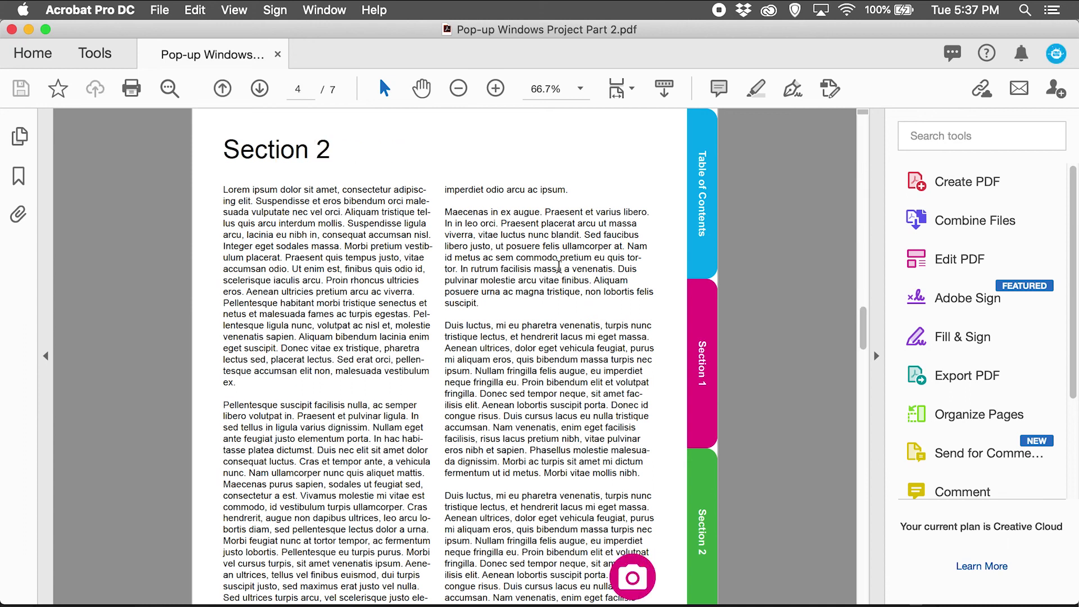
scroll(566, 314, "down", 3)
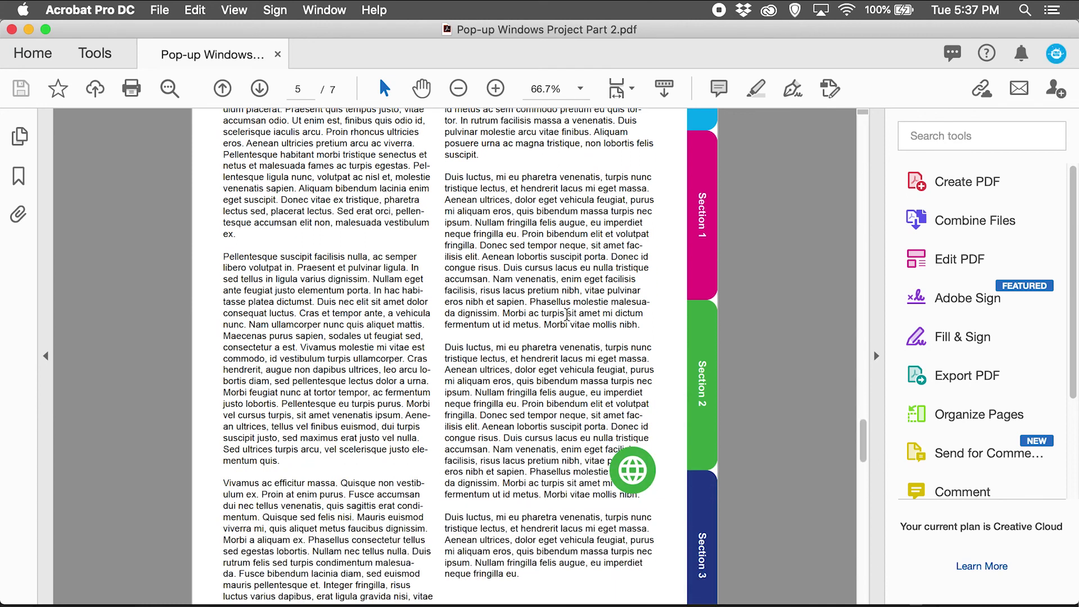
left_click(635, 470)
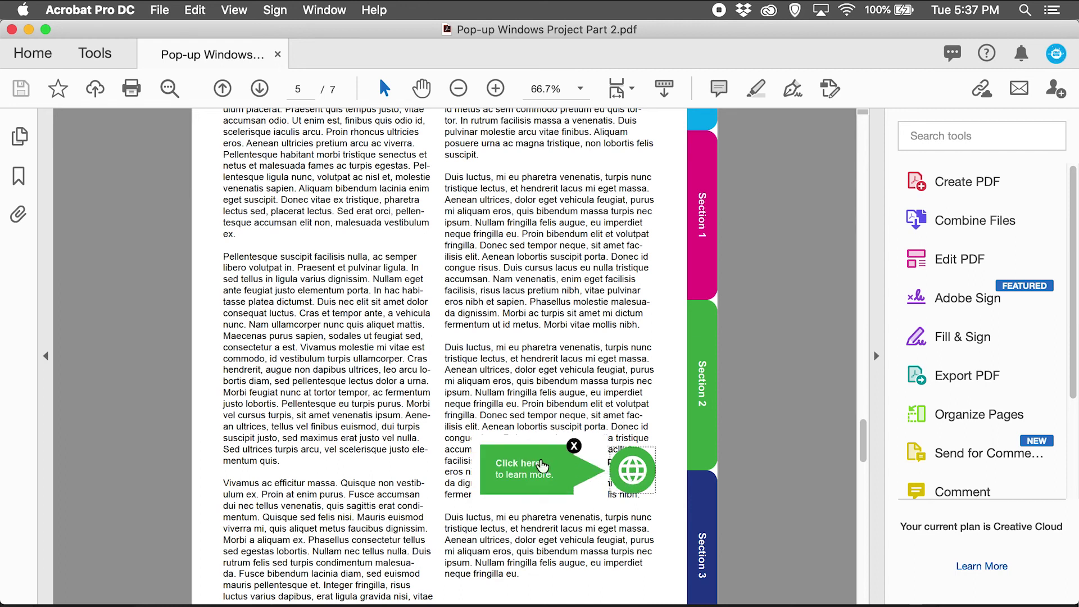
left_click(522, 469)
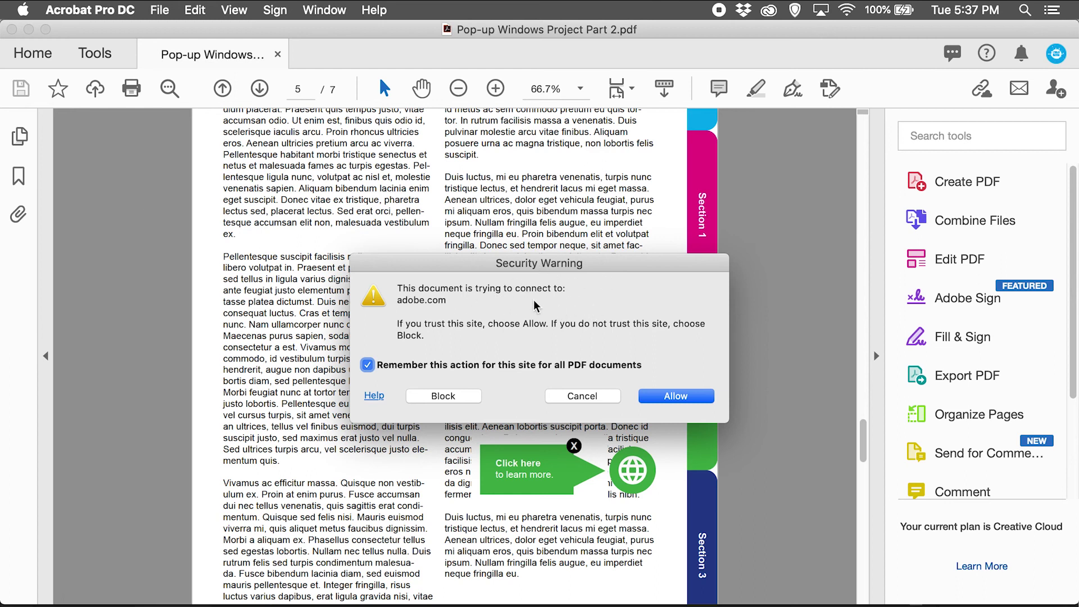
left_click(676, 396)
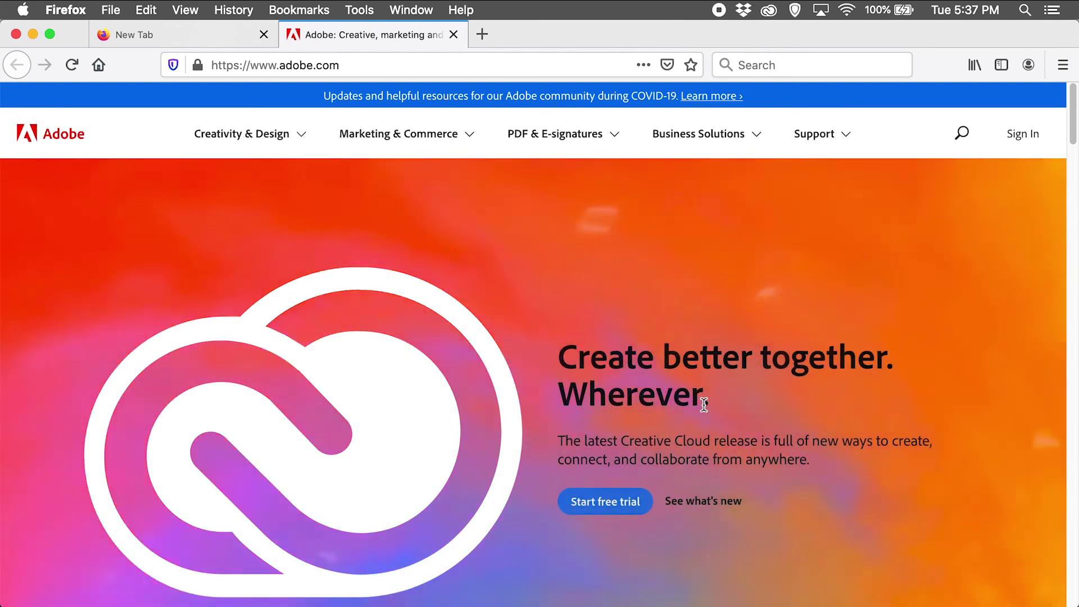
- Switch back from the browser to the PDF in Acrobat and close the green web link pop-up with its X button
key("ctrl+Up")
left_click(824, 356)
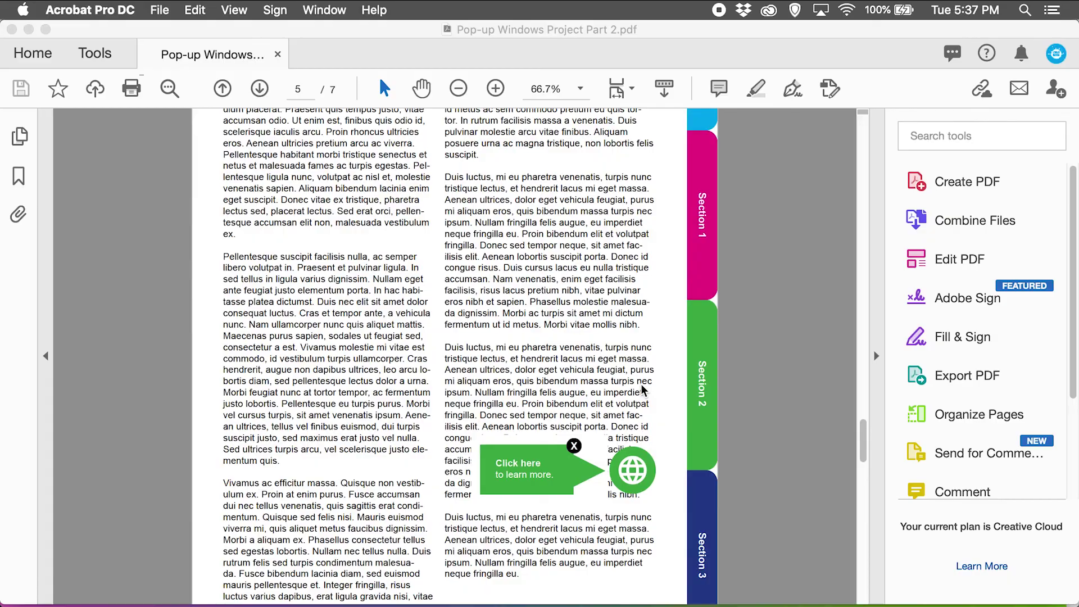
scroll(787, 441, "down", 2)
scroll(791, 442, "up", 2)
left_click(573, 445)
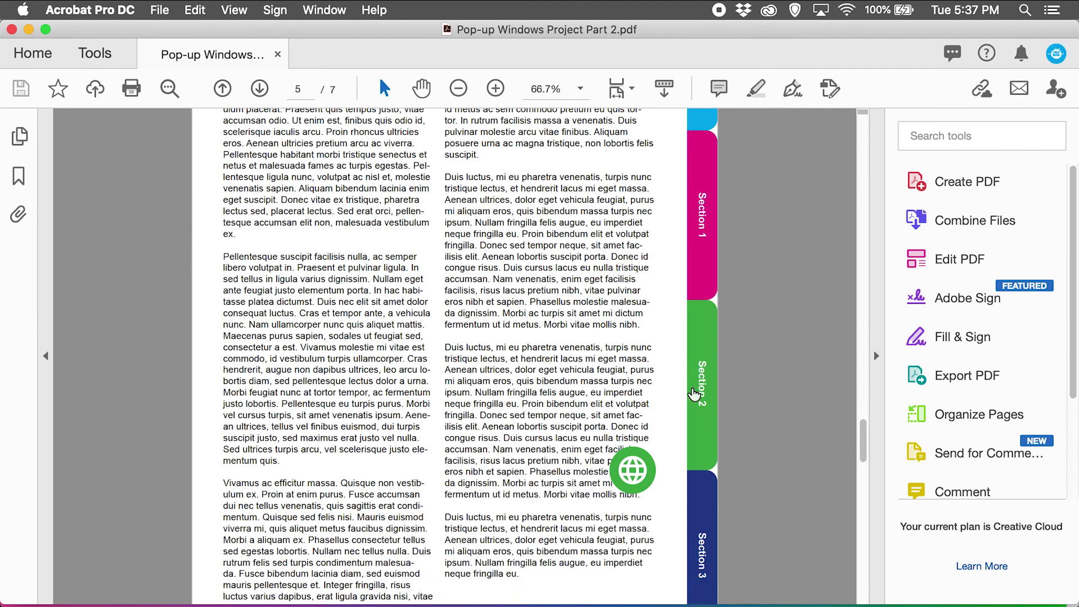
- Test the phone icon on page 2 by opening its contact pop-up and closing it
scroll(724, 391, "up", 10)
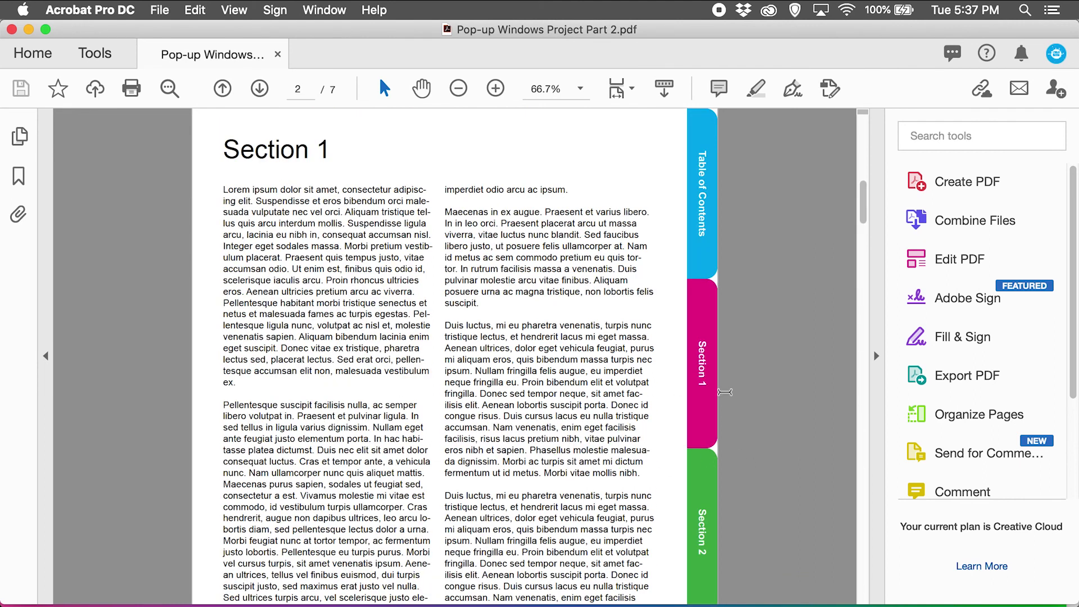
scroll(708, 416, "down", 3)
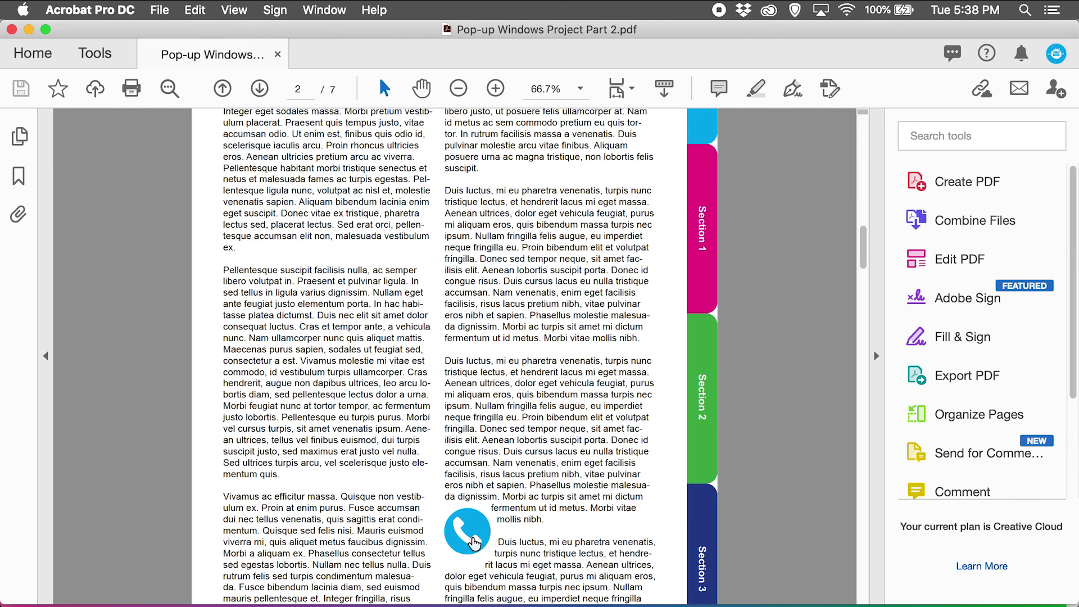
left_click(475, 542)
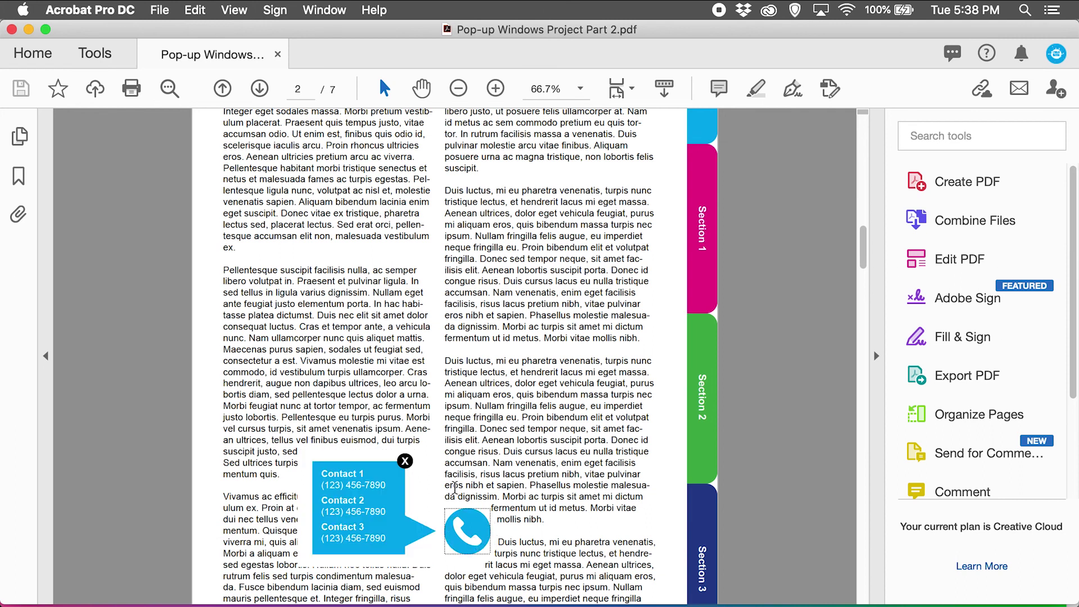
left_click(405, 462)
- Test the rollover phone icon on page 3 by triggering its contact pop-up and closing it
scroll(589, 438, "down", 5)
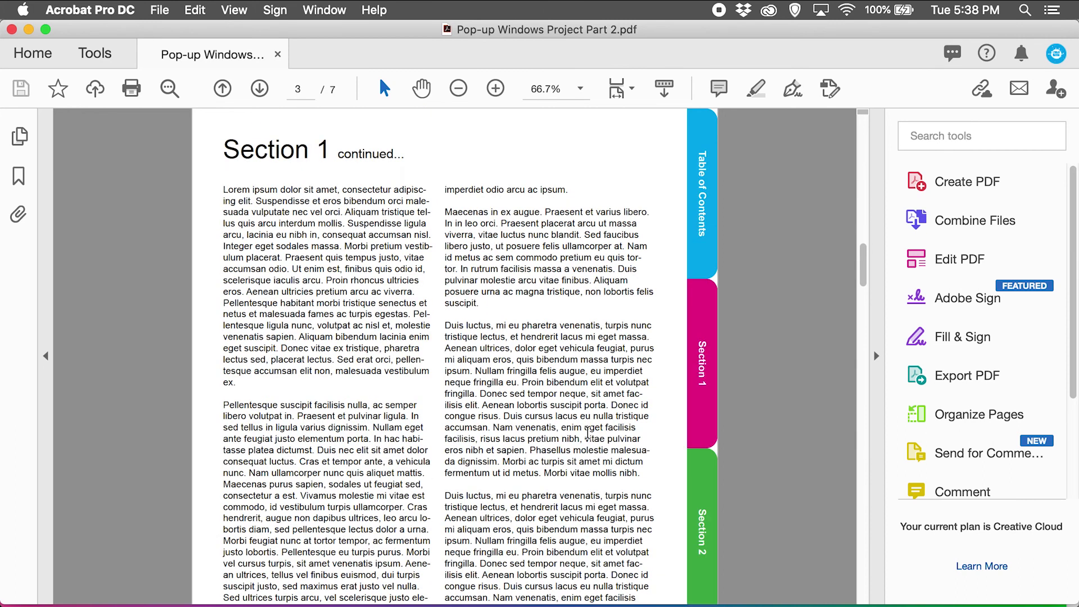
mouse_move(483, 534)
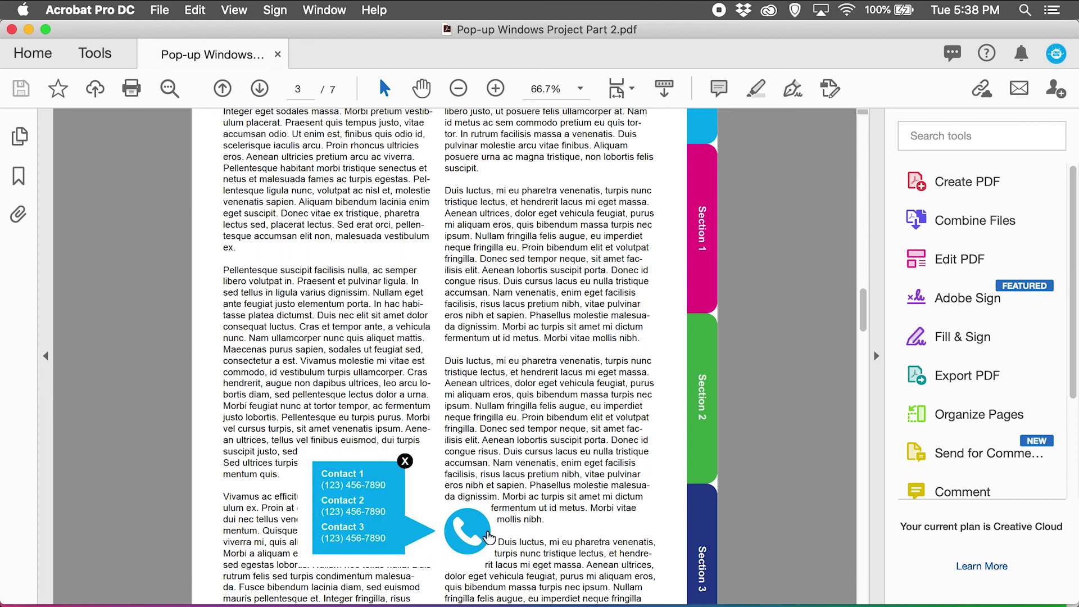
left_click(405, 461)
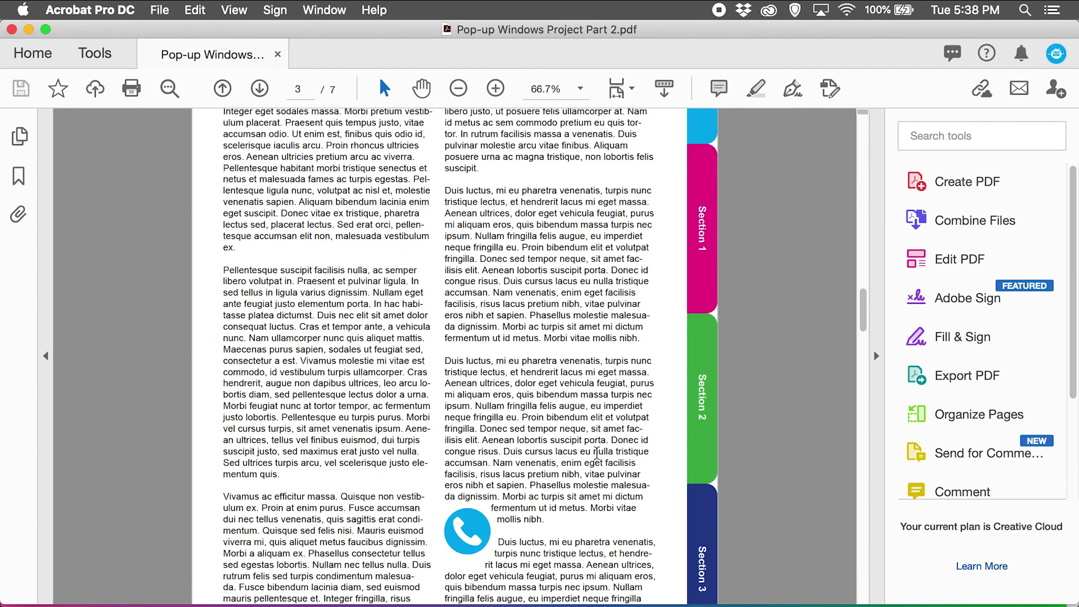
- Test the camera icon on page 4 by opening its beach photo pop-up and closing it
scroll(604, 452, "down", 5)
scroll(604, 452, "down", 3)
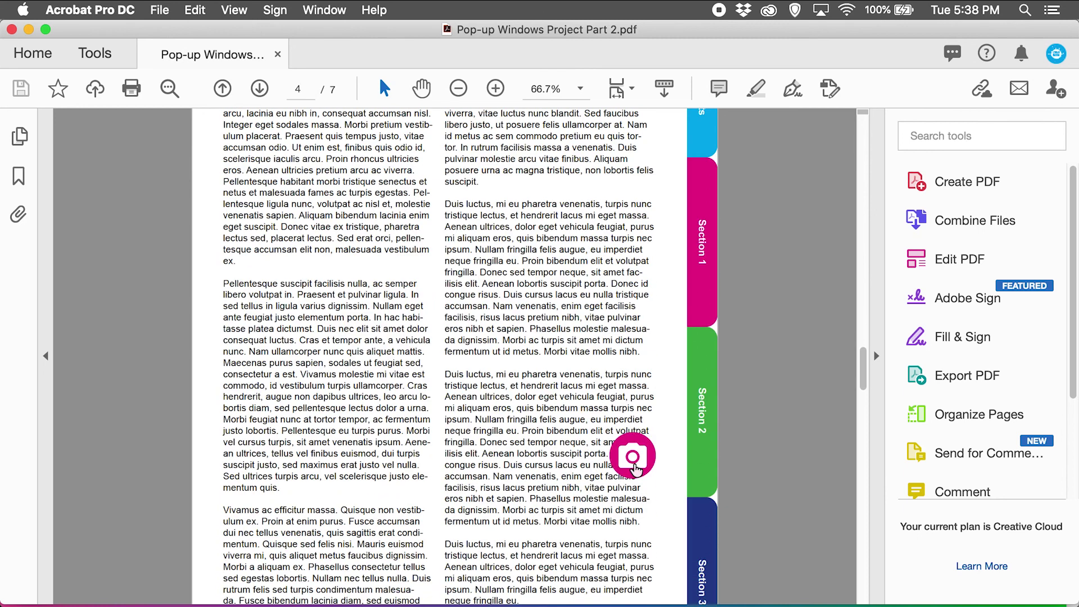
left_click(634, 469)
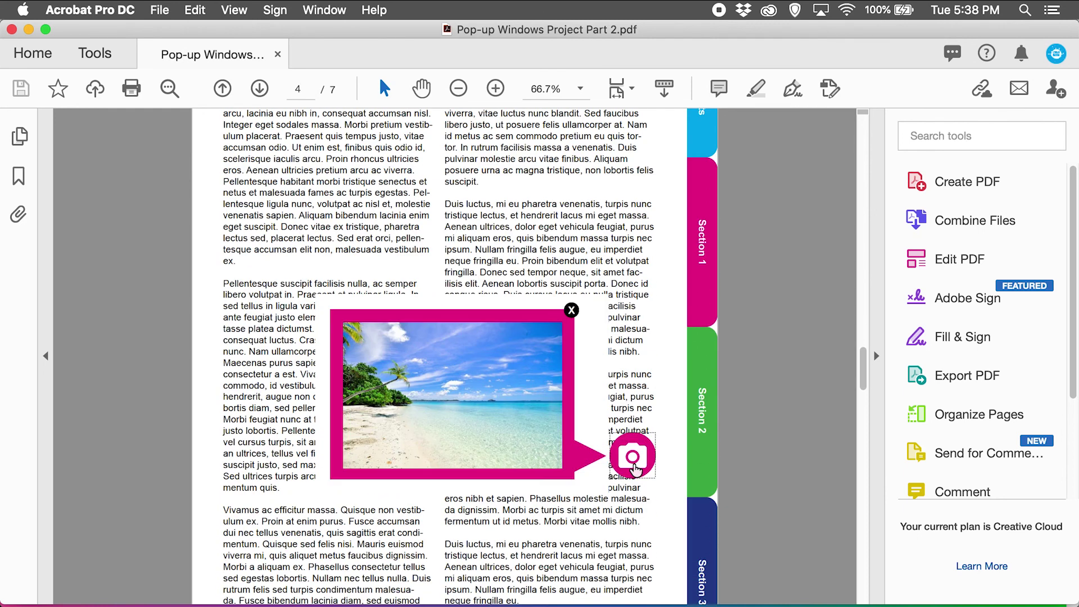
left_click(571, 310)
- Reopen the globe icon's pop-up on page 5 and follow its "Click here" web link again
scroll(579, 331, "down", 10)
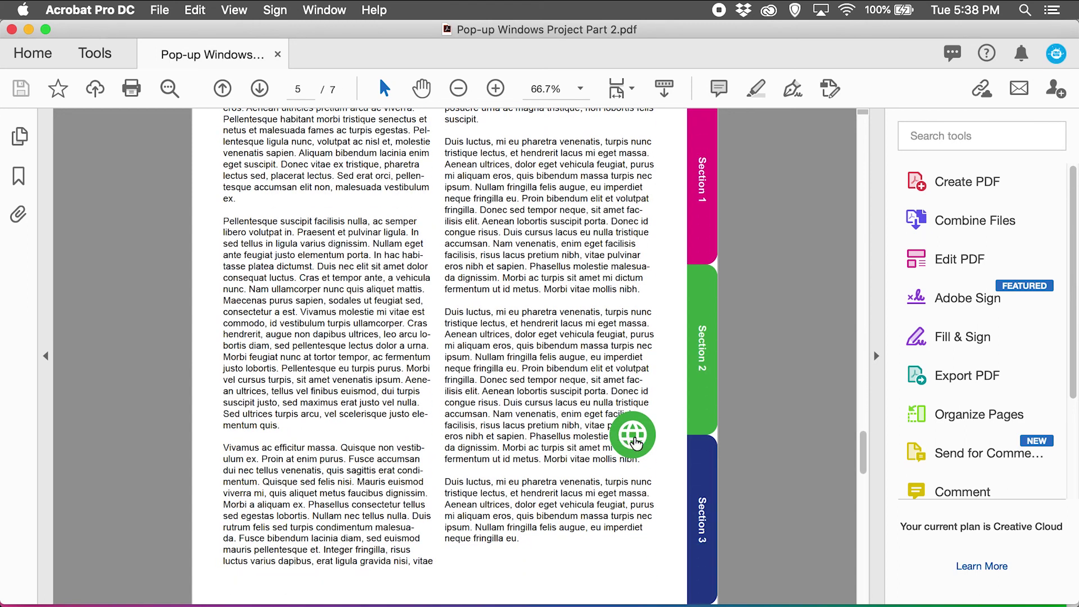
left_click(635, 444)
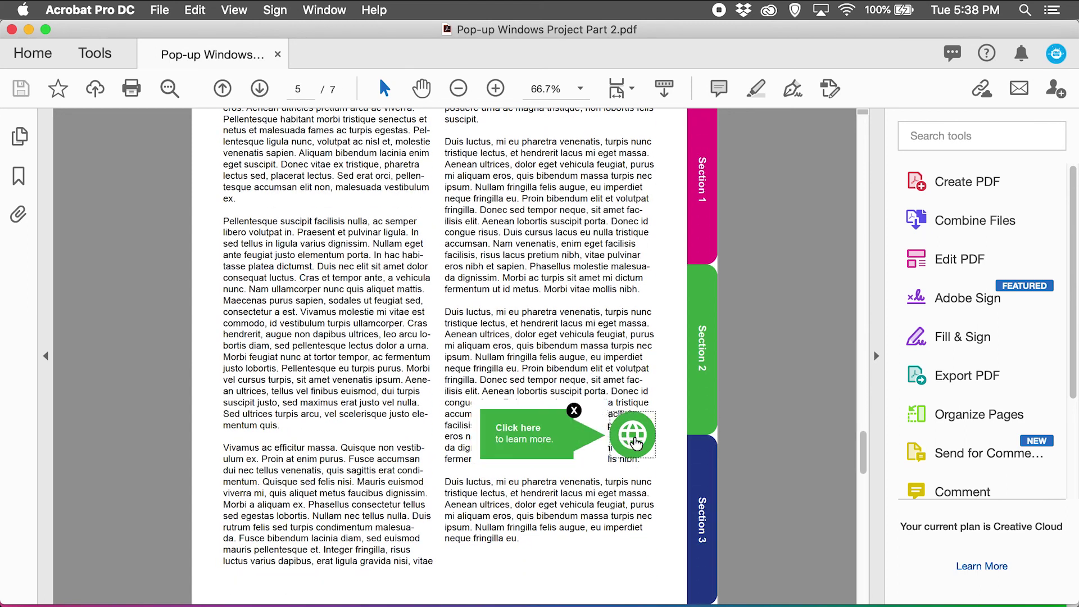
left_click(534, 432)
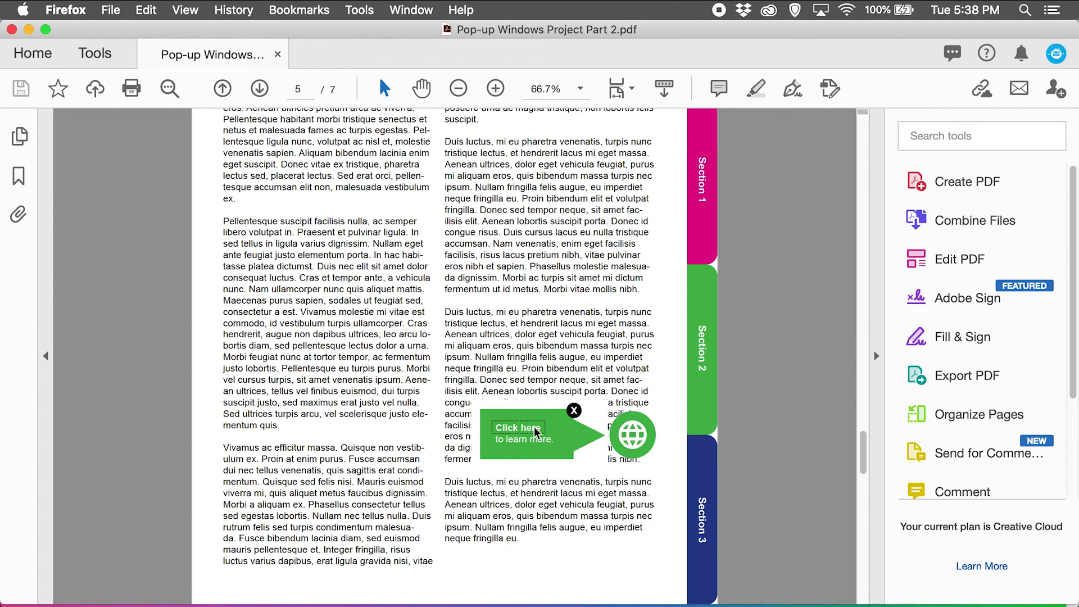